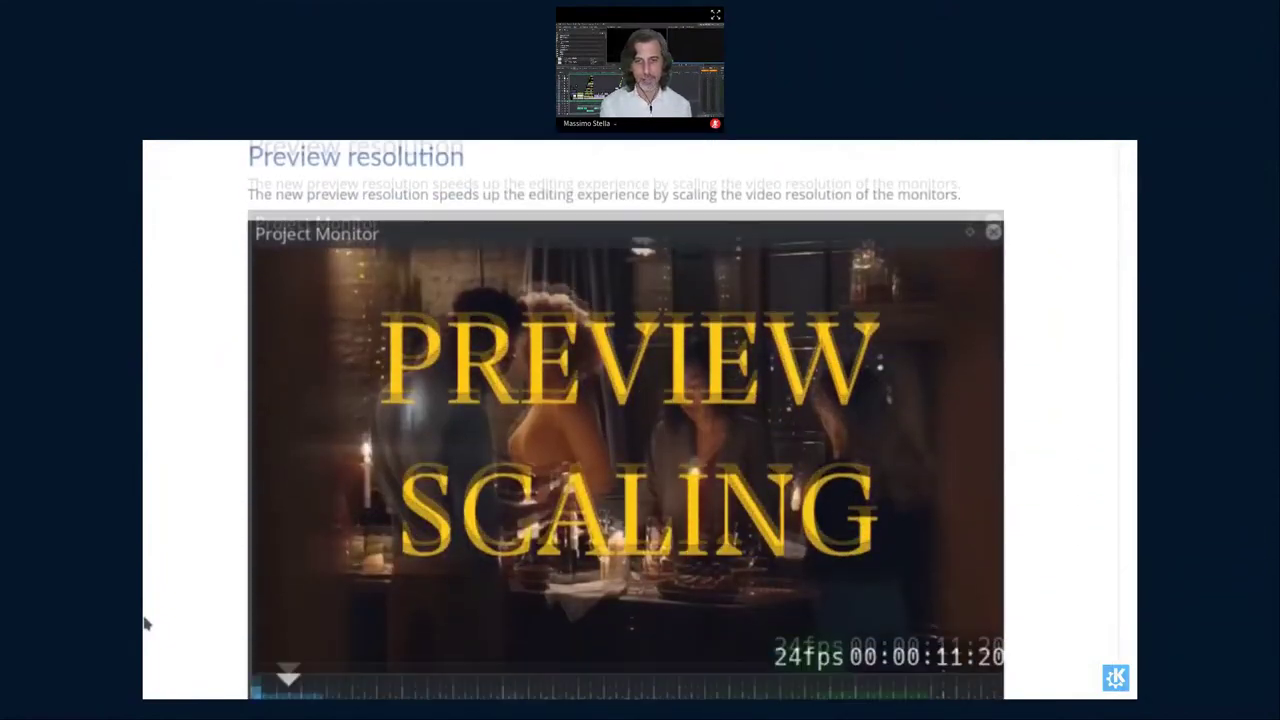
{"action": "scroll", "coordinate": [145, 624], "scroll_direction": "down", "scroll_amount": 10}
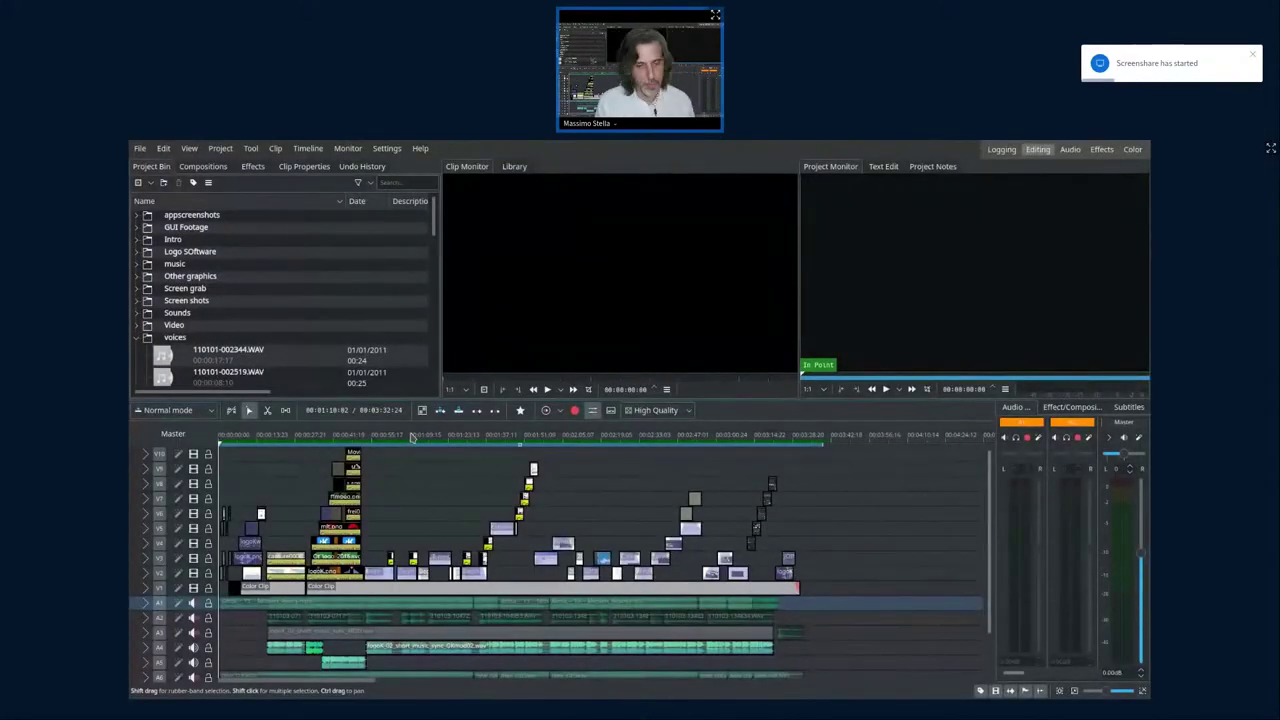
- Scrub the playhead from the start to about 00:00:26:00 and look through the timeline's video and audio tracks
{"action": "left_click", "coordinate": [221, 442]}
{"action": "left_click_drag", "start_coordinate": [221, 442], "coordinate": [292, 456]}
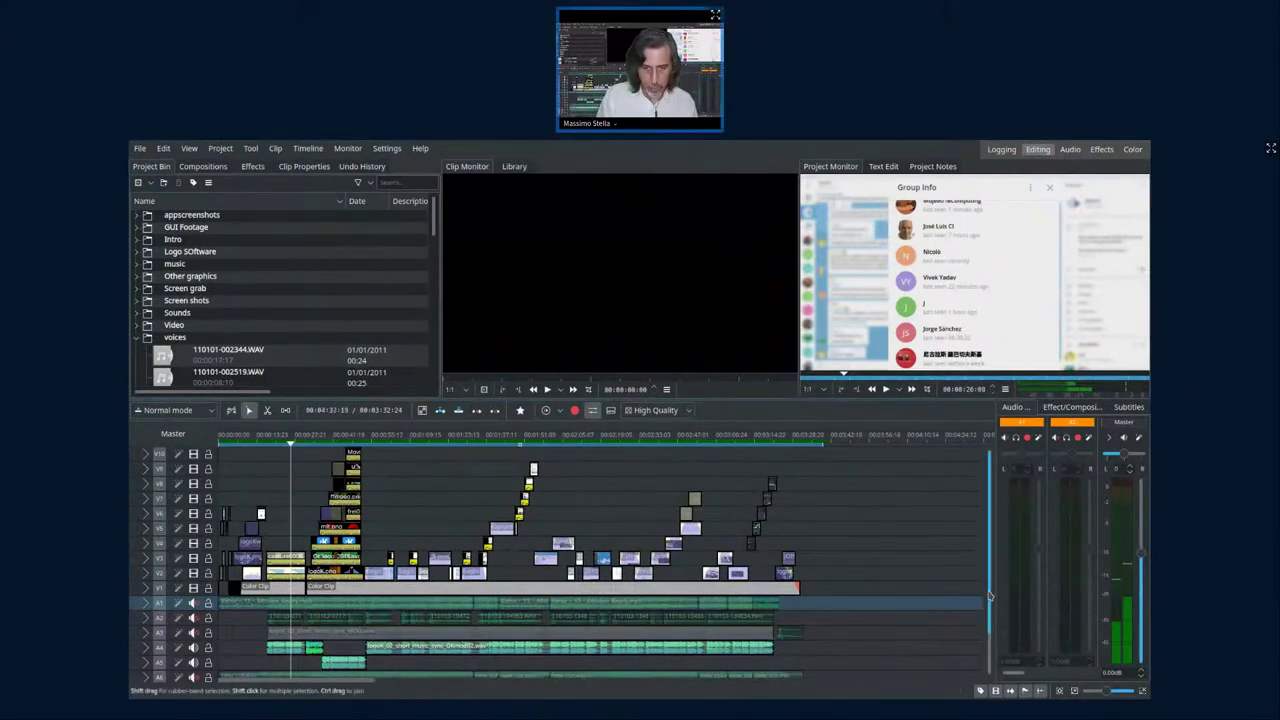
{"action": "left_click_drag", "start_coordinate": [990, 597], "coordinate": [992, 687]}
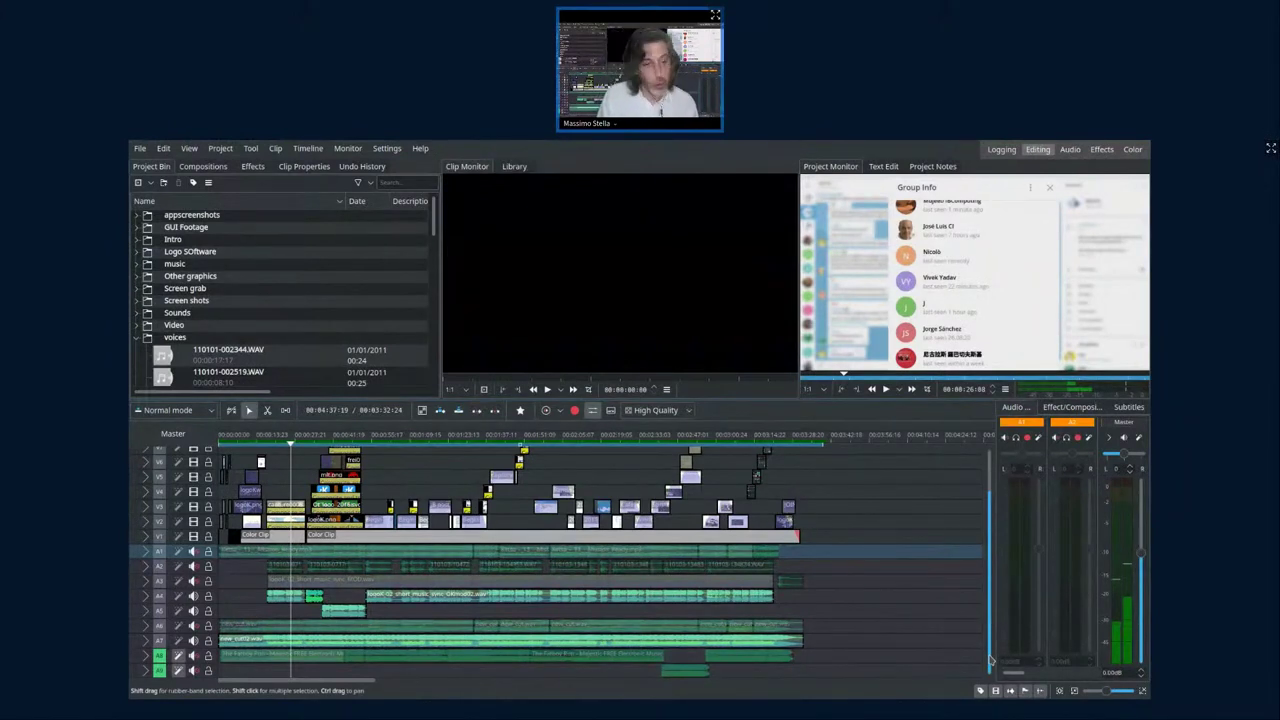
{"action": "left_click_drag", "start_coordinate": [990, 660], "coordinate": [995, 600]}
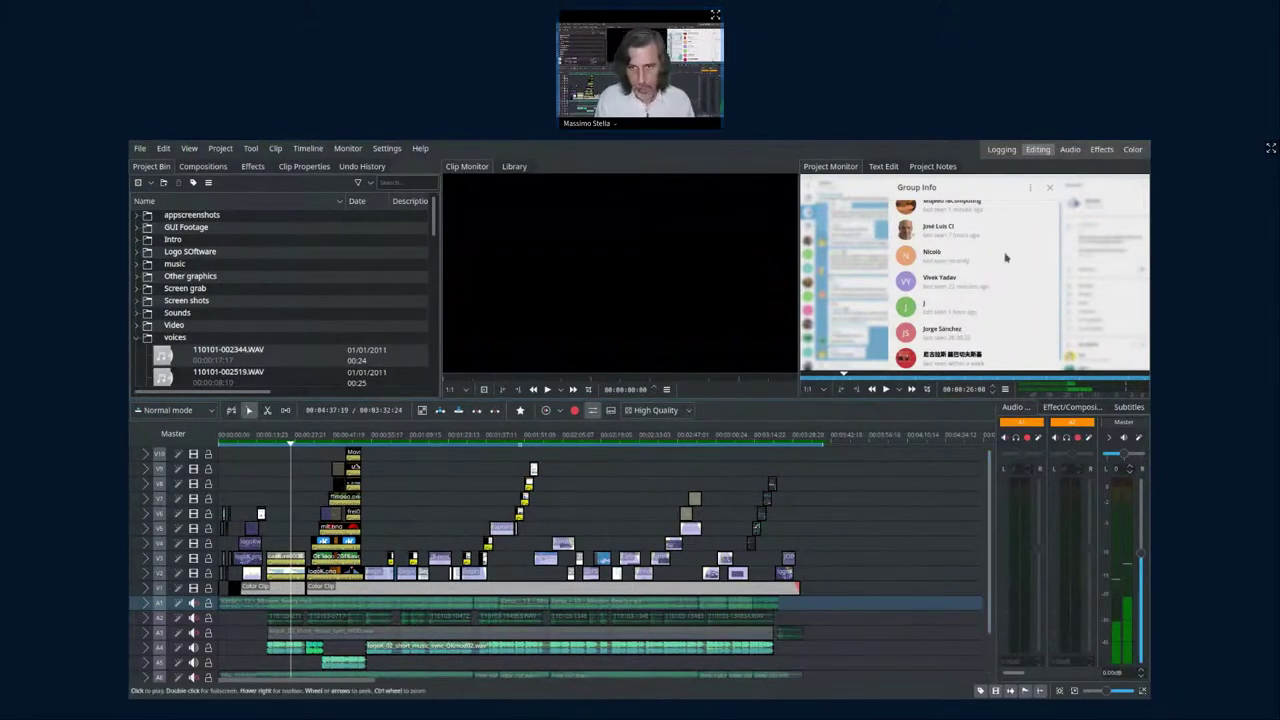
- View the Logging and Audio workspace layouts and return to the Editing layout
{"action": "left_click", "coordinate": [1001, 151]}
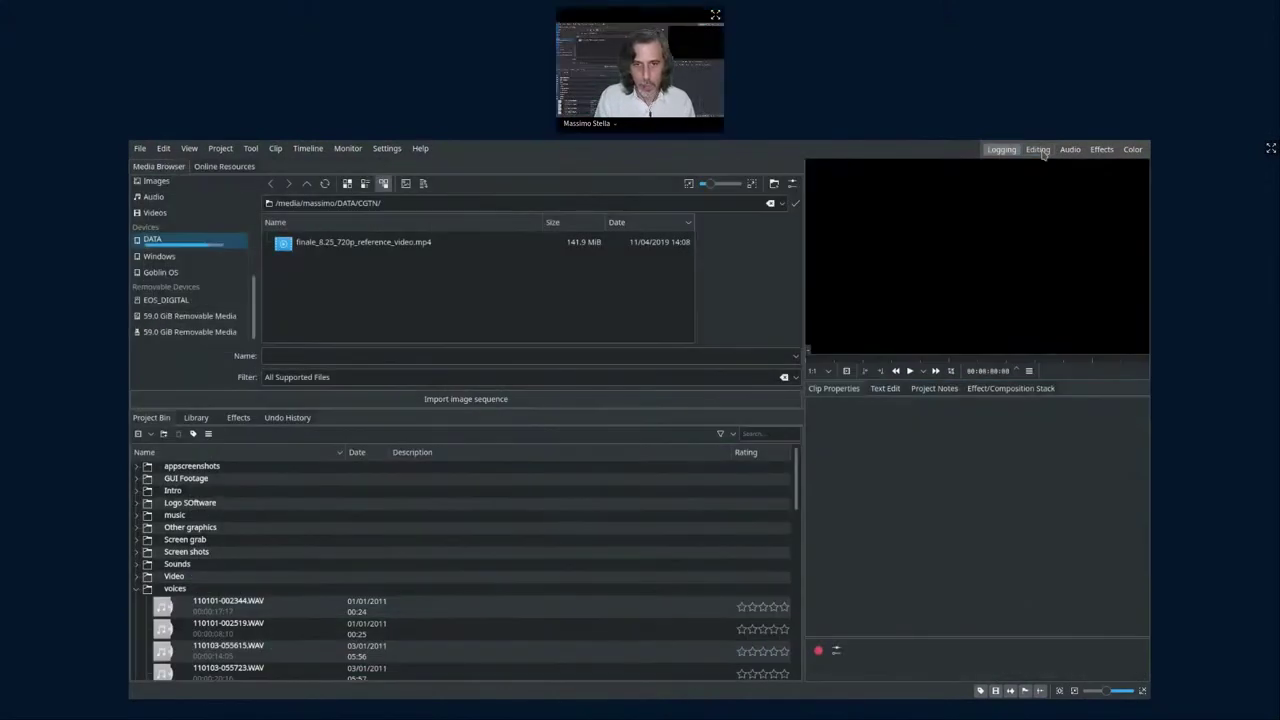
{"action": "left_click", "coordinate": [1037, 150]}
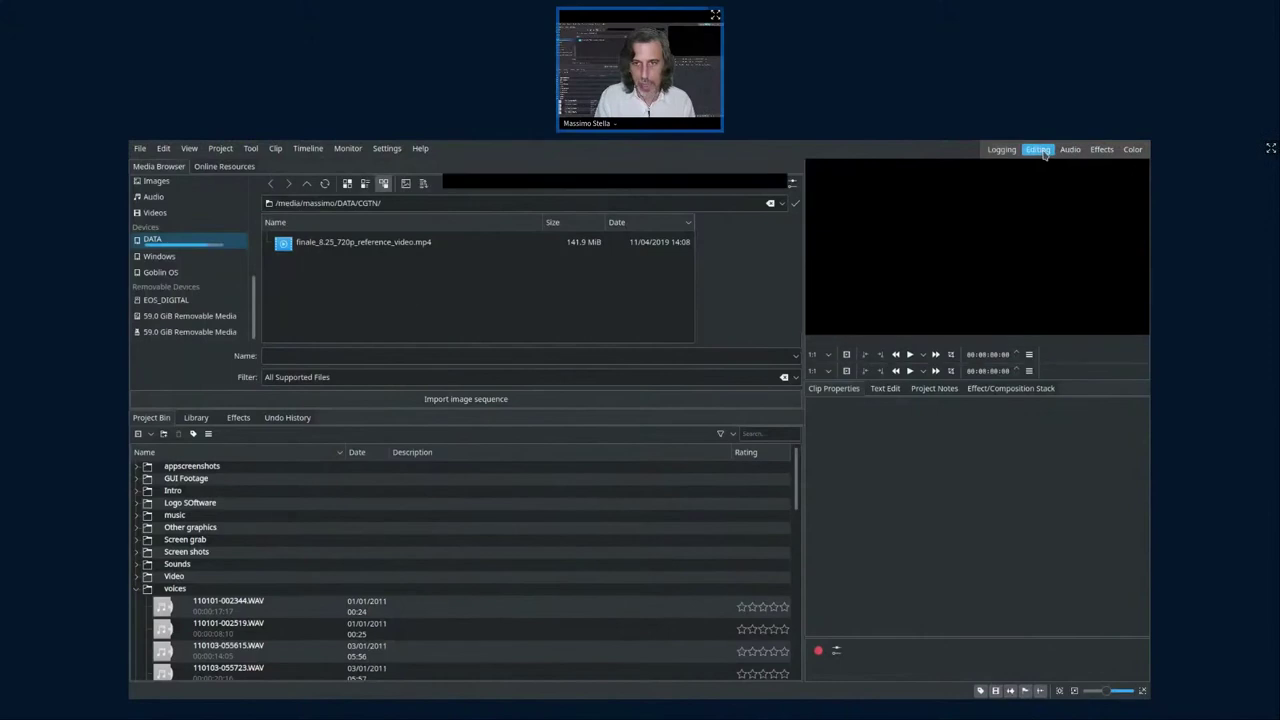
{"action": "left_click", "coordinate": [1070, 150]}
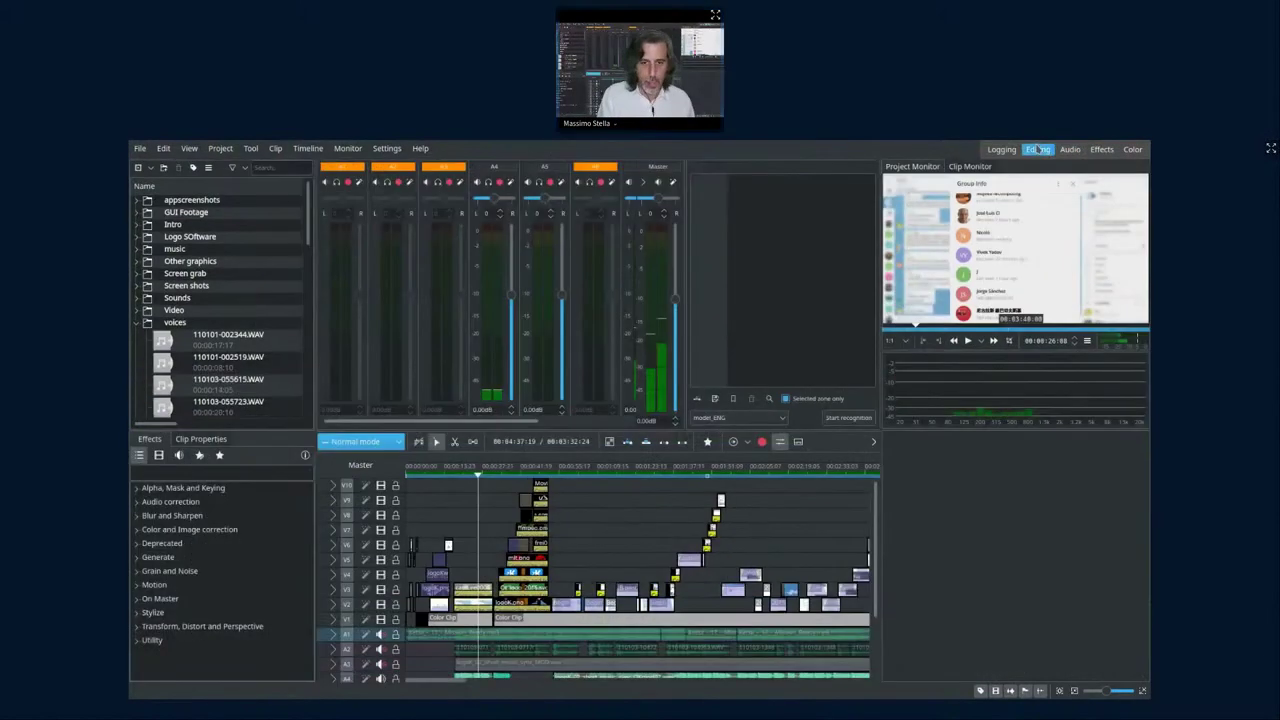
{"action": "left_click", "coordinate": [1037, 150]}
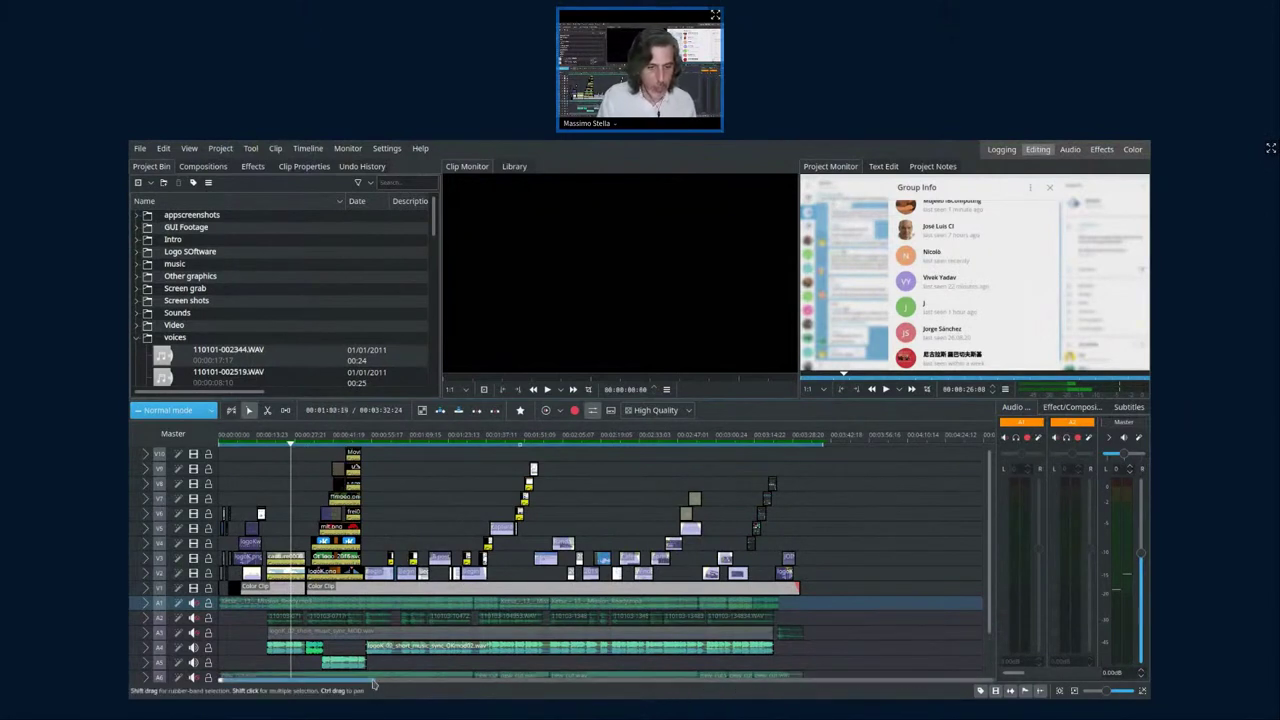
- Zoom the timeline in and out to view the clips at different scales
{"action": "left_click_drag", "start_coordinate": [371, 688], "coordinate": [341, 686]}
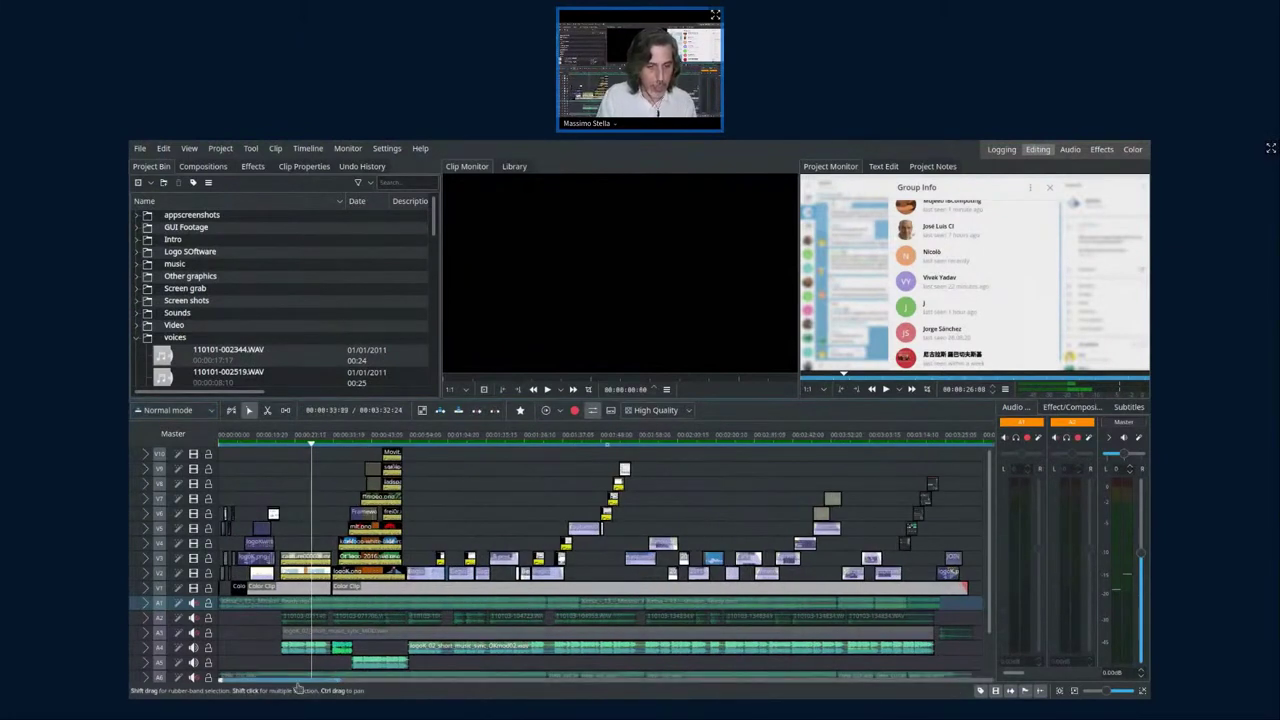
{"action": "scroll", "coordinate": [404, 684], "scroll_direction": "up", "scroll_amount": 3}
{"action": "scroll", "coordinate": [404, 684], "scroll_direction": "down", "scroll_amount": 5}
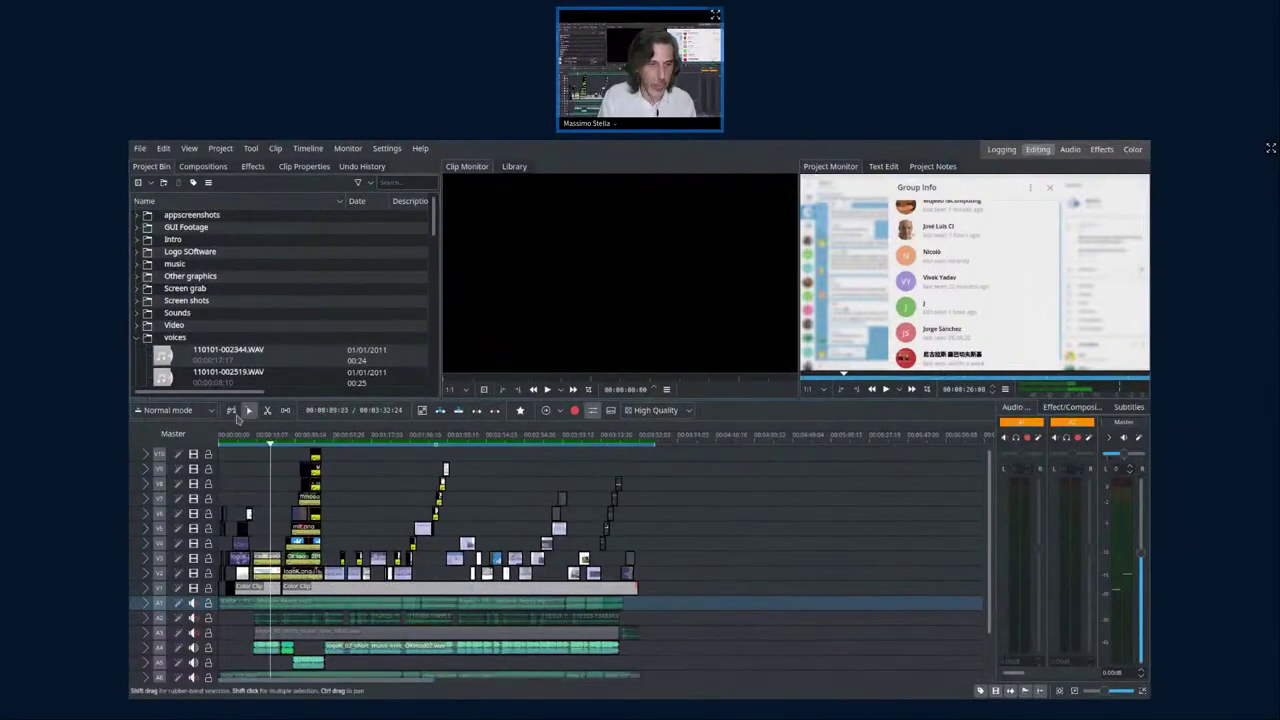
- Open 110101-002344.WAV in the Clip Monitor, zoom in along its waveform and reset the zoom to the full clip
{"action": "left_click", "coordinate": [163, 362]}
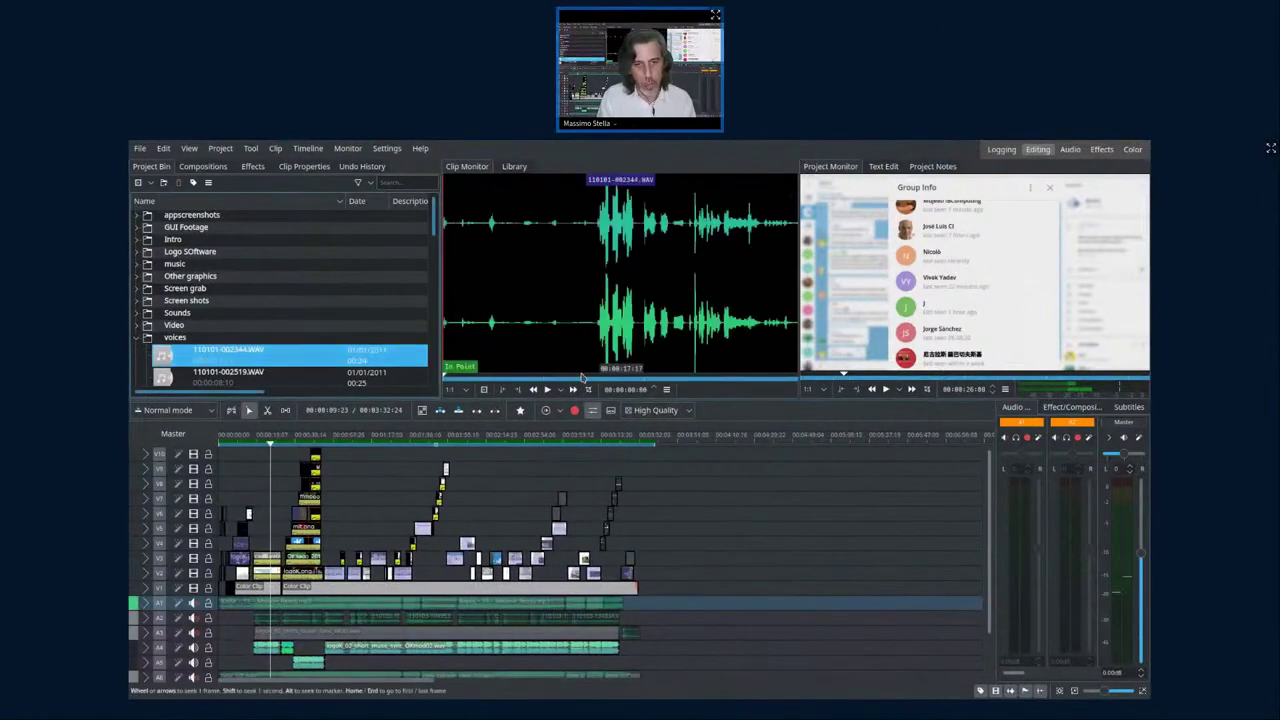
{"action": "scroll", "coordinate": [590, 374], "scroll_direction": "up", "scroll_amount": 3}
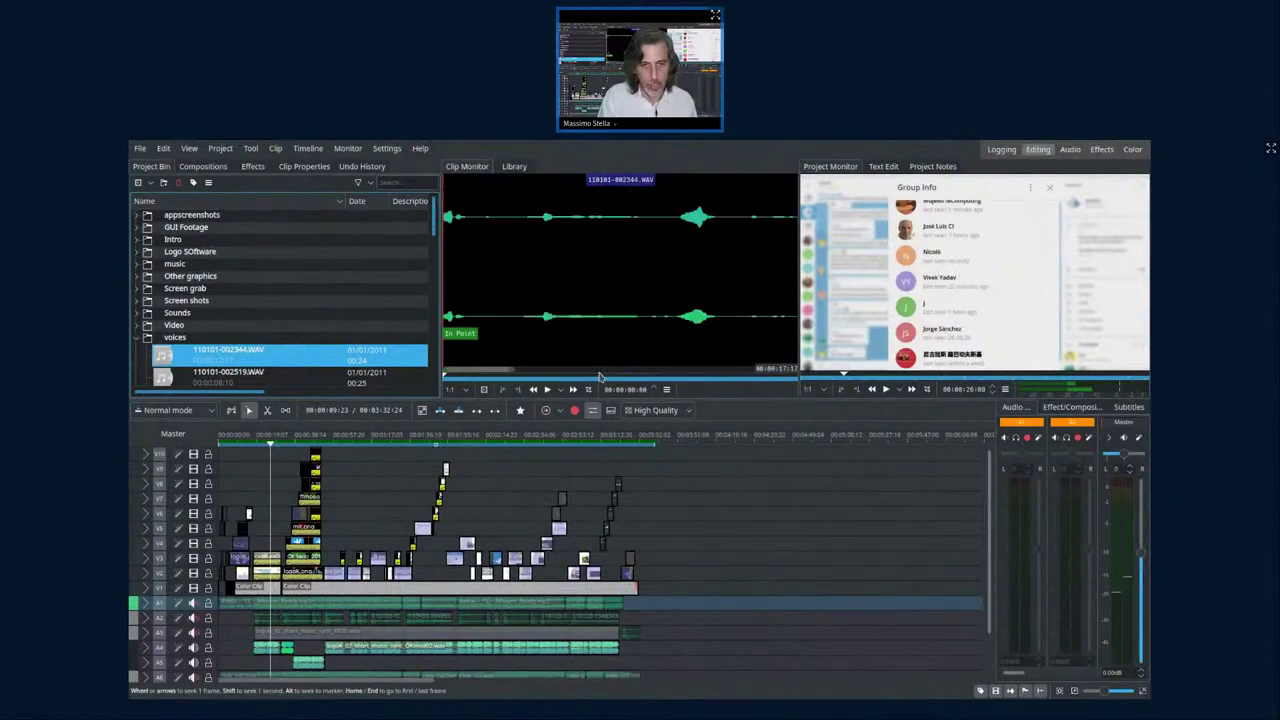
{"action": "left_click_drag", "start_coordinate": [492, 372], "coordinate": [795, 367]}
{"action": "double_click", "coordinate": [730, 372]}
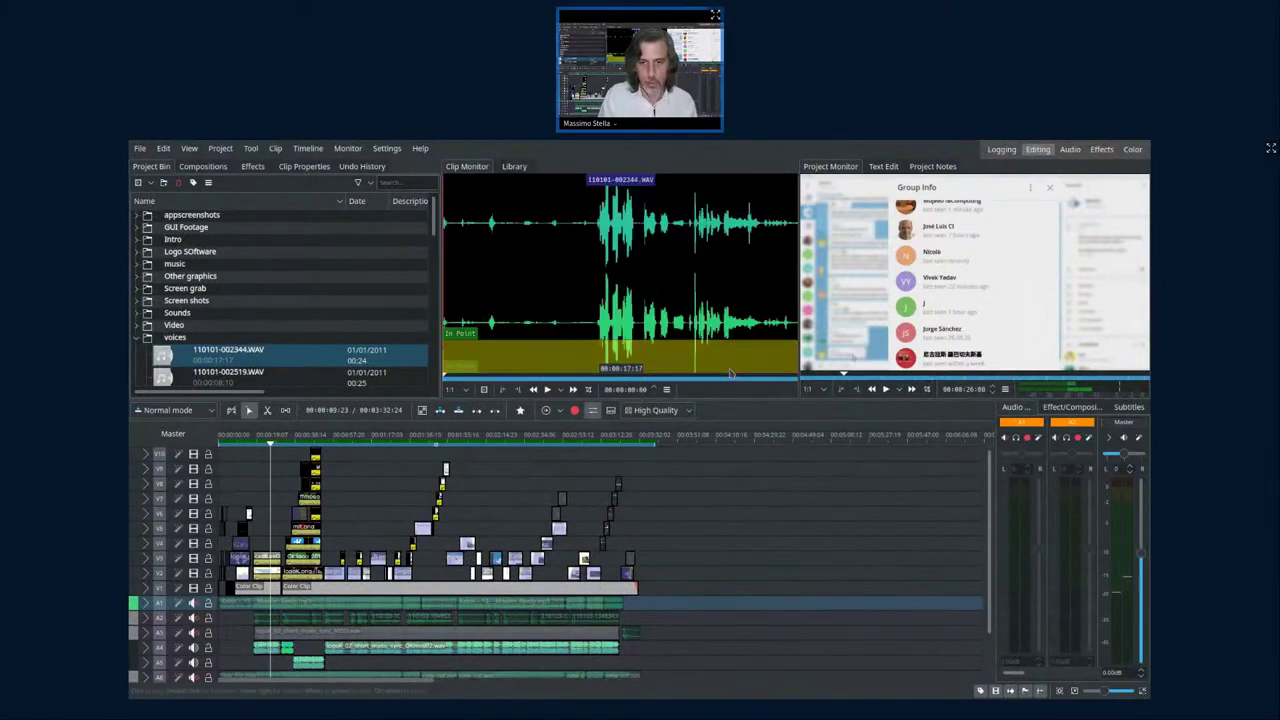
- Seek back and forth through the footage around 00:00:25 in the Project Monitor
{"action": "scroll", "coordinate": [894, 372], "scroll_direction": "up", "scroll_amount": 10}
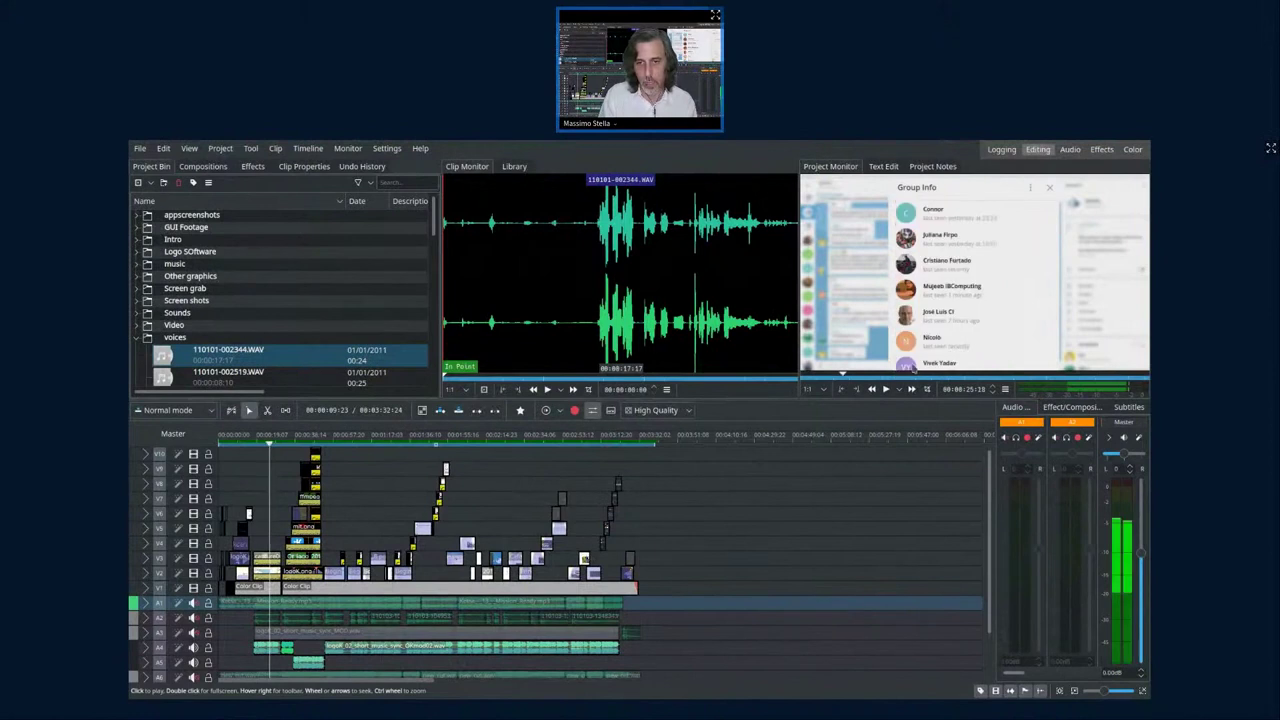
{"action": "scroll", "coordinate": [919, 368], "scroll_direction": "up", "scroll_amount": 5}
{"action": "scroll", "coordinate": [921, 370], "scroll_direction": "down", "scroll_amount": 12}
{"action": "scroll", "coordinate": [935, 380], "scroll_direction": "up", "scroll_amount": 15}
{"action": "scroll", "coordinate": [943, 376], "scroll_direction": "up", "scroll_amount": 20}
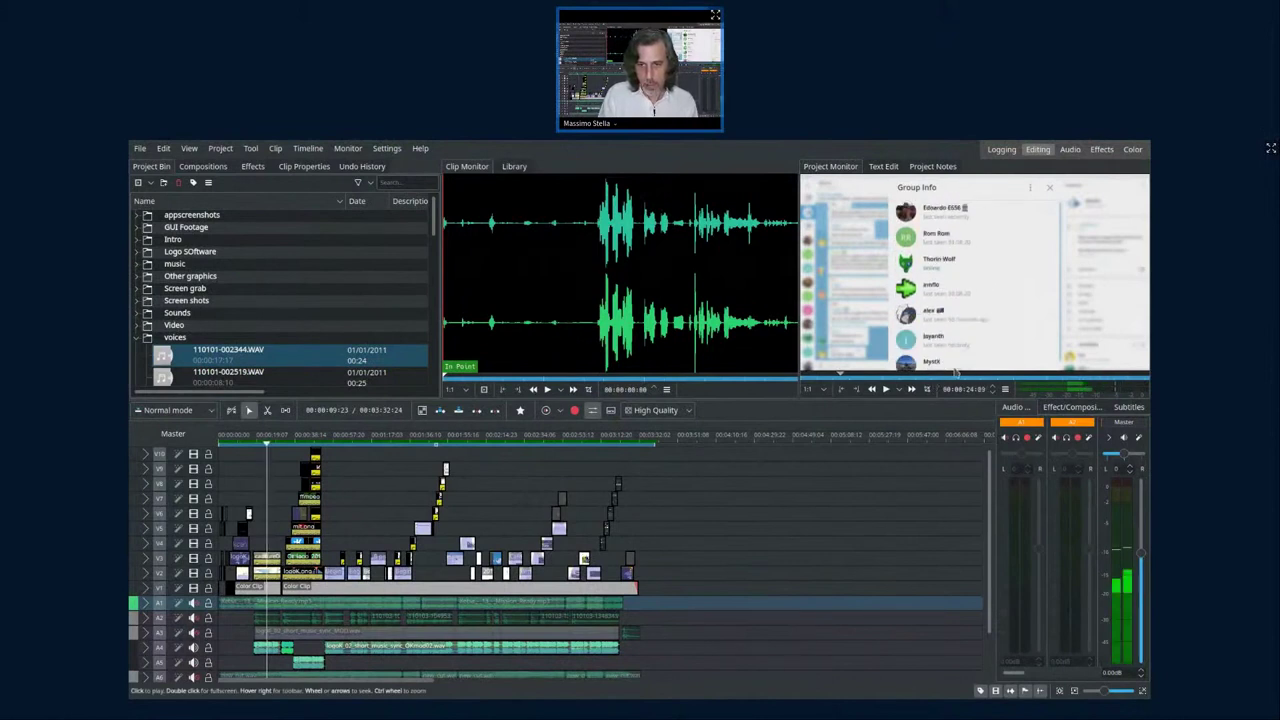
{"action": "key", "text": "space"}
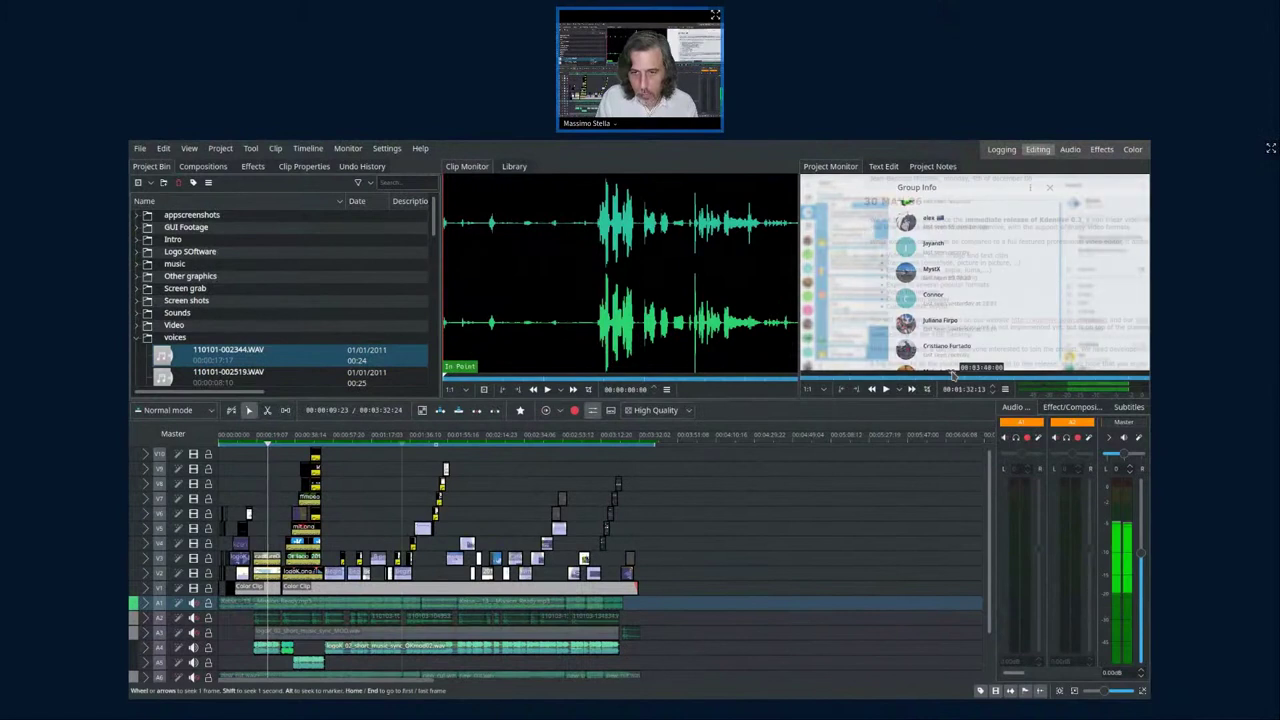
- Jump the project playhead to about 00:01:32, then move it back to about one minute on the timeline
{"action": "left_click", "coordinate": [952, 375]}
{"action": "left_click_drag", "start_coordinate": [955, 372], "coordinate": [963, 372]}
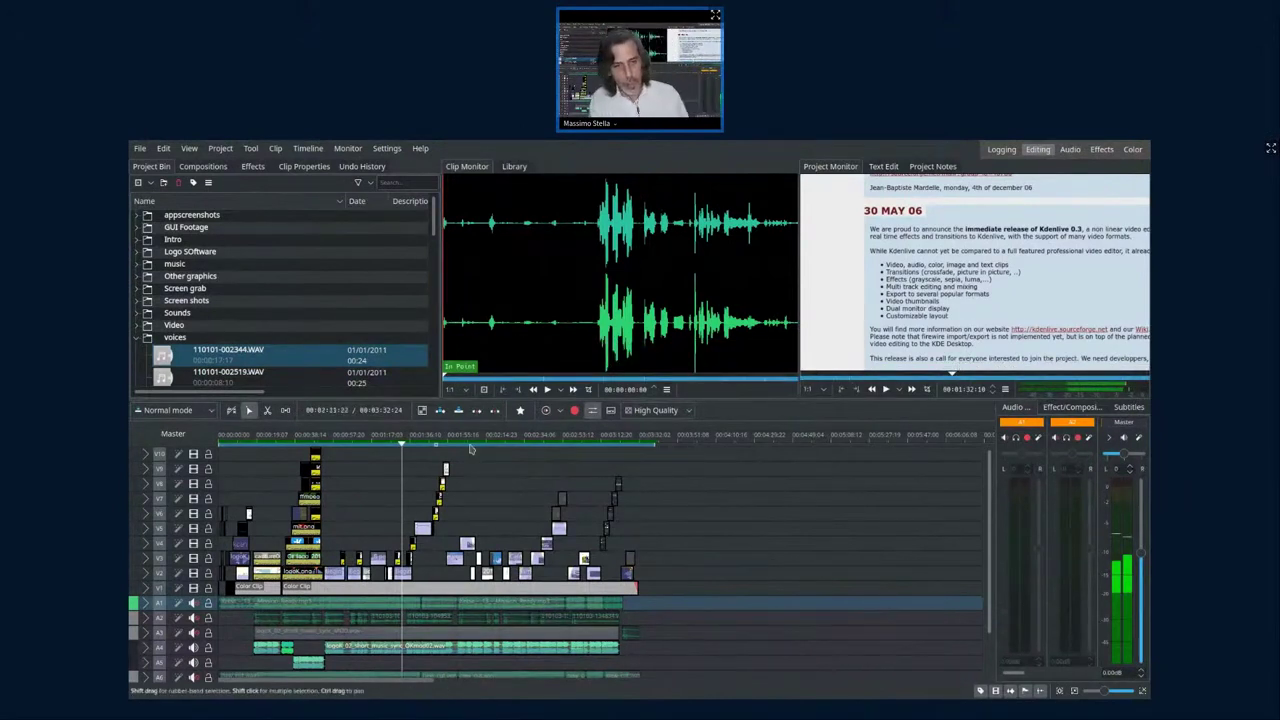
{"action": "left_click", "coordinate": [383, 440]}
{"action": "left_click", "coordinate": [338, 440]}
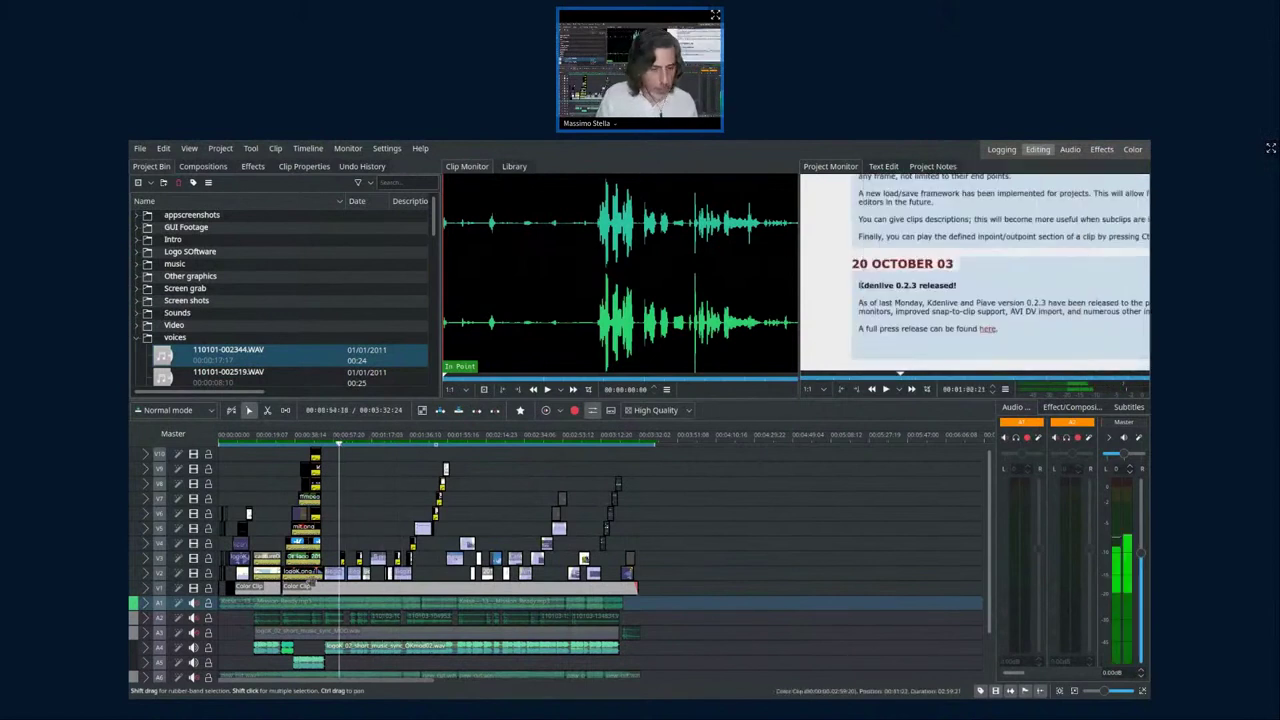
- Select the logoK_02_short_music_sync_OKmod02.wav clip on track A4 and expand the track to examine its waveform
{"action": "left_click", "coordinate": [424, 650]}
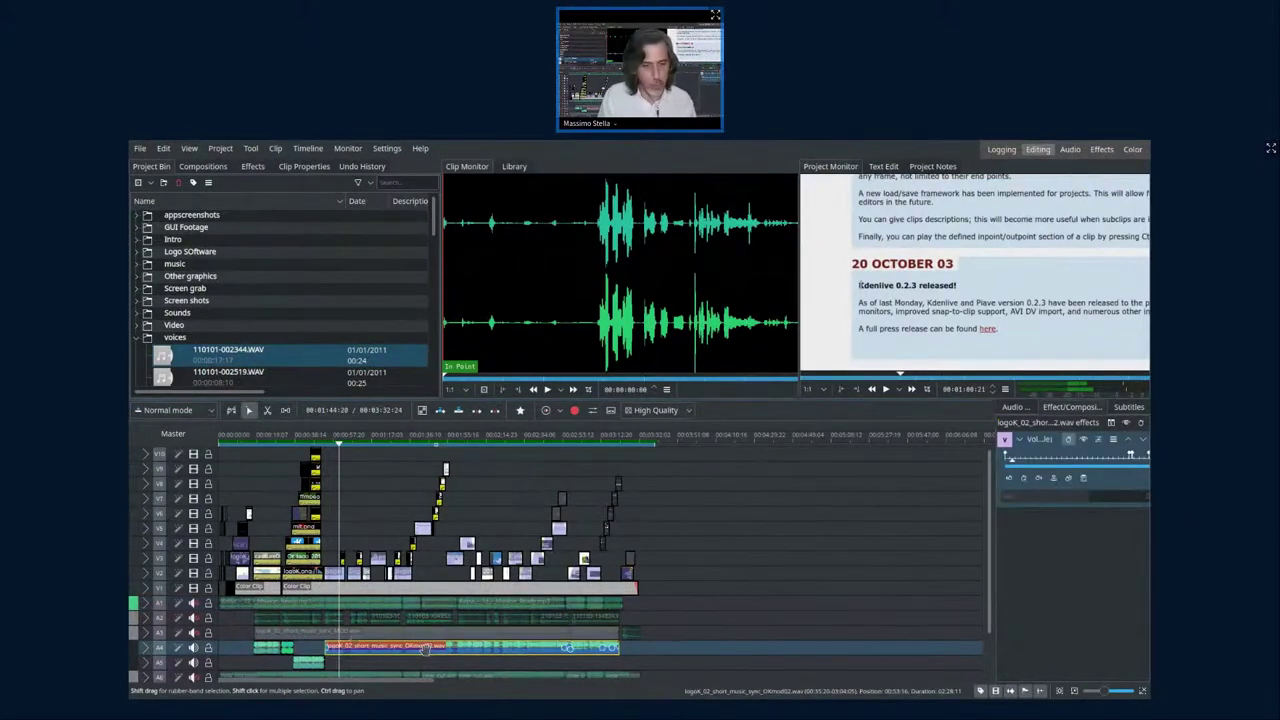
{"action": "left_click", "coordinate": [150, 650]}
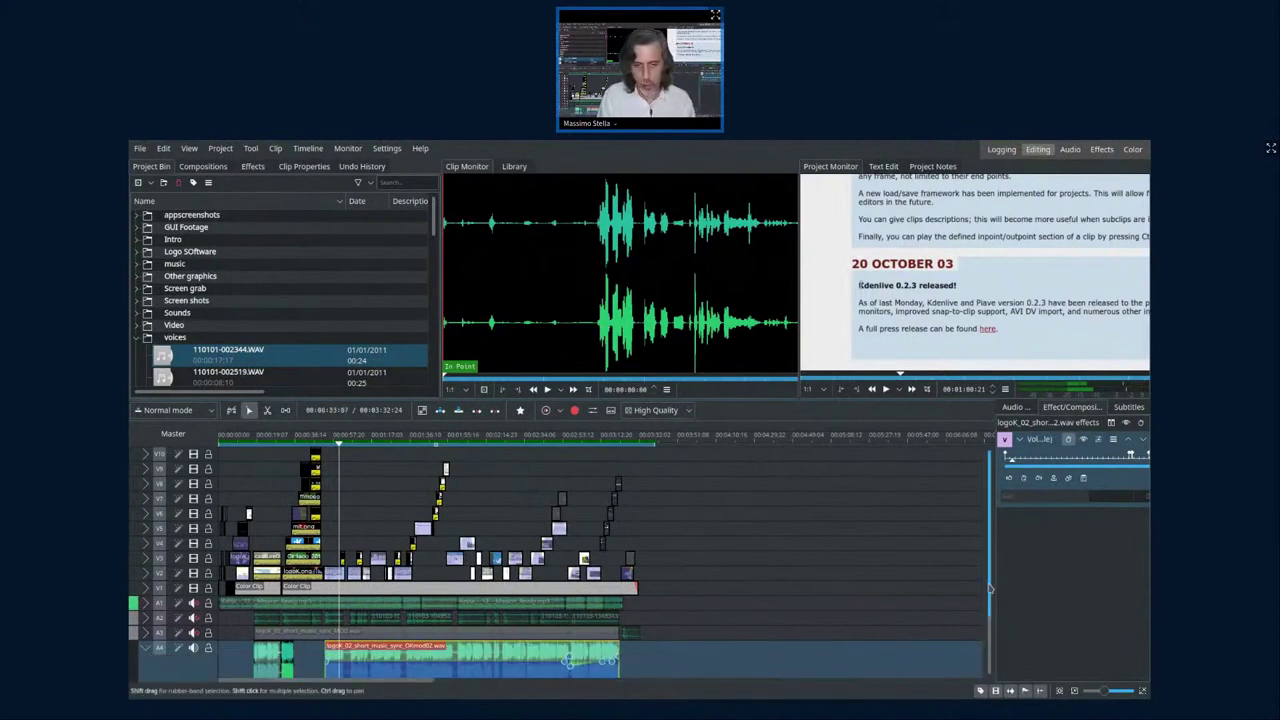
{"action": "scroll", "coordinate": [990, 590], "scroll_direction": "down", "scroll_amount": 2}
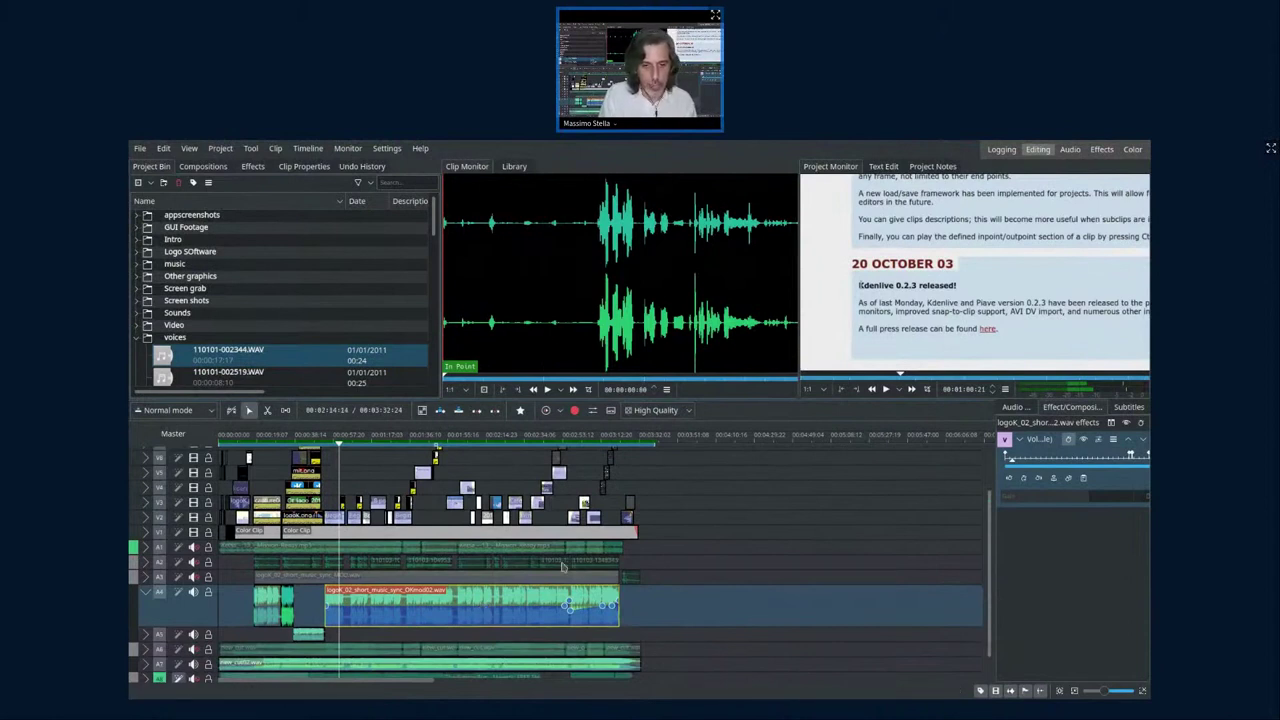
- Show the color tags in the project bin and try the Red tag on logoK_02_short_music_sync_OKmod02.wav
{"action": "scroll", "coordinate": [163, 356], "scroll_direction": "down", "scroll_amount": 8}
{"action": "left_click", "coordinate": [163, 356]}
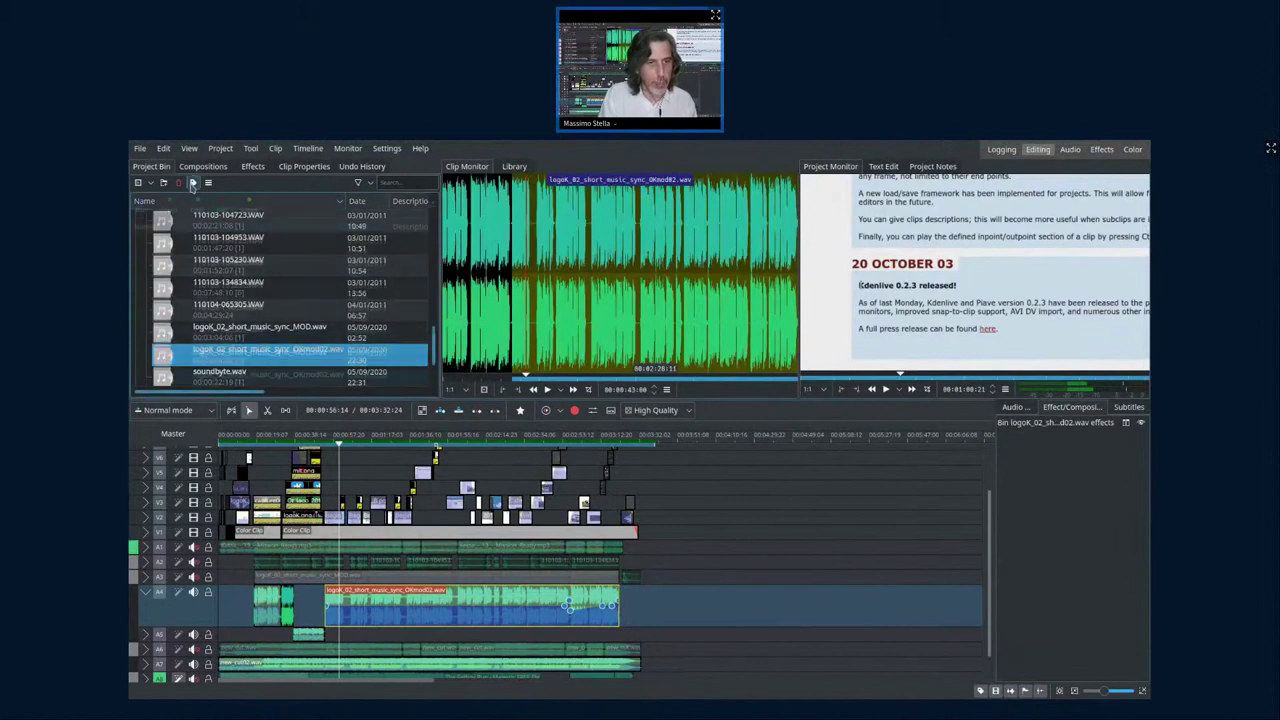
{"action": "left_click", "coordinate": [193, 182]}
{"action": "left_click", "coordinate": [222, 205]}
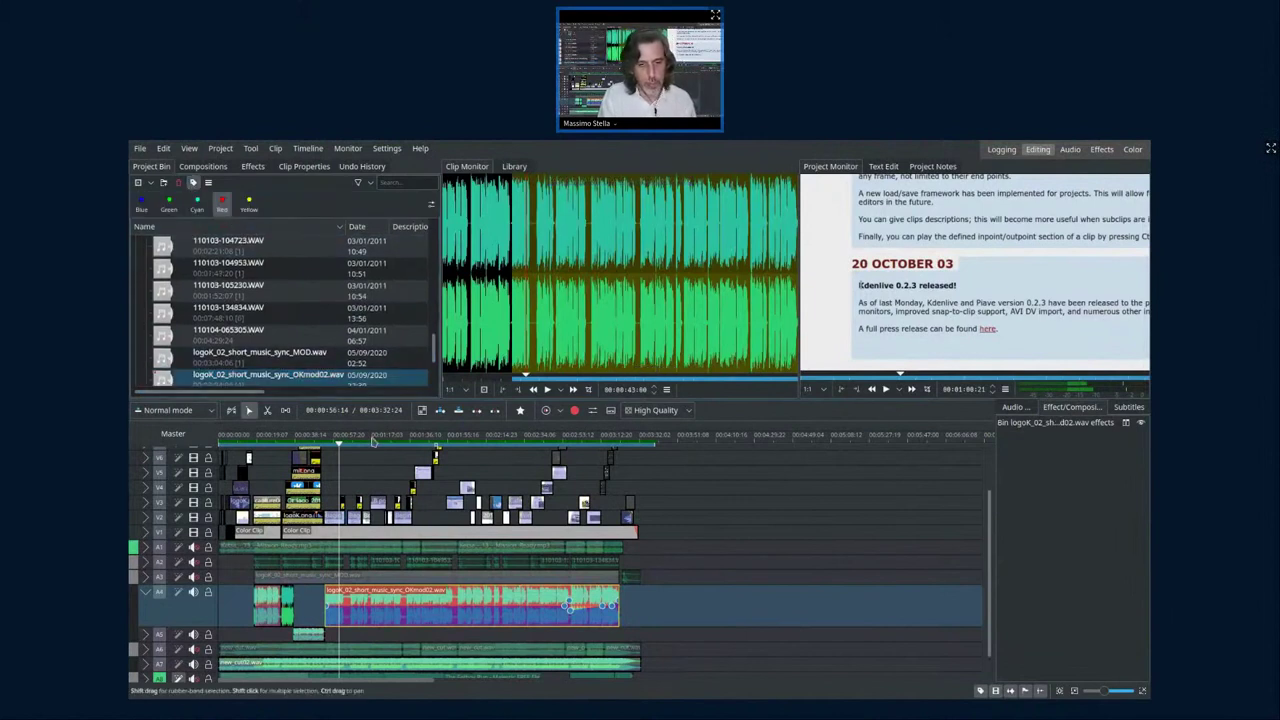
{"action": "left_click", "coordinate": [141, 203]}
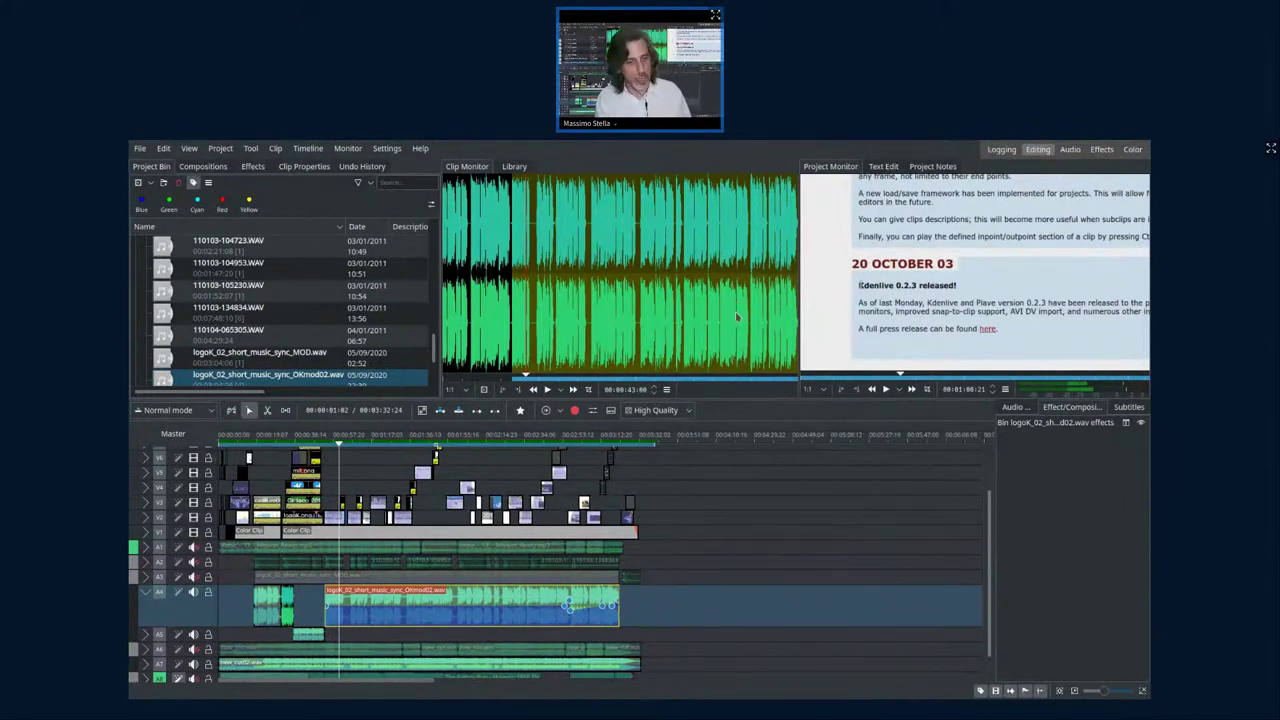
- Collapse track A4 and hide the color tags in the project bin
{"action": "left_click", "coordinate": [144, 594]}
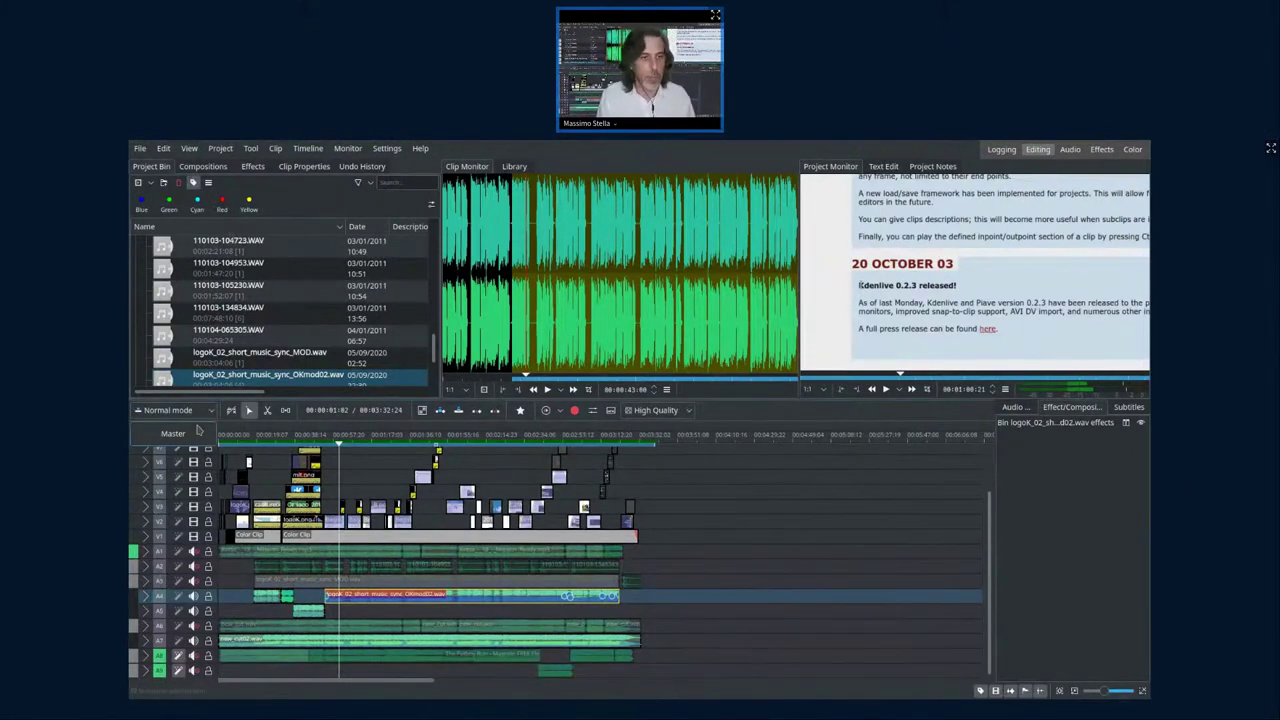
{"action": "left_click", "coordinate": [193, 182]}
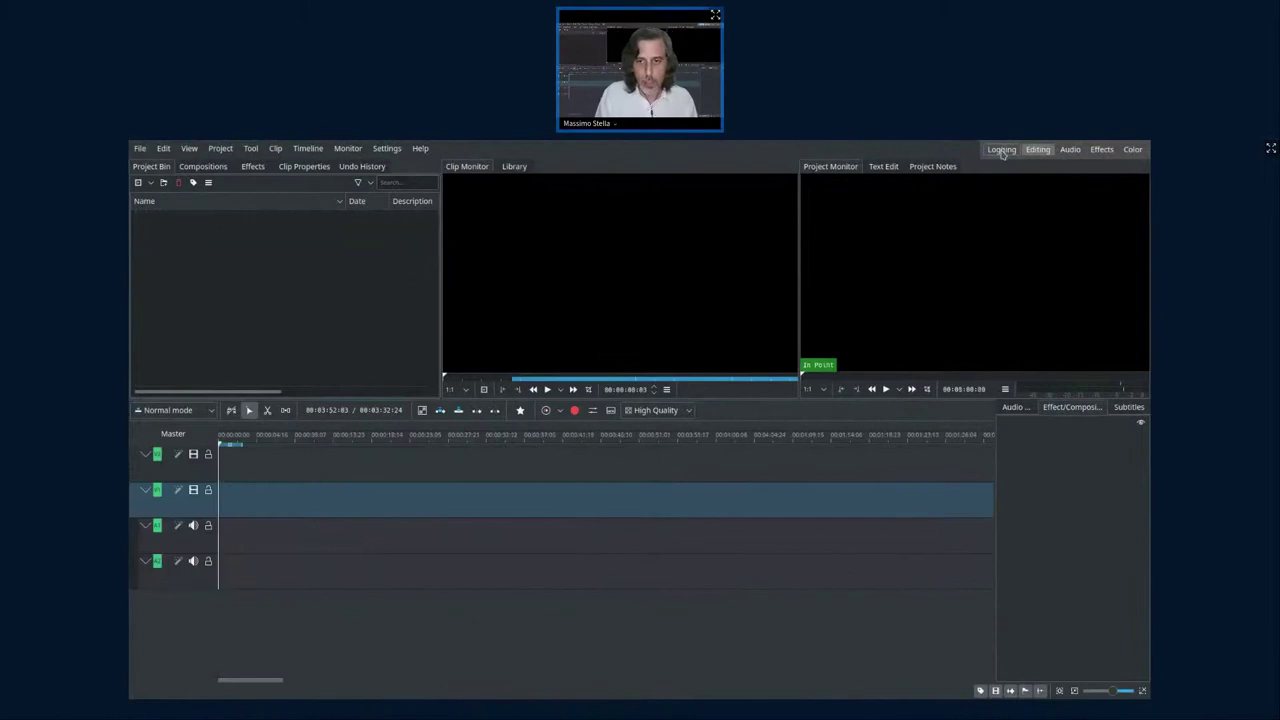
- In the Logging layout, search the Pexels Photos online resources for "tree" and select the second result to view its details
{"action": "left_click", "coordinate": [1001, 150]}
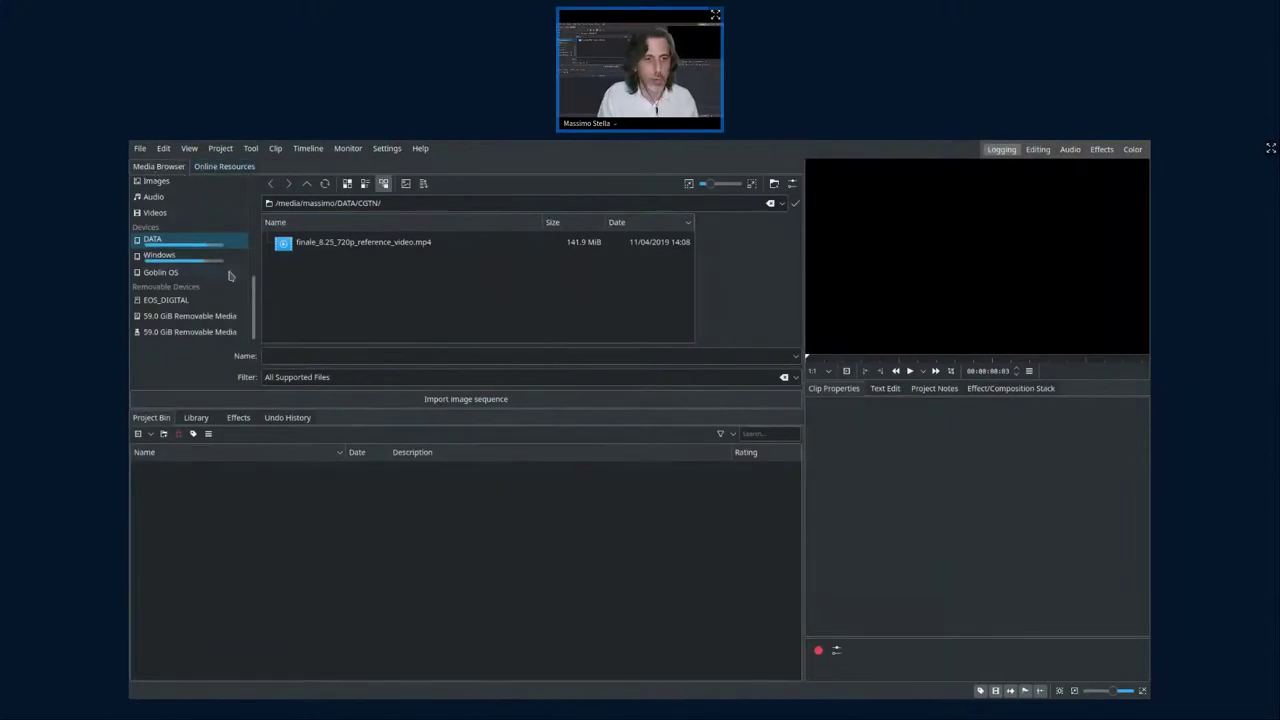
{"action": "left_click", "coordinate": [219, 168]}
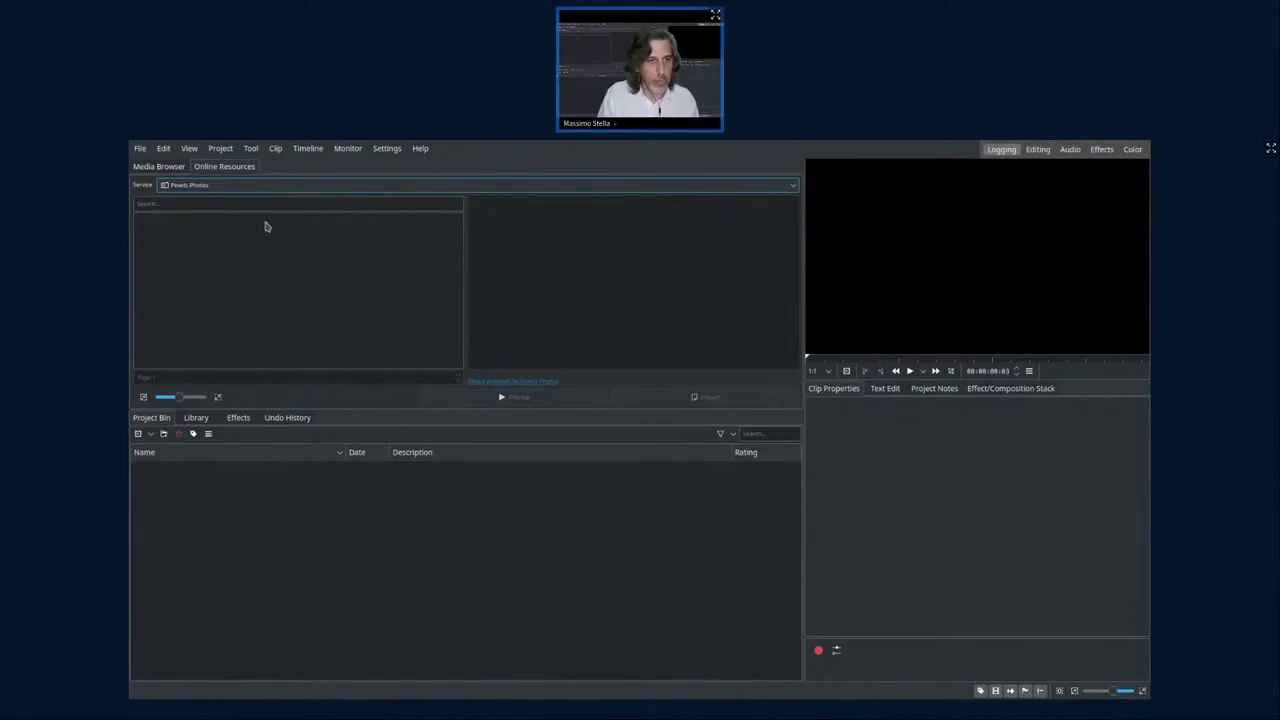
{"action": "left_click", "coordinate": [209, 206]}
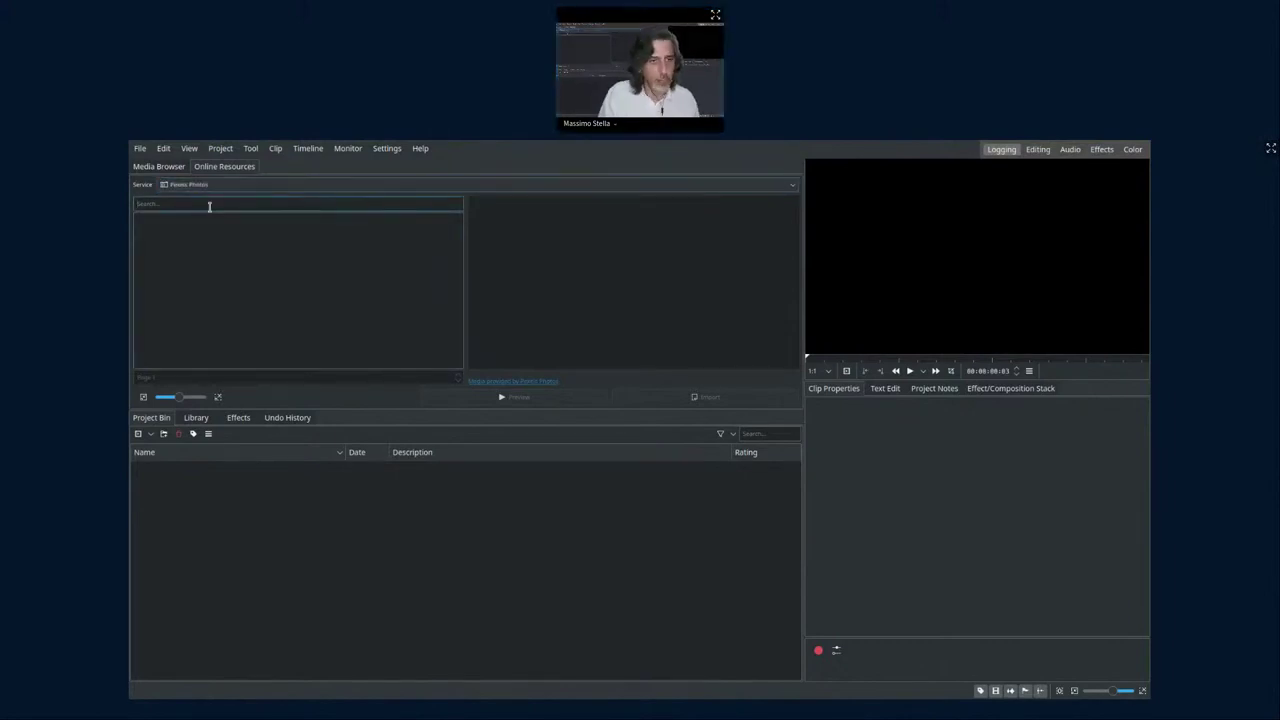
{"action": "type", "text": "tree"}
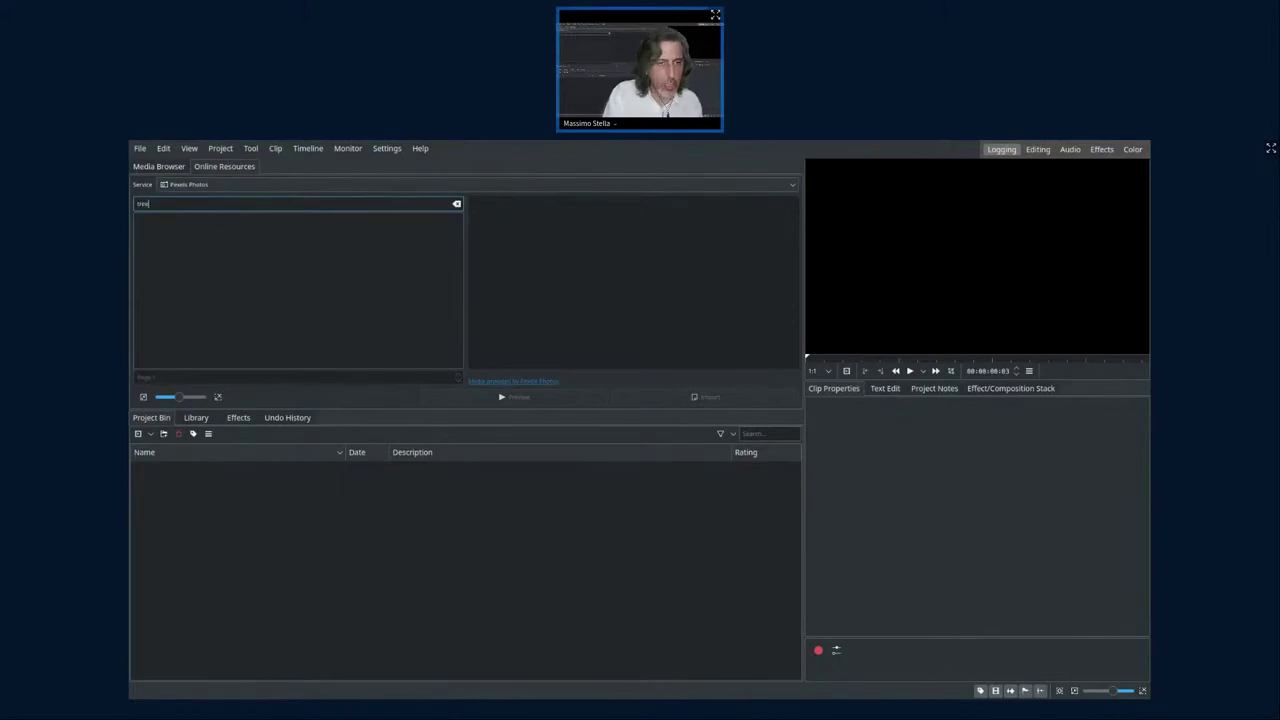
{"action": "key", "text": "Return"}
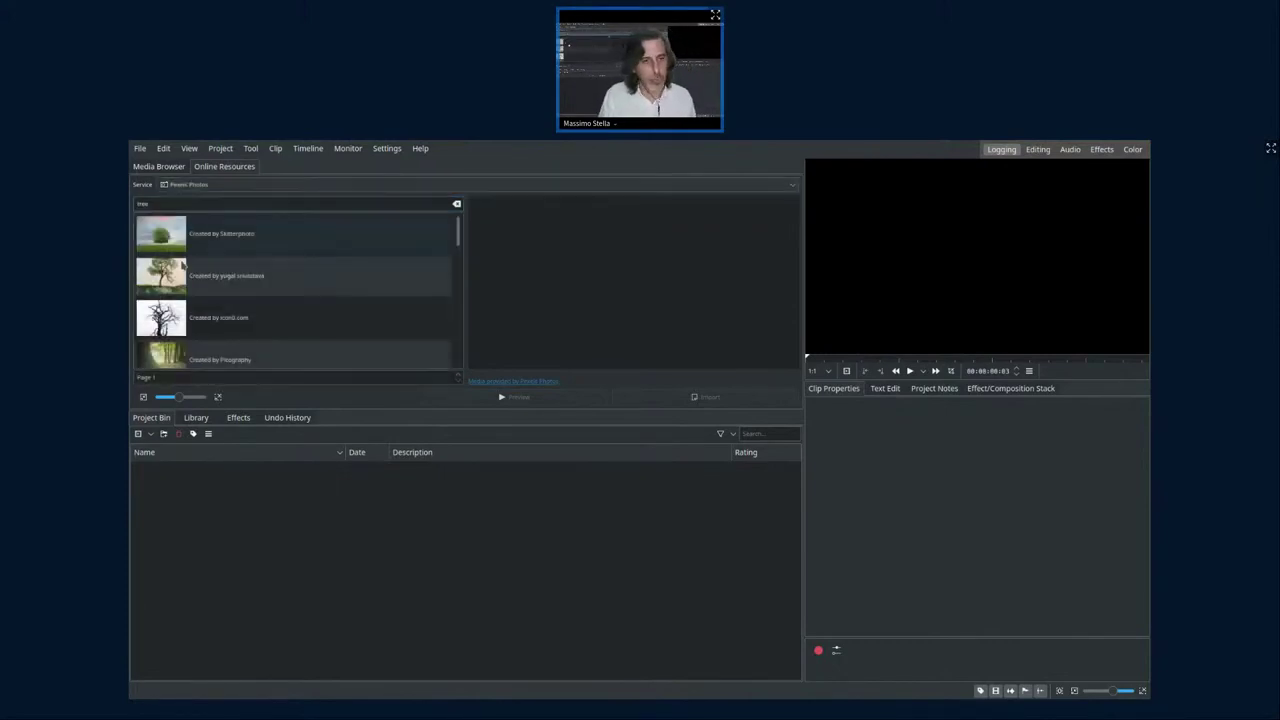
{"action": "left_click", "coordinate": [172, 277]}
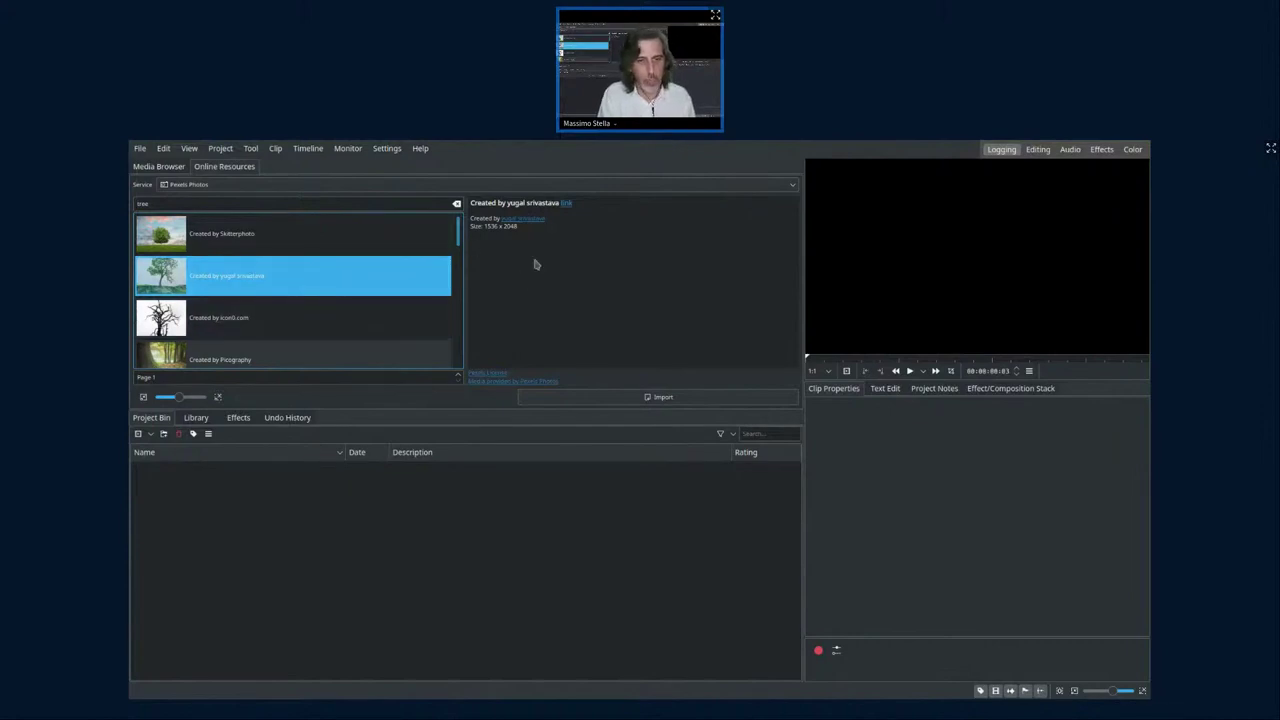
- Import finale_8.25_720p_reference_video.mp4 from the CGTN folder of the media browser into the project bin
{"action": "left_click", "coordinate": [160, 167]}
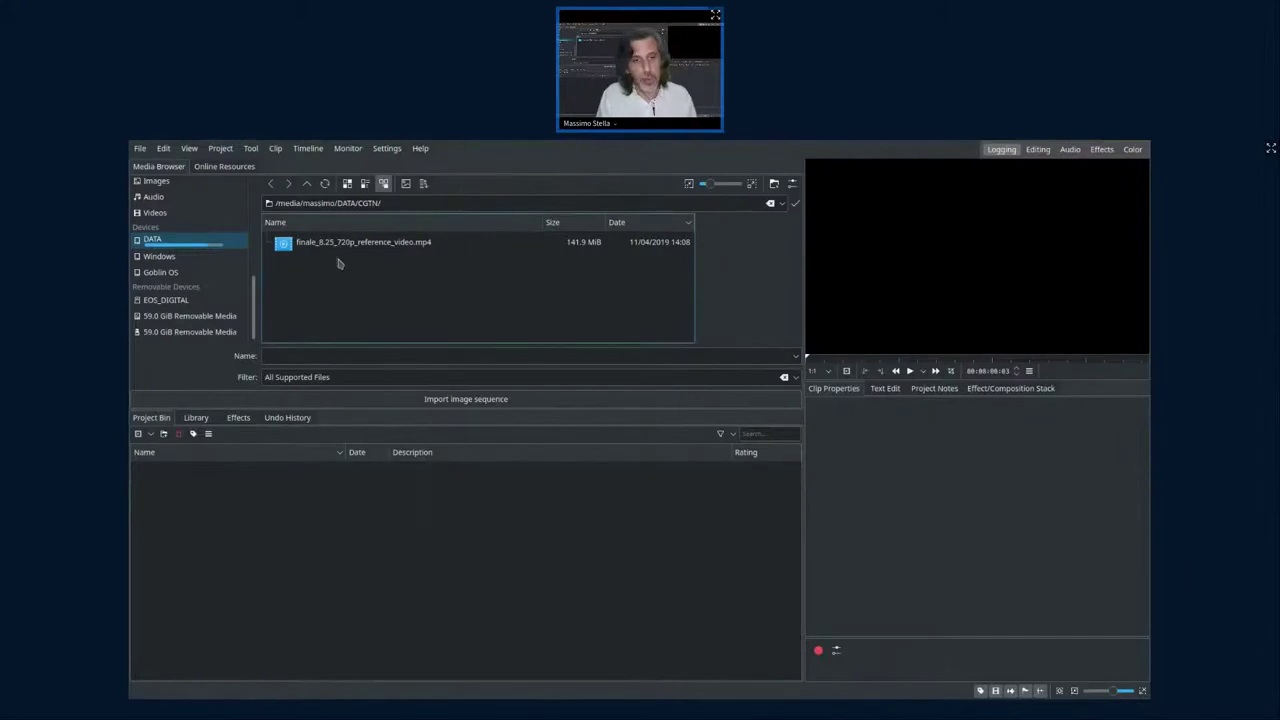
{"action": "left_click", "coordinate": [285, 245]}
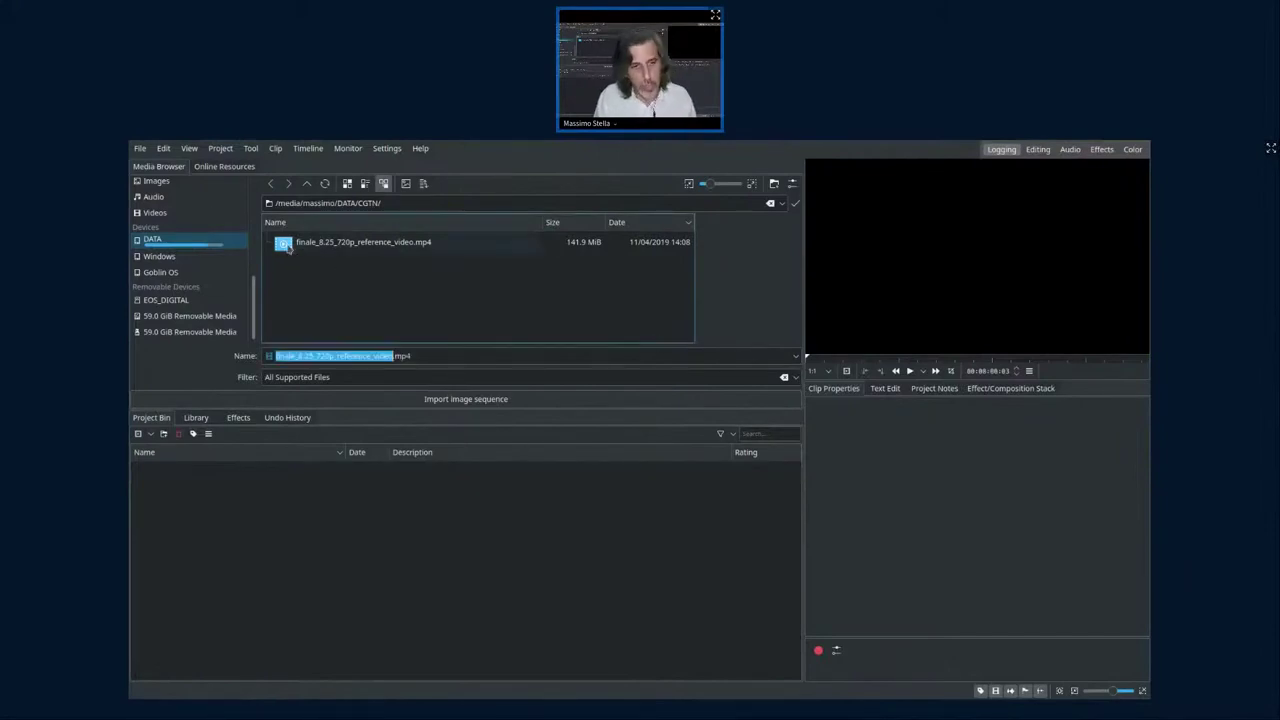
{"action": "left_click_drag", "start_coordinate": [336, 500], "coordinate": [283, 517]}
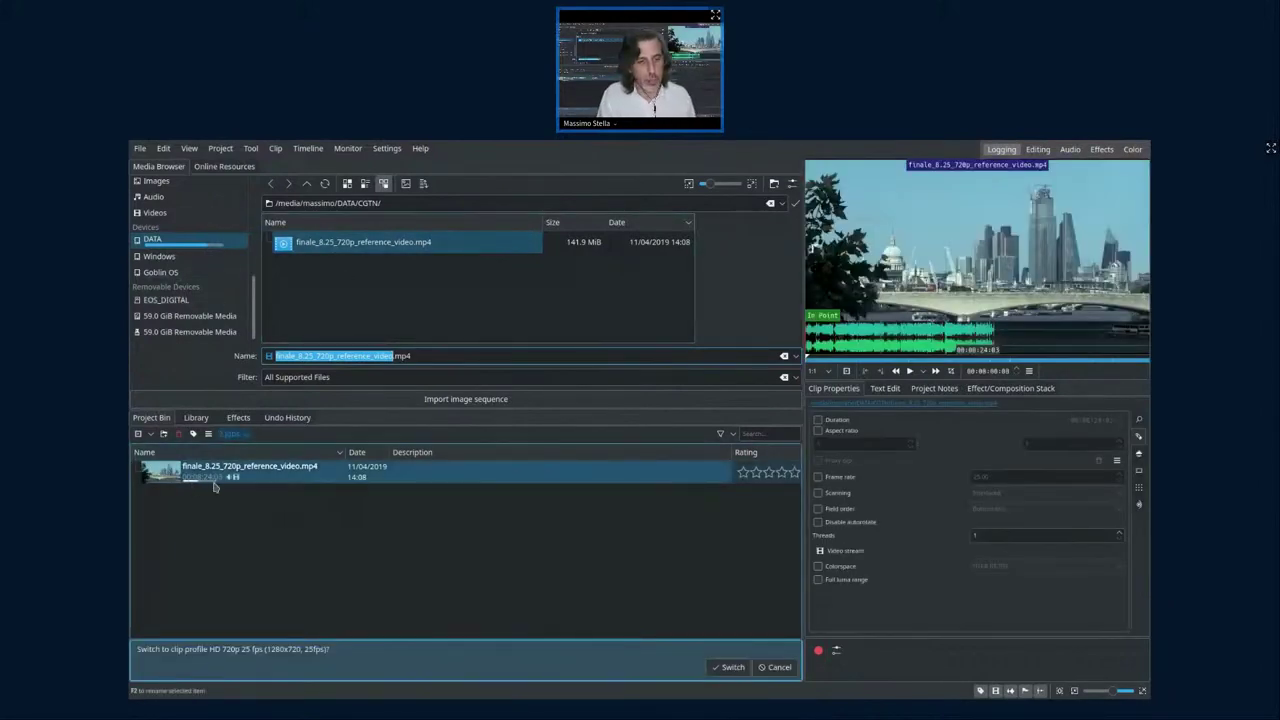
- Switch to the Editing layout and decline changing the project to the clip's profile
{"action": "left_click", "coordinate": [1038, 149]}
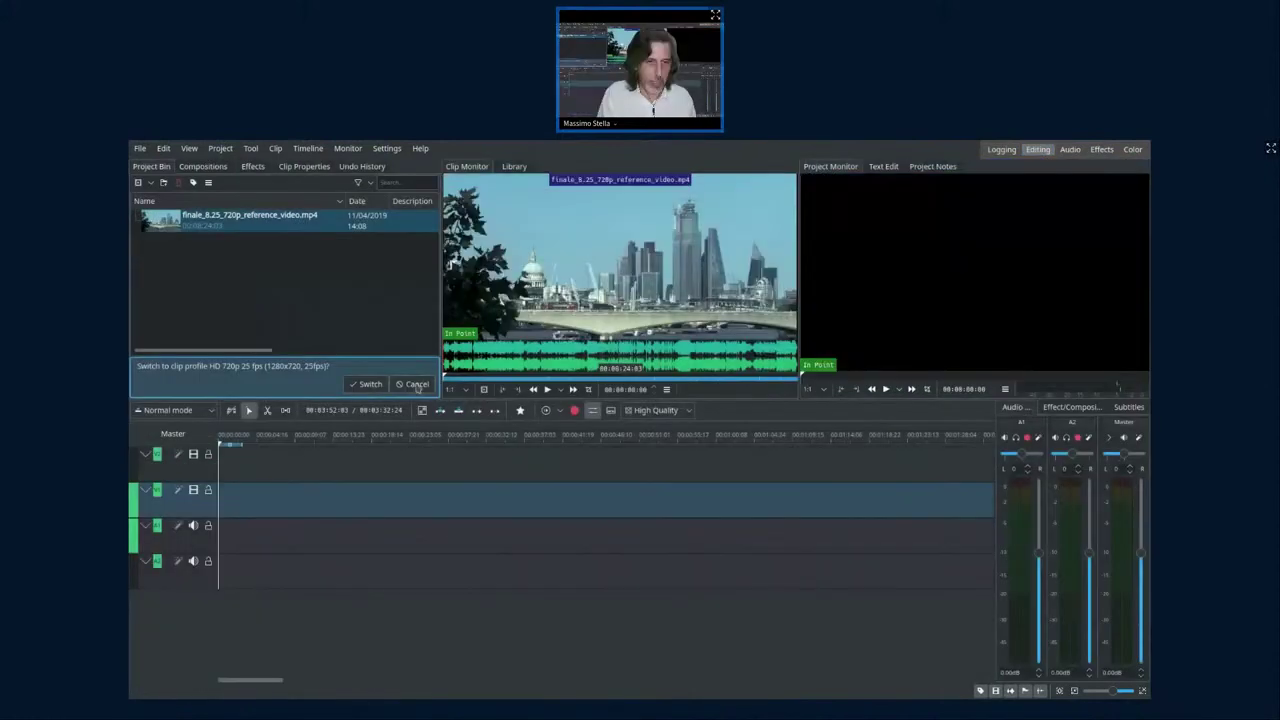
{"action": "left_click", "coordinate": [414, 385]}
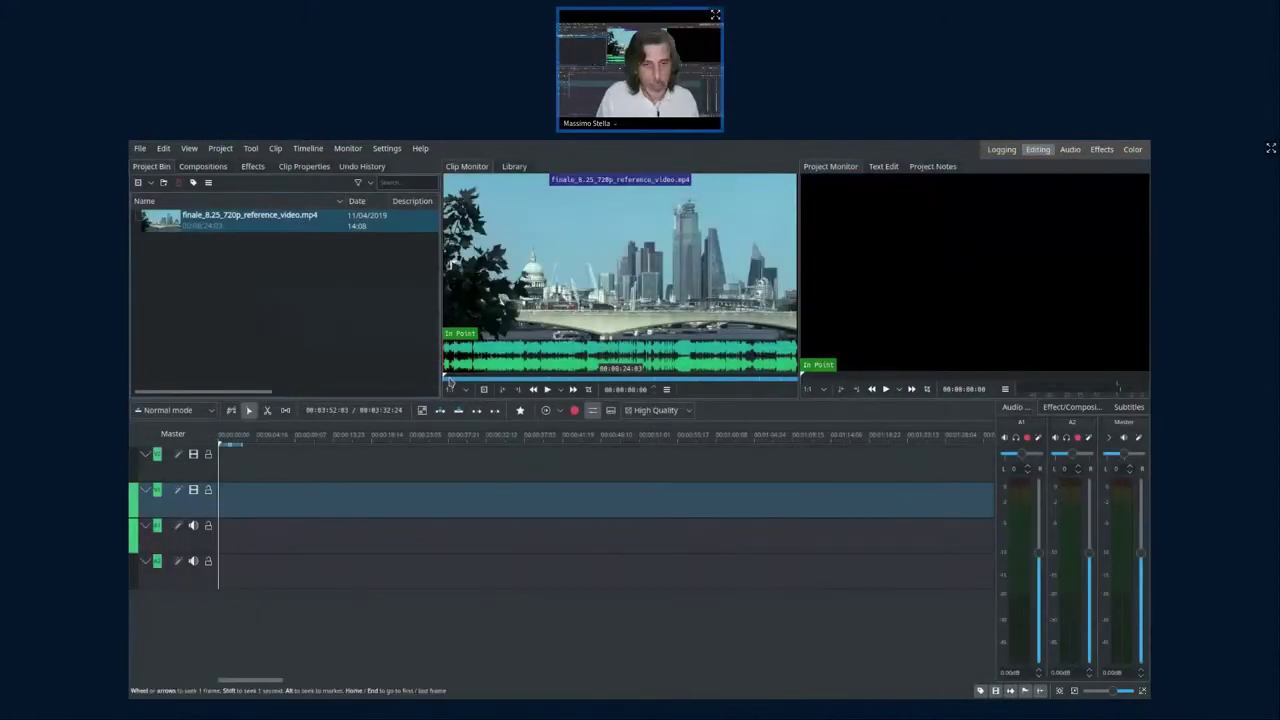
- Mark a zone ending at 00:00:57:10 in the reference video in the Clip Monitor and insert it at the start of track V1
{"action": "left_click", "coordinate": [452, 382]}
{"action": "left_click_drag", "start_coordinate": [452, 382], "coordinate": [466, 384]}
{"action": "key", "text": "space"}
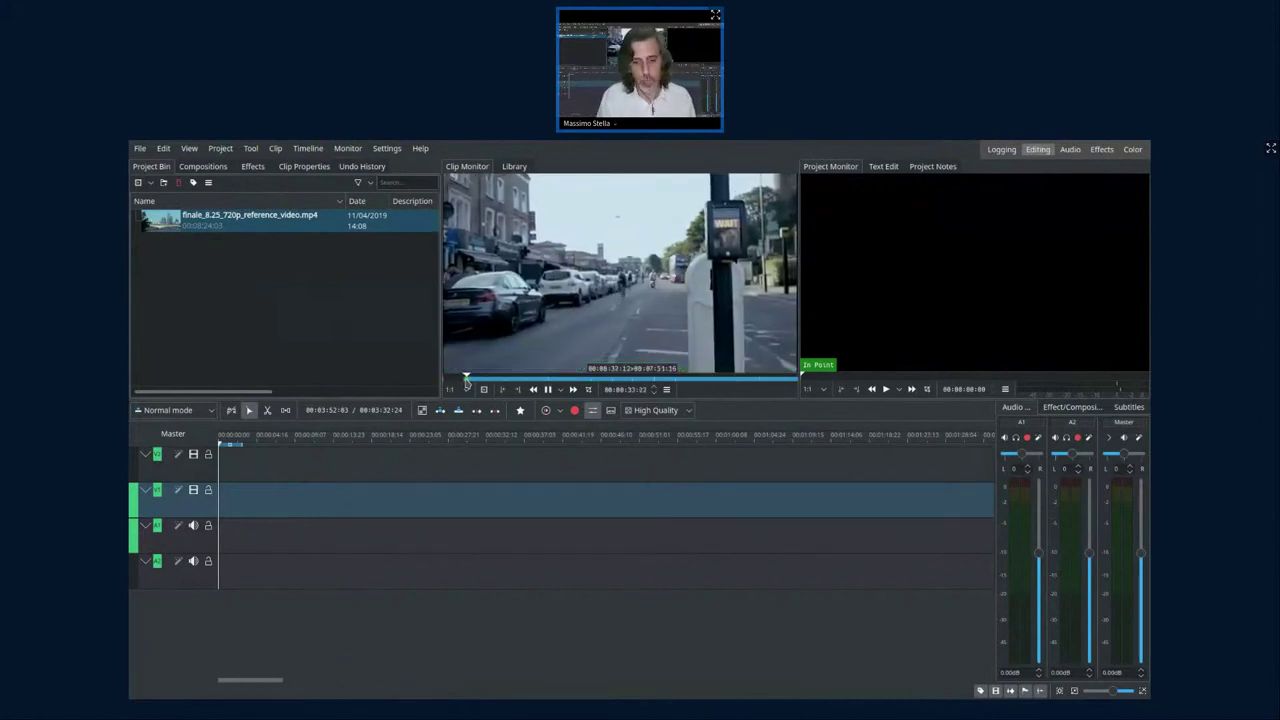
{"action": "key", "text": "l"}
{"action": "key", "text": "k"}
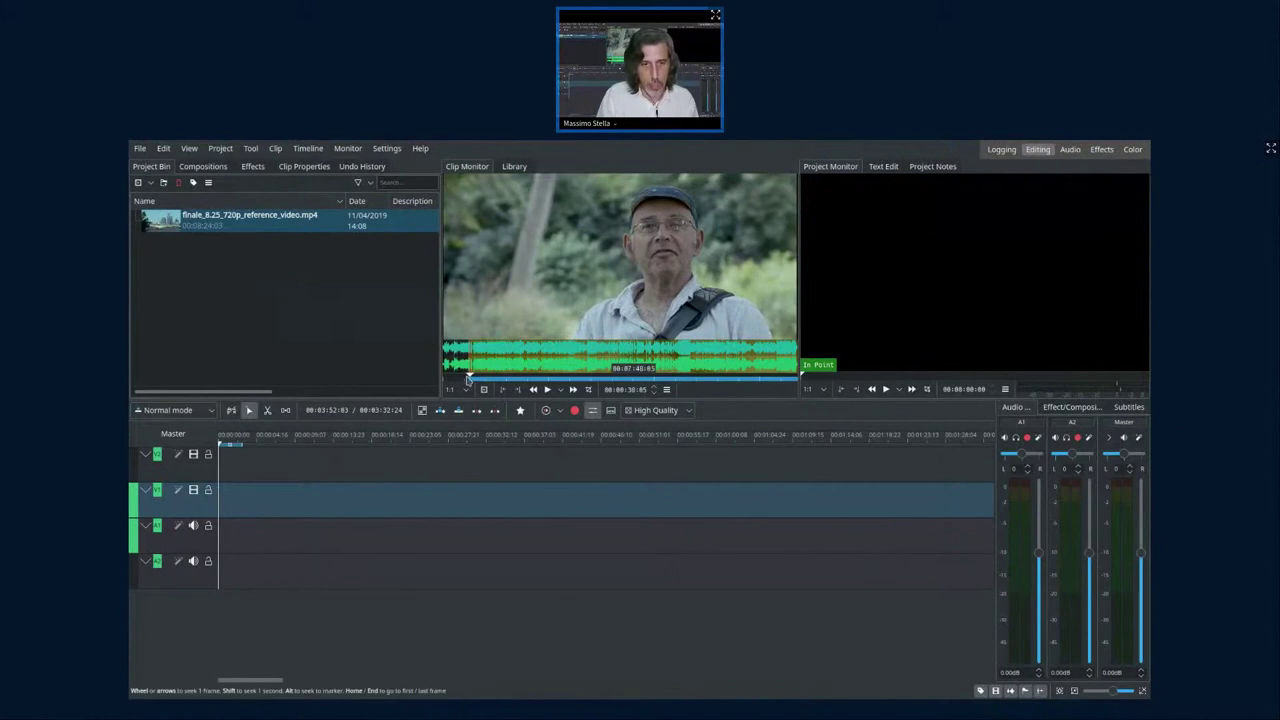
{"action": "left_click_drag", "start_coordinate": [470, 375], "coordinate": [486, 376]}
{"action": "key", "text": "o"}
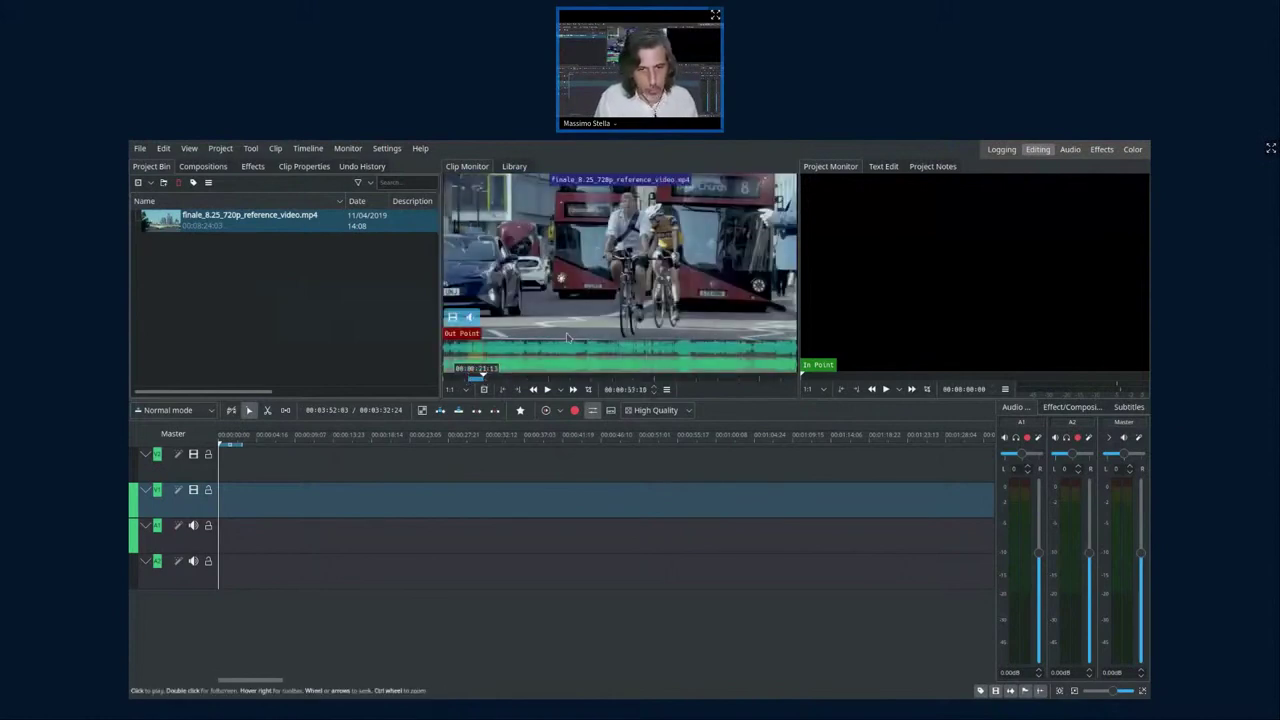
{"action": "left_click_drag", "start_coordinate": [568, 285], "coordinate": [205, 515]}
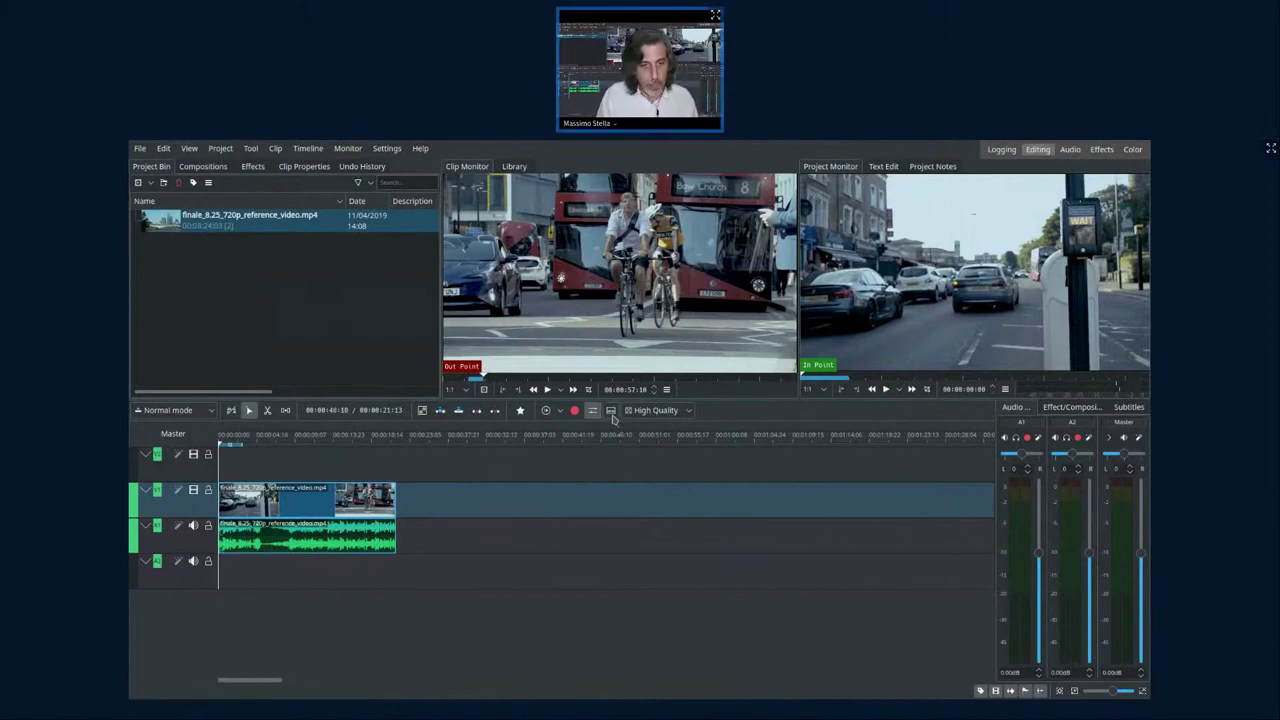
- Show the subtitle track and generate subtitles for the timeline clip with speech recognition over its full length
{"action": "left_click", "coordinate": [611, 412]}
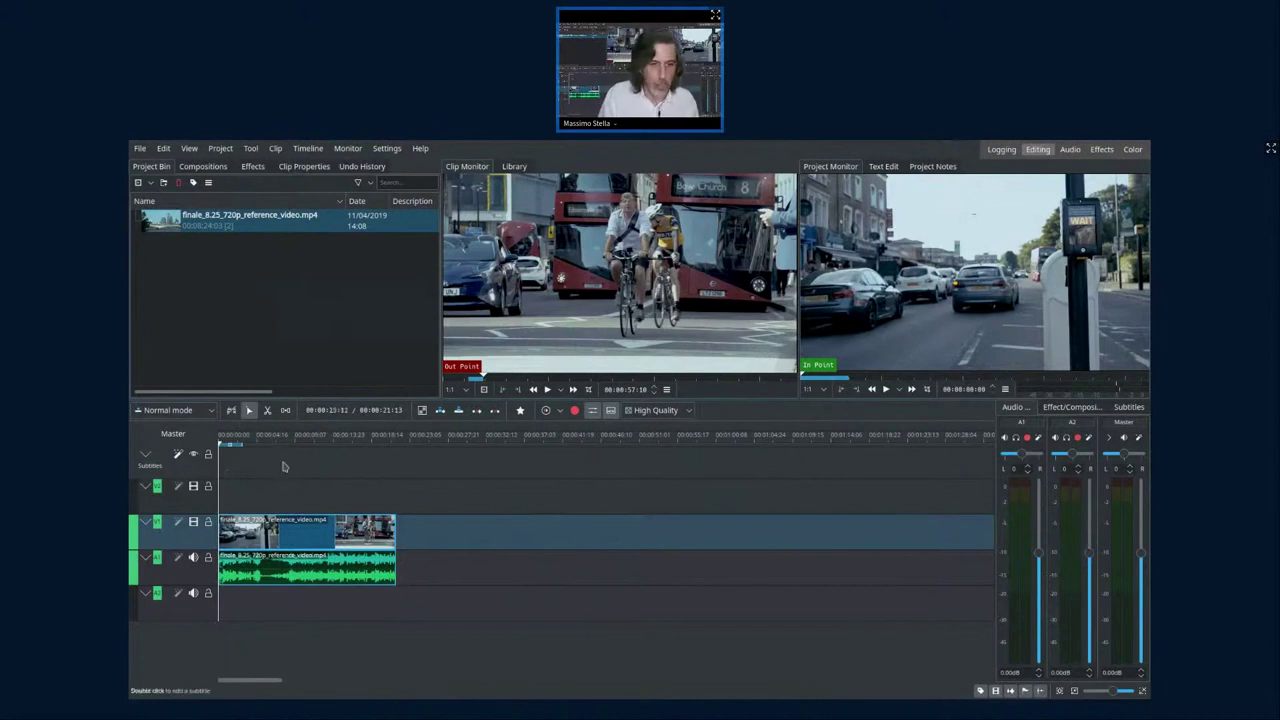
{"action": "left_click", "coordinate": [1129, 406]}
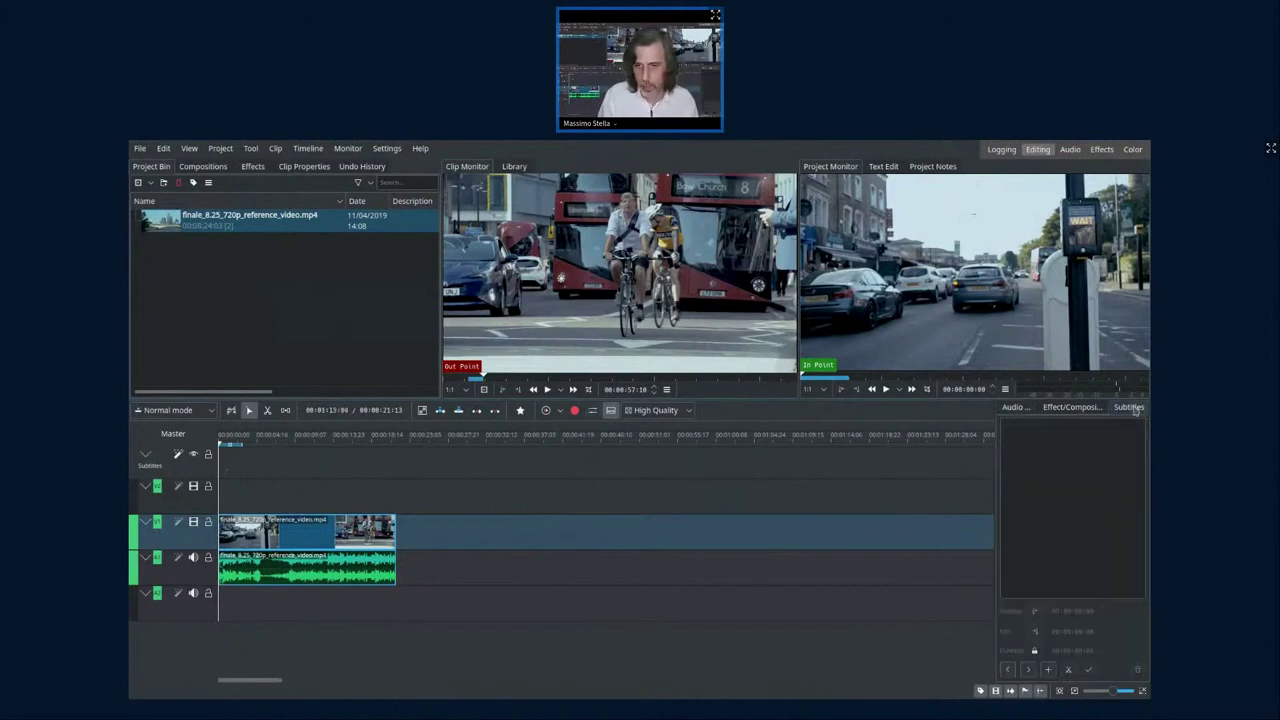
{"action": "left_click", "coordinate": [391, 441]}
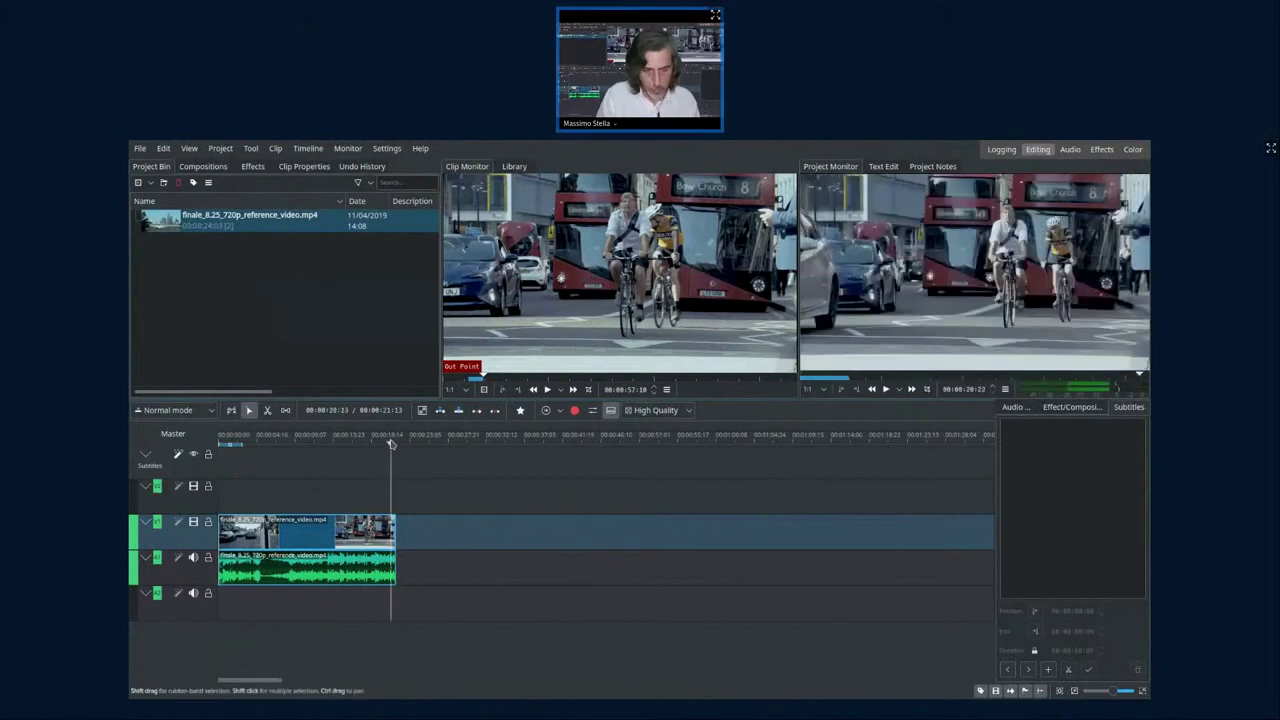
{"action": "left_click", "coordinate": [395, 442]}
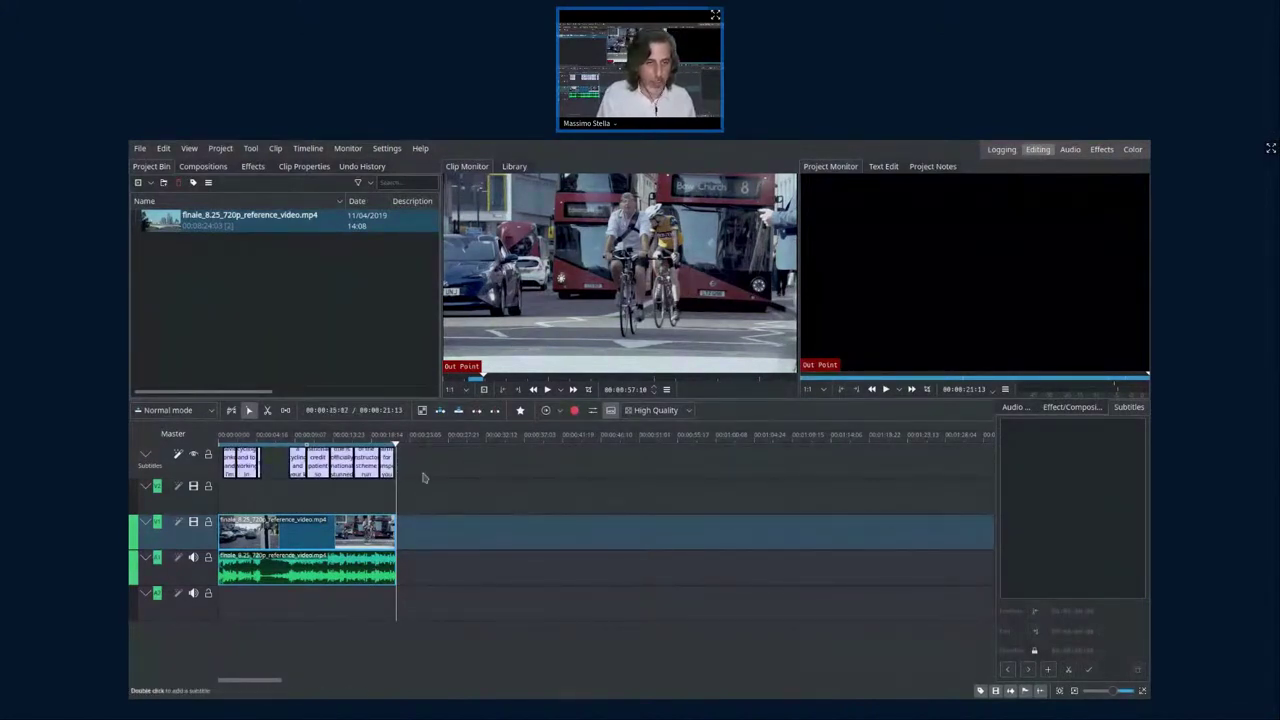
- Select the second subtitle to view its text, play the sequence from the start to check the subtitles, and return to the beginning
{"action": "left_click", "coordinate": [245, 462]}
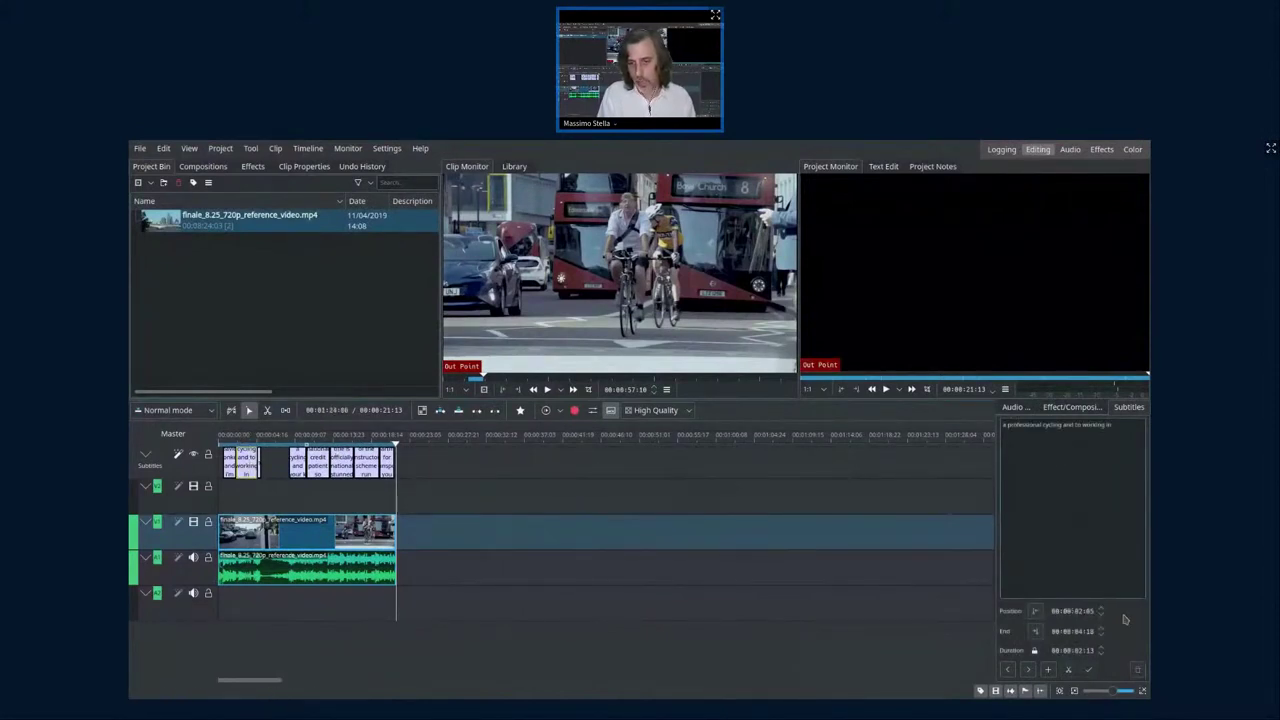
{"action": "key", "text": "Home"}
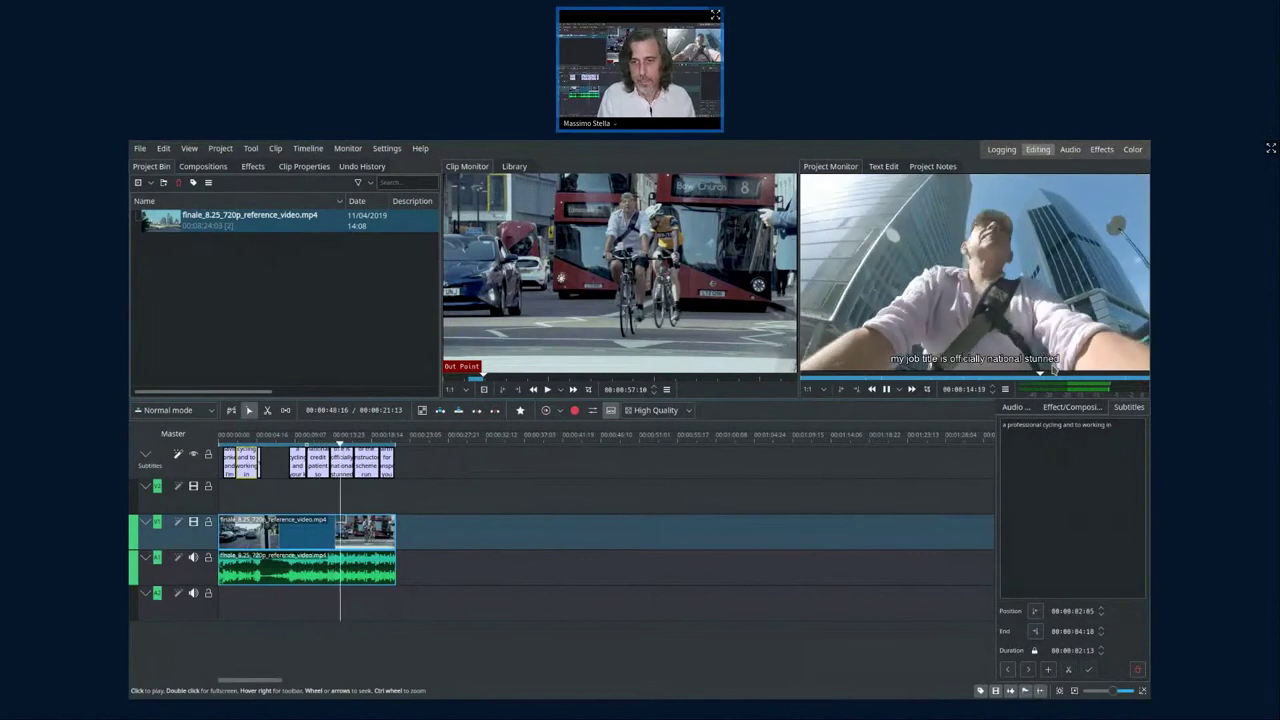
{"action": "left_click", "coordinate": [886, 390]}
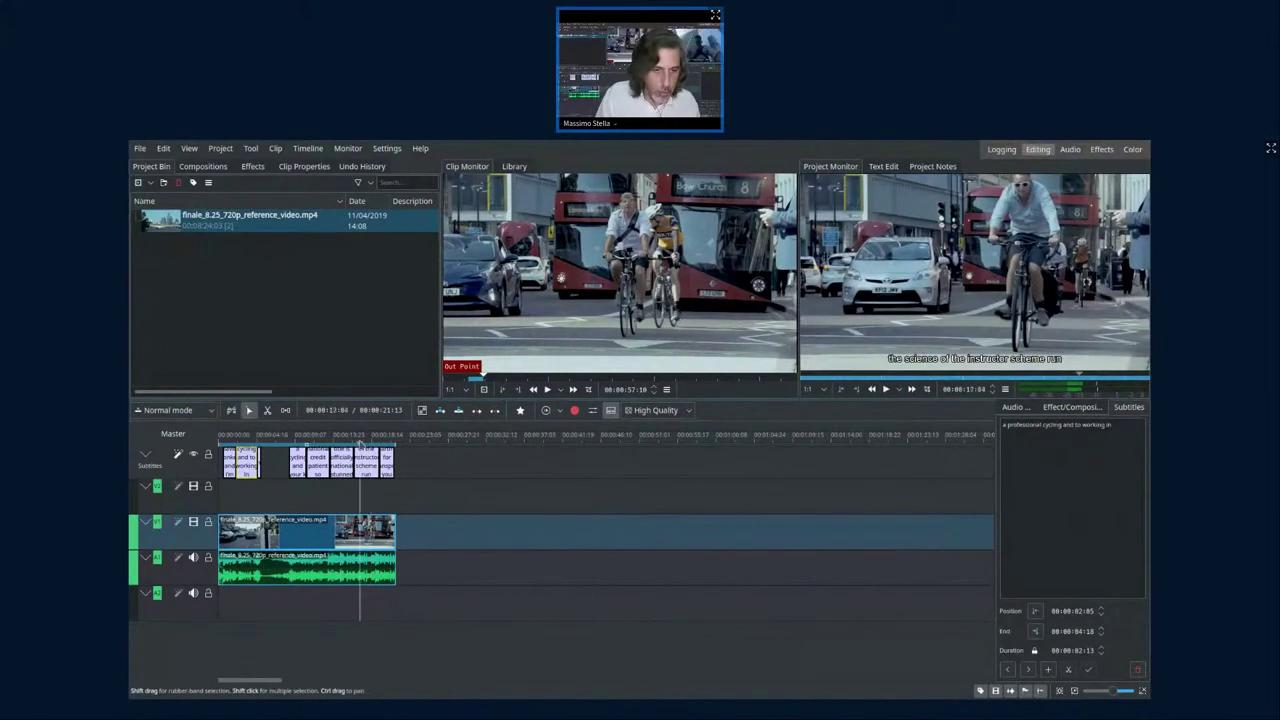
{"action": "key", "text": "Home"}
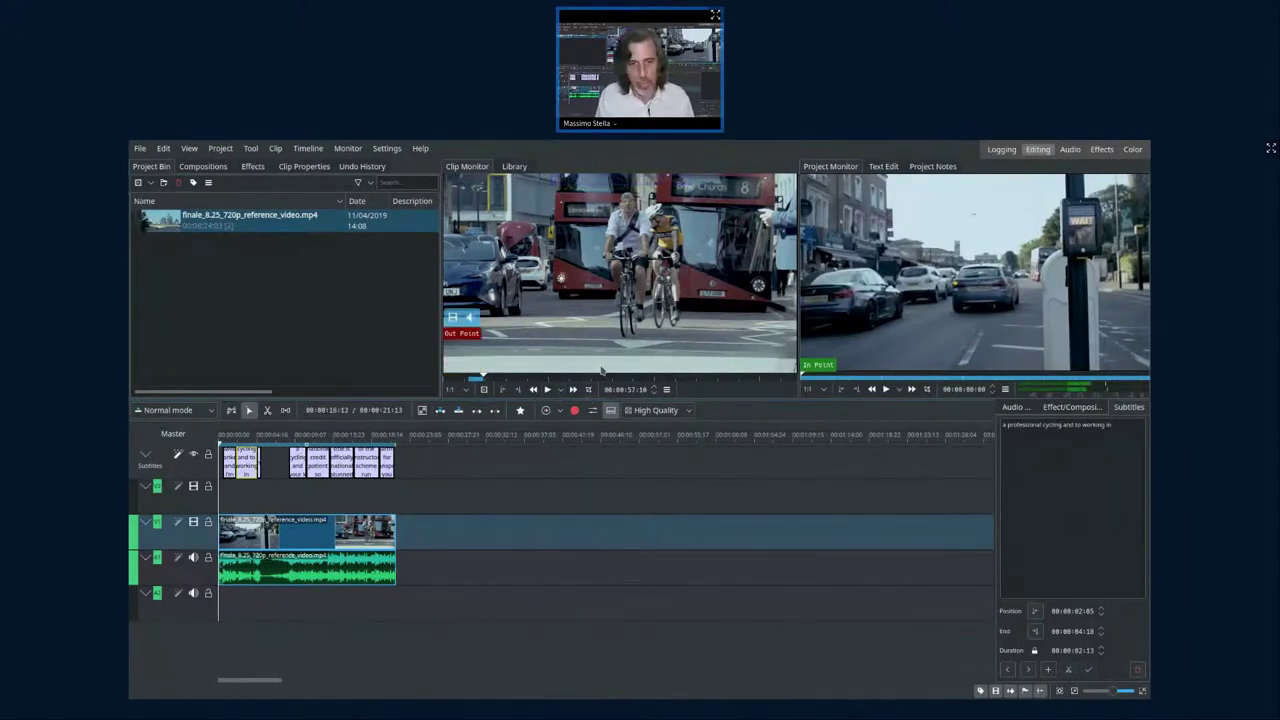
- Run speech recognition in Text Edit on the selected zone of the reference video with model_ENG and dismiss the notification
{"action": "mouse_move", "coordinate": [606, 347]}
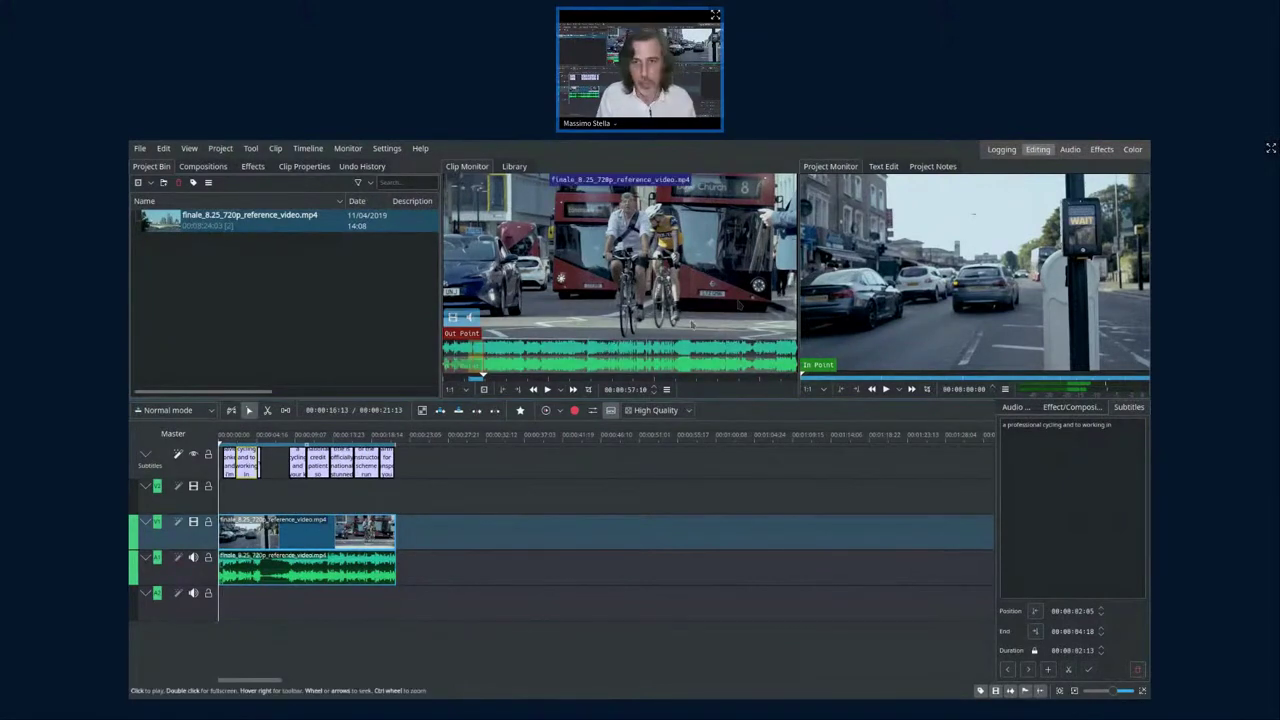
{"action": "left_click", "coordinate": [883, 166]}
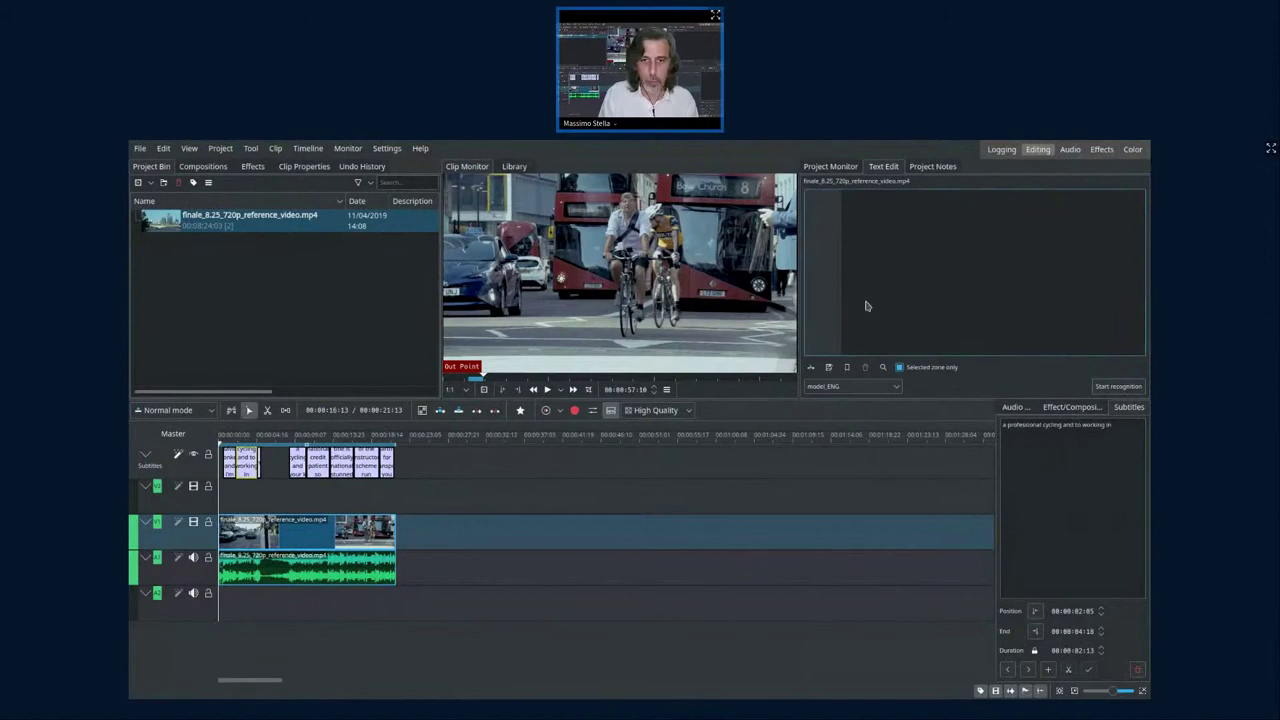
{"action": "left_click", "coordinate": [1119, 387]}
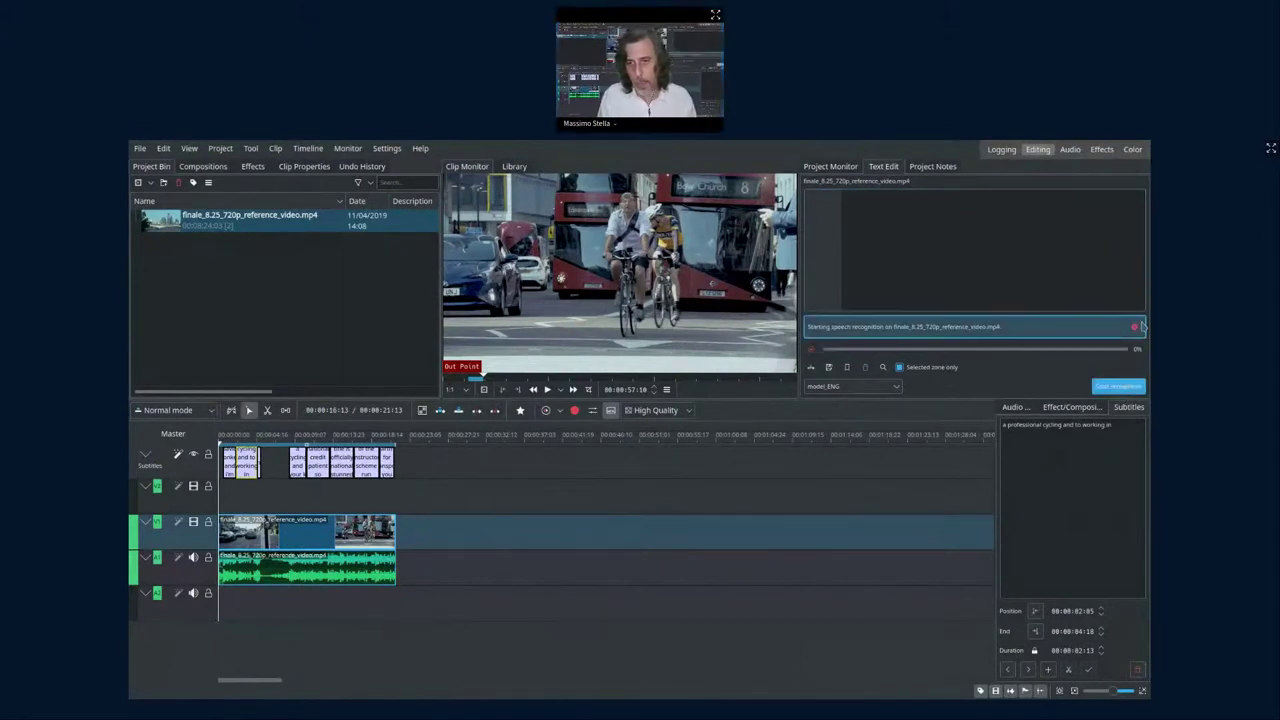
{"action": "left_click", "coordinate": [1135, 326]}
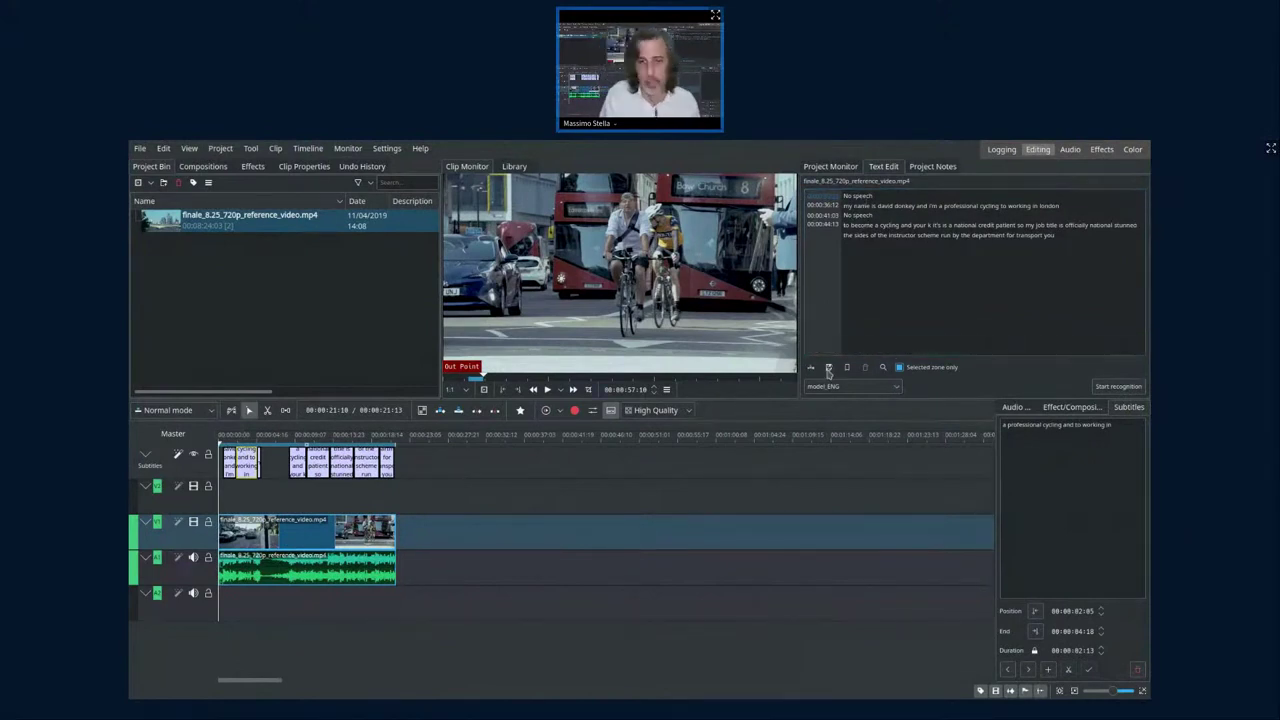
- Hide the subtitle track and insert the marked zone again directly after the first clip on track V1
{"action": "left_click", "coordinate": [1016, 408]}
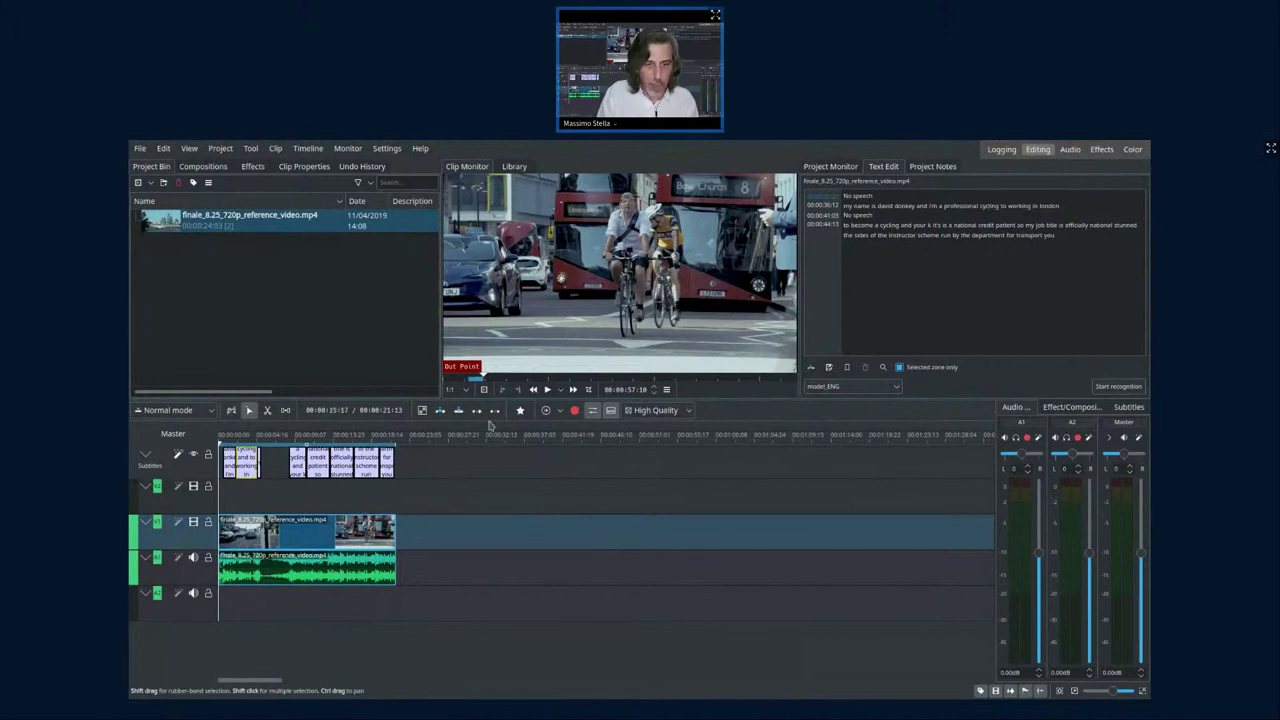
{"action": "left_click", "coordinate": [611, 410]}
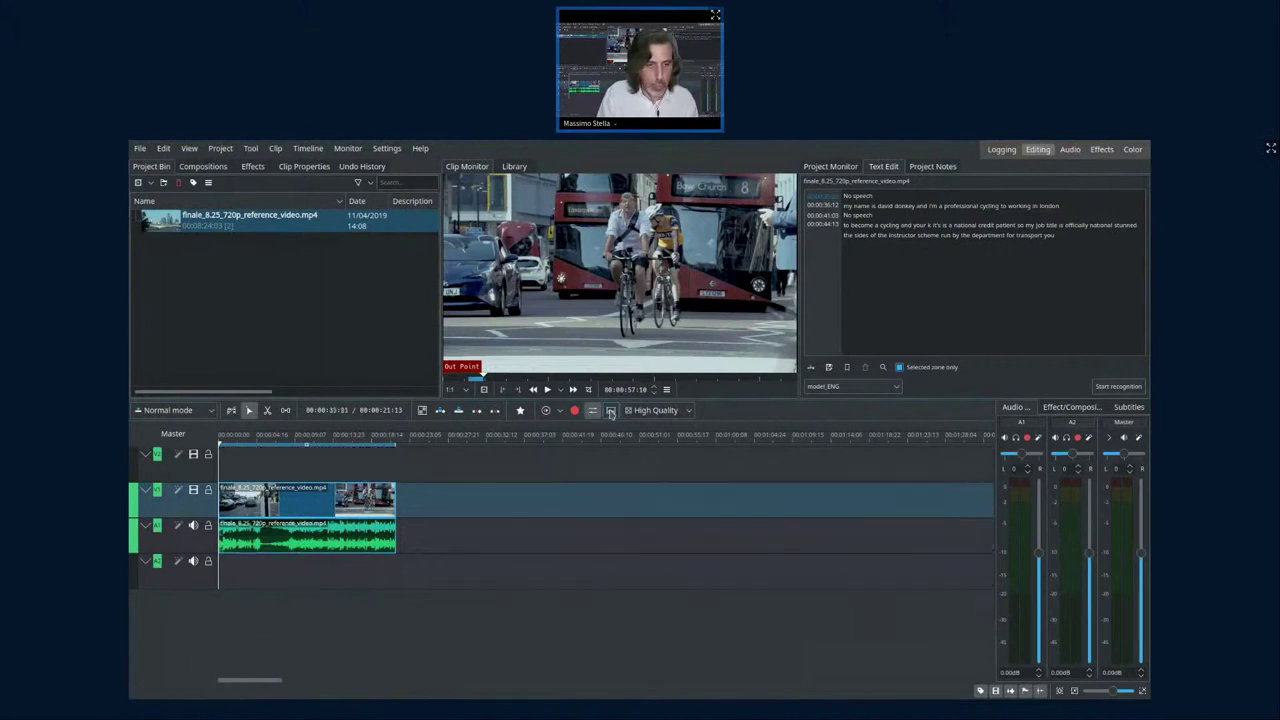
{"action": "left_click_drag", "start_coordinate": [607, 290], "coordinate": [390, 515]}
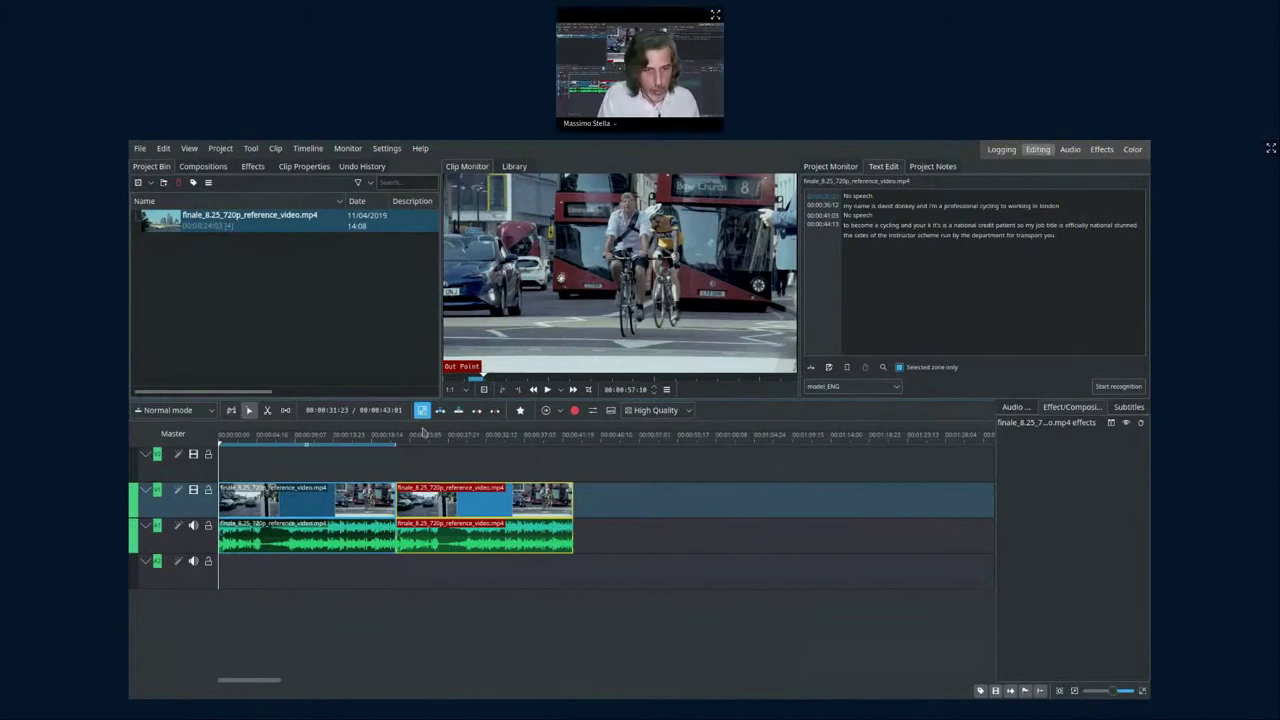
- Add a mix between the two clips on track V1 and select it to show its settings
{"action": "key", "text": "u"}
{"action": "left_click", "coordinate": [394, 440]}
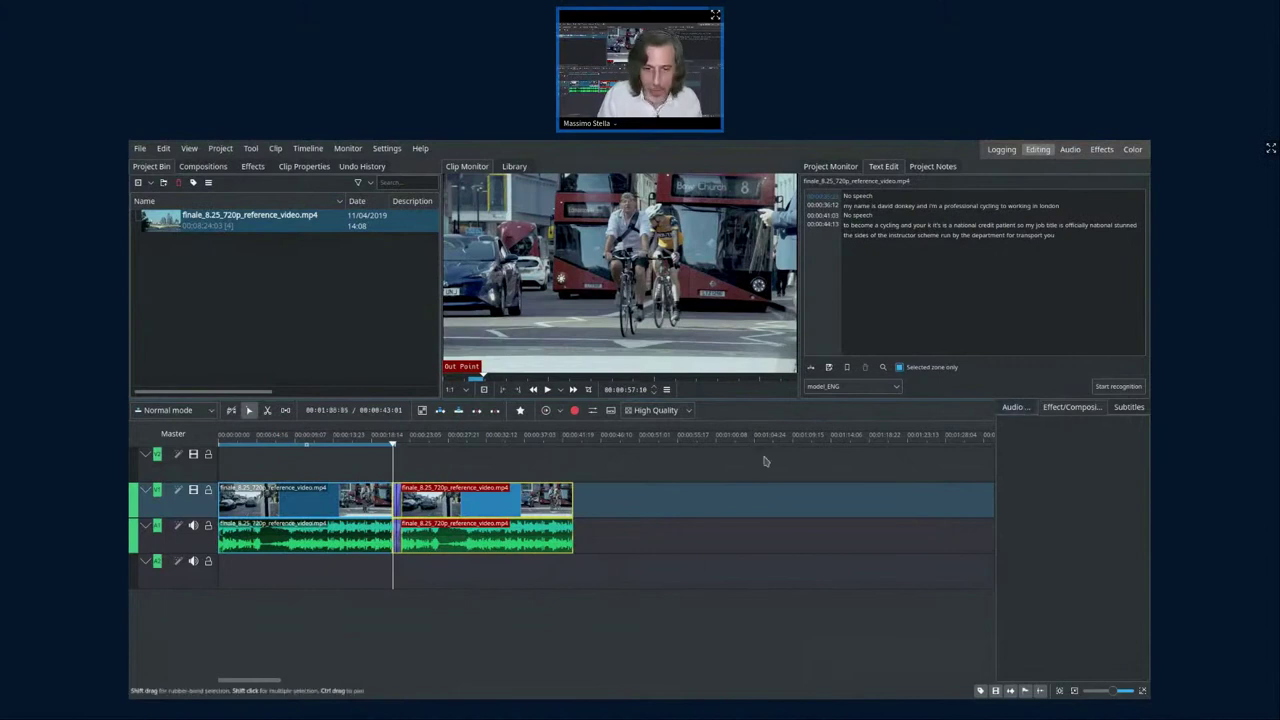
{"action": "left_click", "coordinate": [396, 500]}
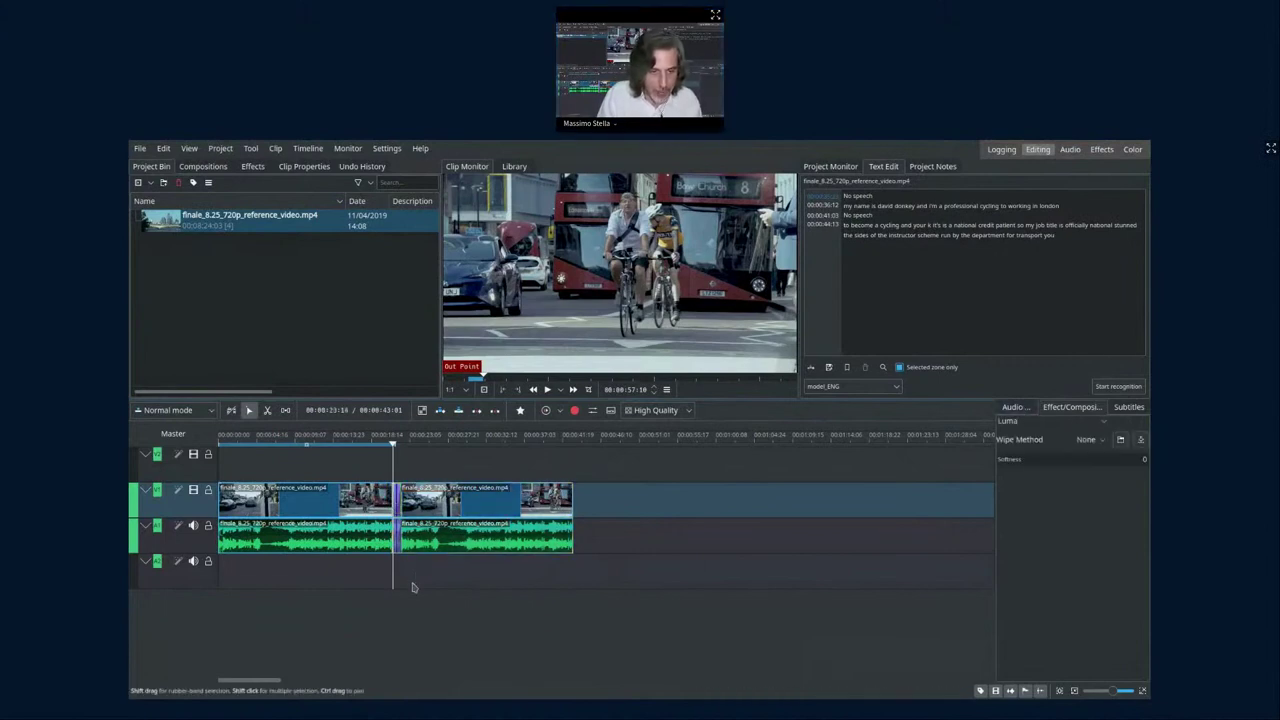
- Examine the two clips and the mix between them at different timeline zoom levels
{"action": "scroll", "coordinate": [414, 586], "scroll_direction": "up", "scroll_amount": 4}
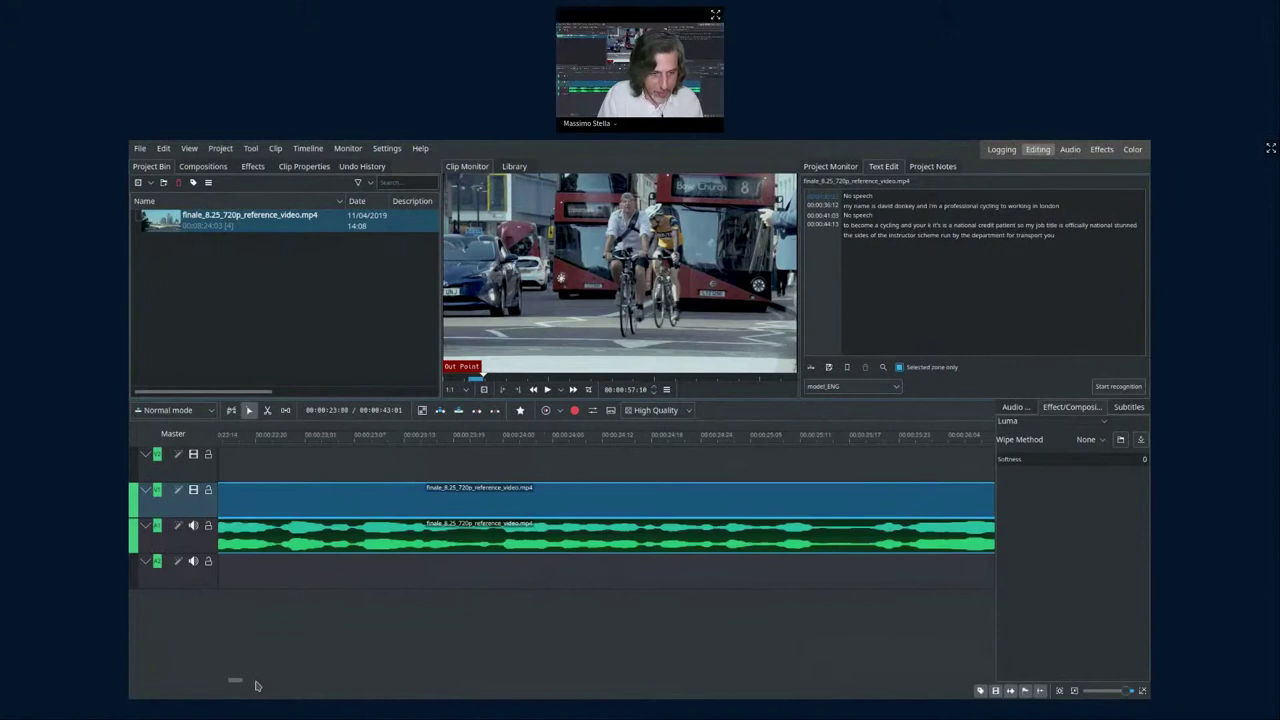
{"action": "left_click_drag", "start_coordinate": [231, 680], "coordinate": [218, 681]}
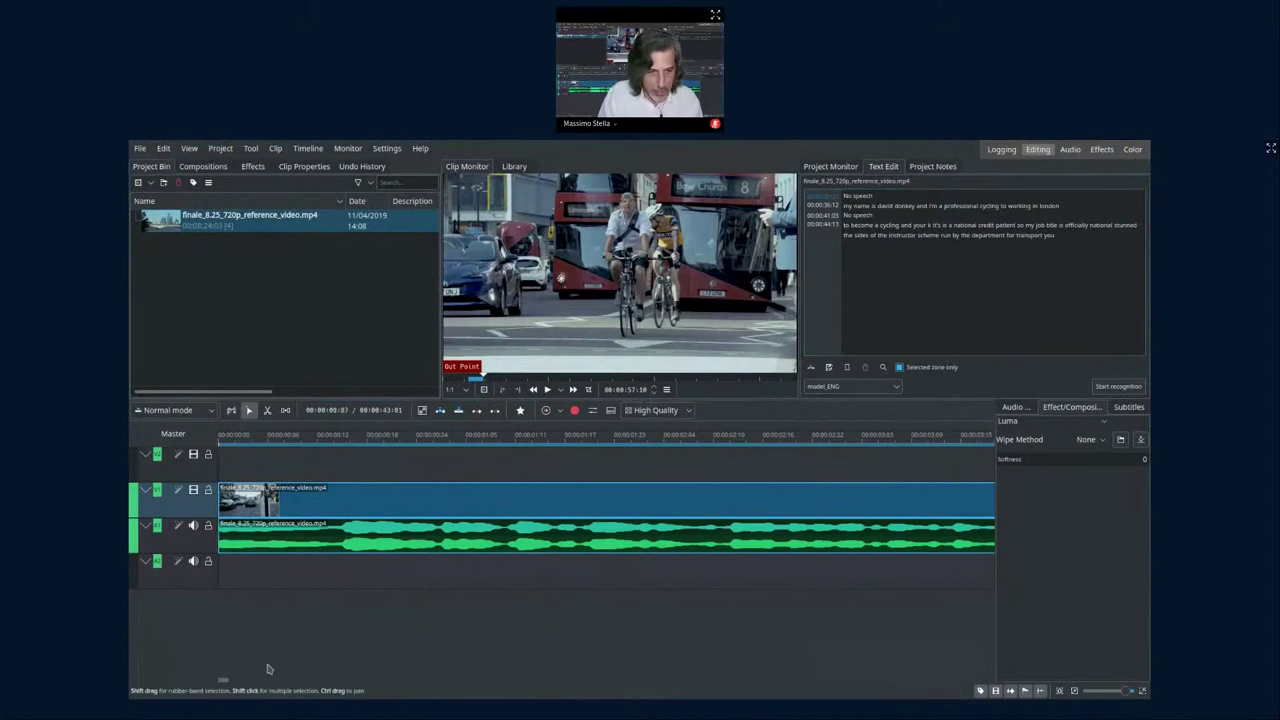
{"action": "left_click_drag", "start_coordinate": [225, 680], "coordinate": [285, 680]}
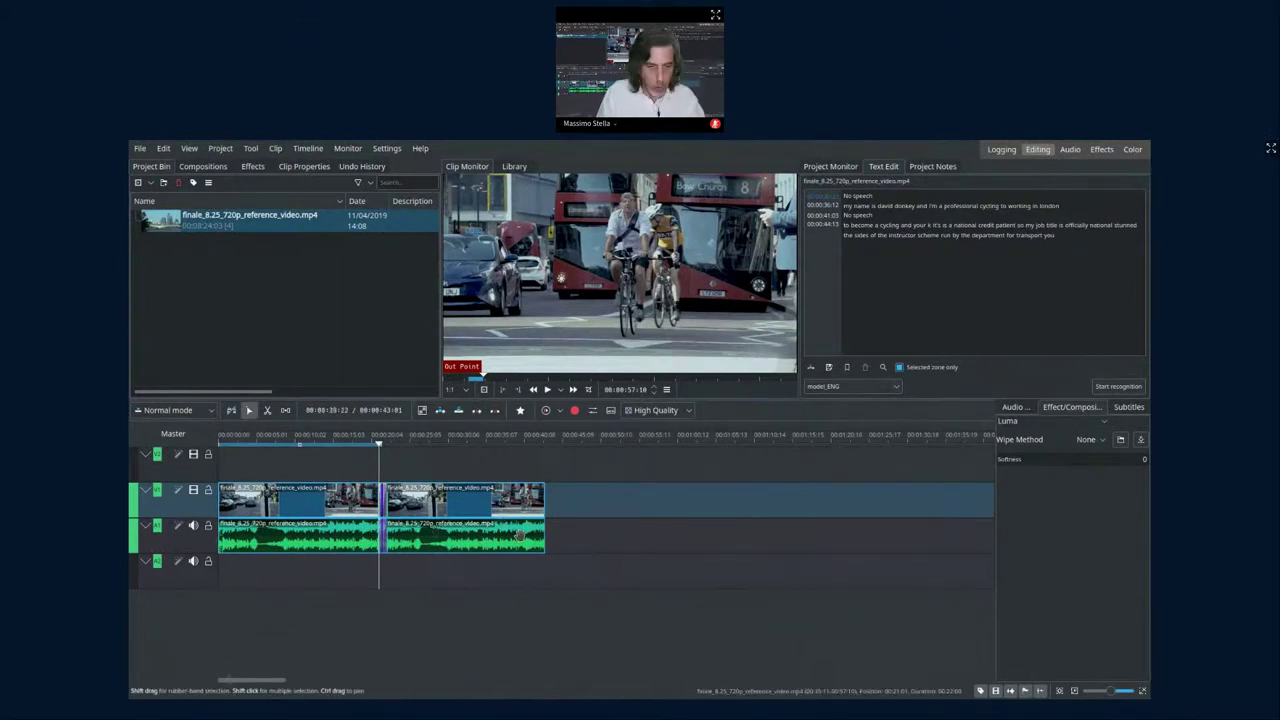
{"action": "left_click_drag", "start_coordinate": [287, 683], "coordinate": [246, 681]}
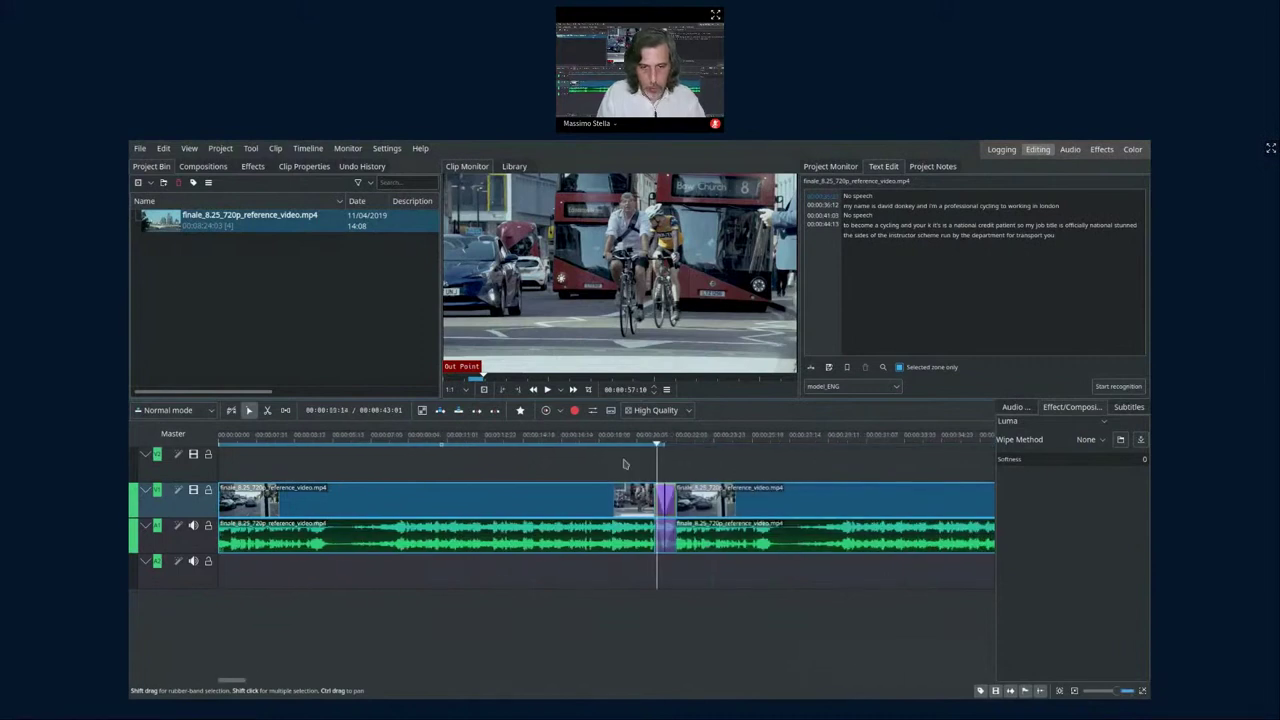
{"action": "left_click", "coordinate": [641, 444]}
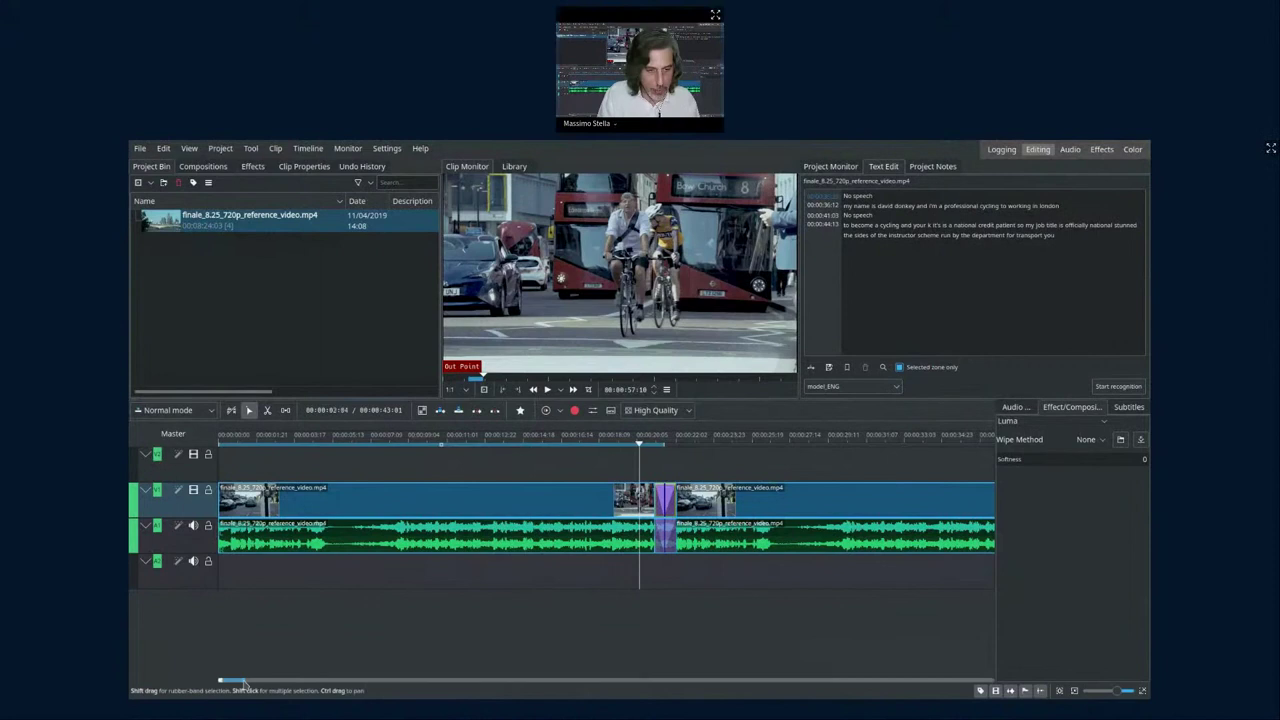
{"action": "scroll", "coordinate": [245, 687], "scroll_direction": "down", "scroll_amount": 3}
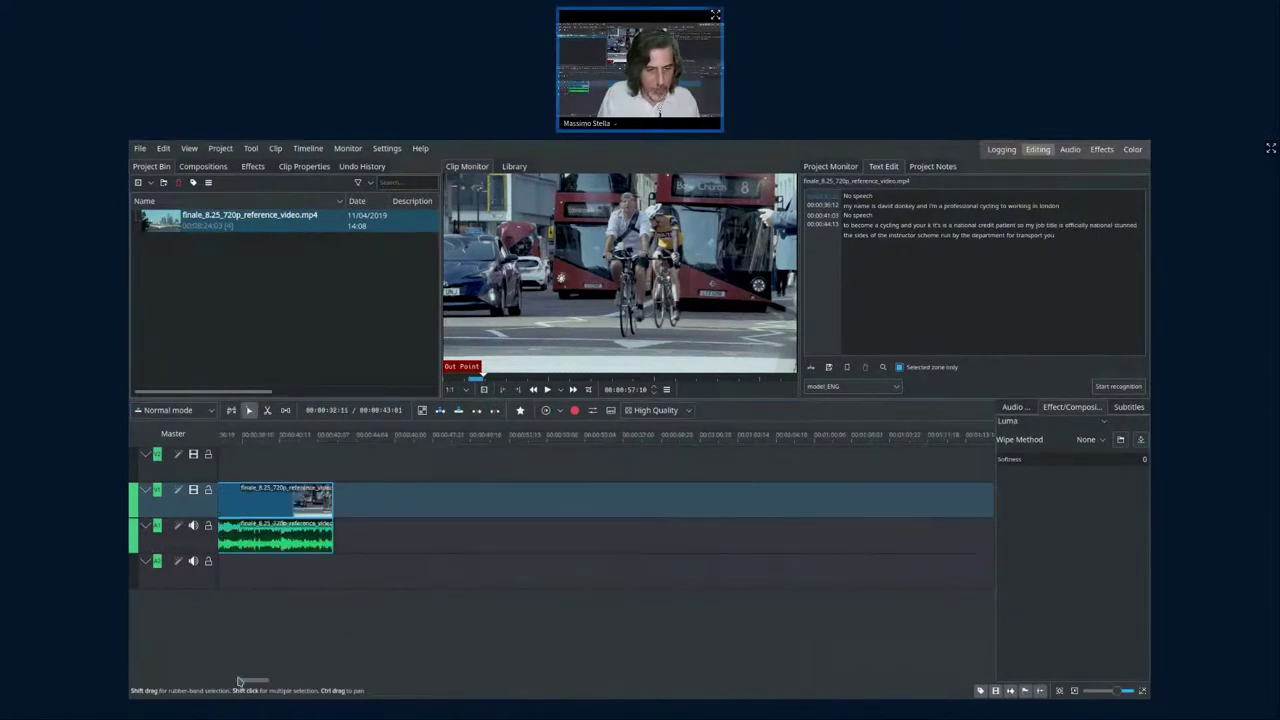
- Shorten the mix between the two clips by moving its end earlier and its start slightly later
{"action": "left_click_drag", "start_coordinate": [267, 684], "coordinate": [231, 680]}
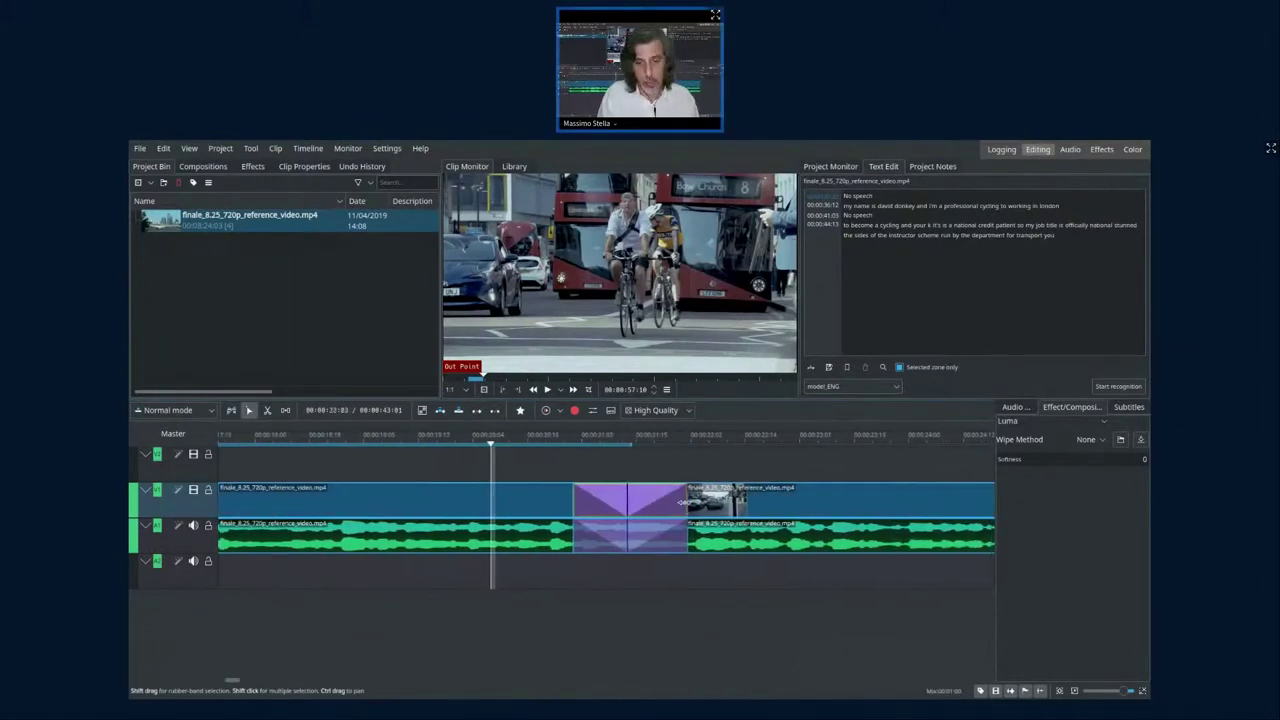
{"action": "scroll", "coordinate": [691, 499], "scroll_direction": "down", "scroll_amount": 1}
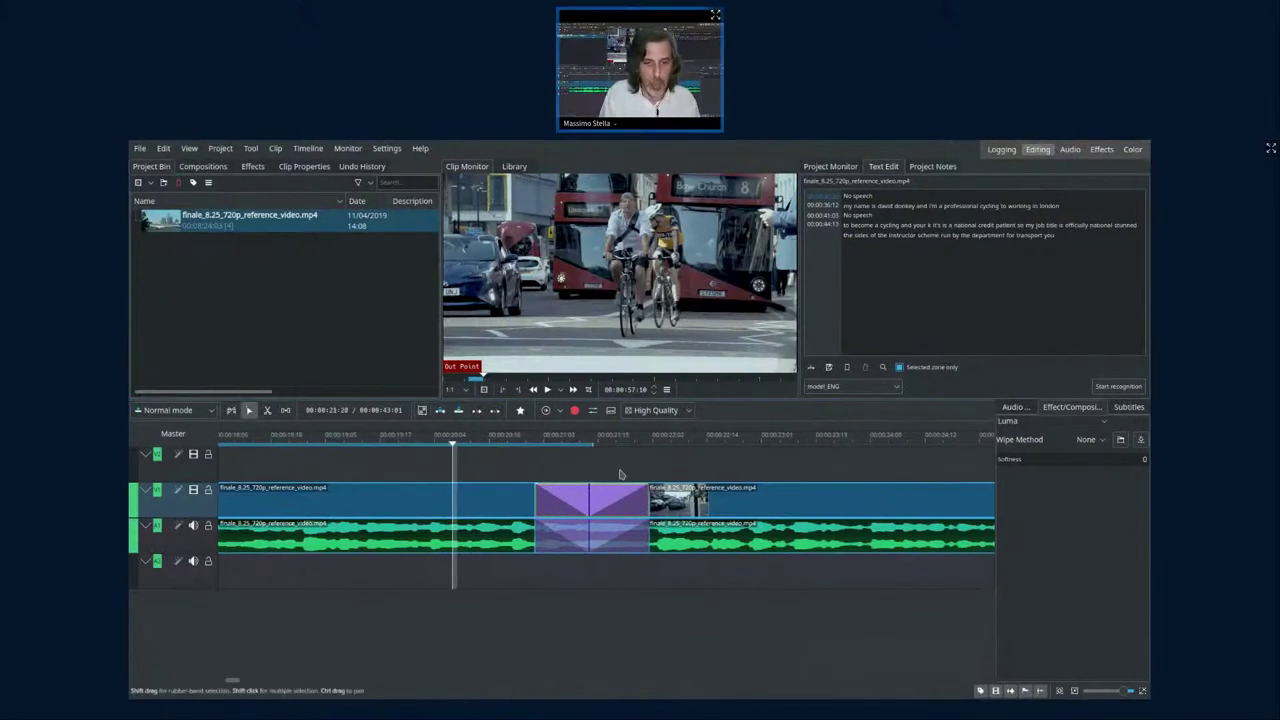
{"action": "left_click_drag", "start_coordinate": [650, 500], "coordinate": [622, 500]}
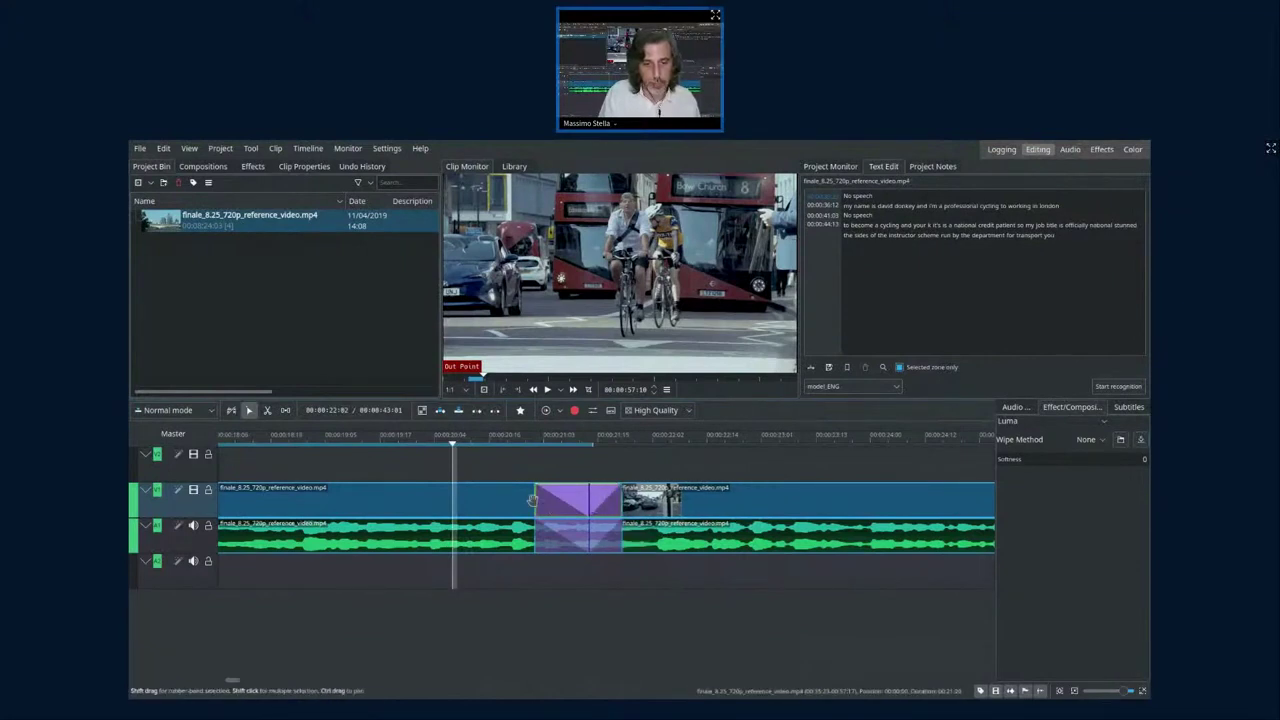
{"action": "mouse_move", "coordinate": [537, 500]}
{"action": "left_mouse_down"}
{"action": "mouse_move", "coordinate": [568, 504]}
{"action": "mouse_move", "coordinate": [548, 504]}
{"action": "left_mouse_up"}
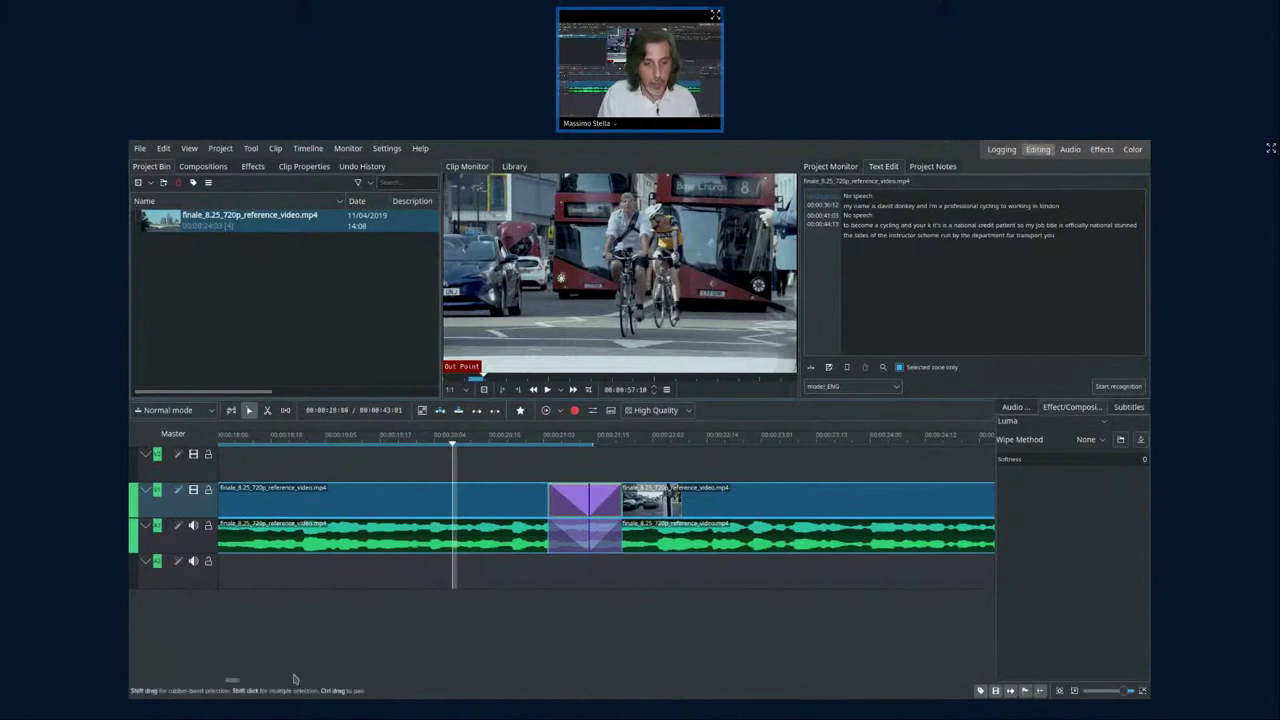
- Place the playhead inside the second clip and list the video effect categories
{"action": "left_click_drag", "start_coordinate": [239, 680], "coordinate": [305, 680]}
{"action": "left_click", "coordinate": [282, 444]}
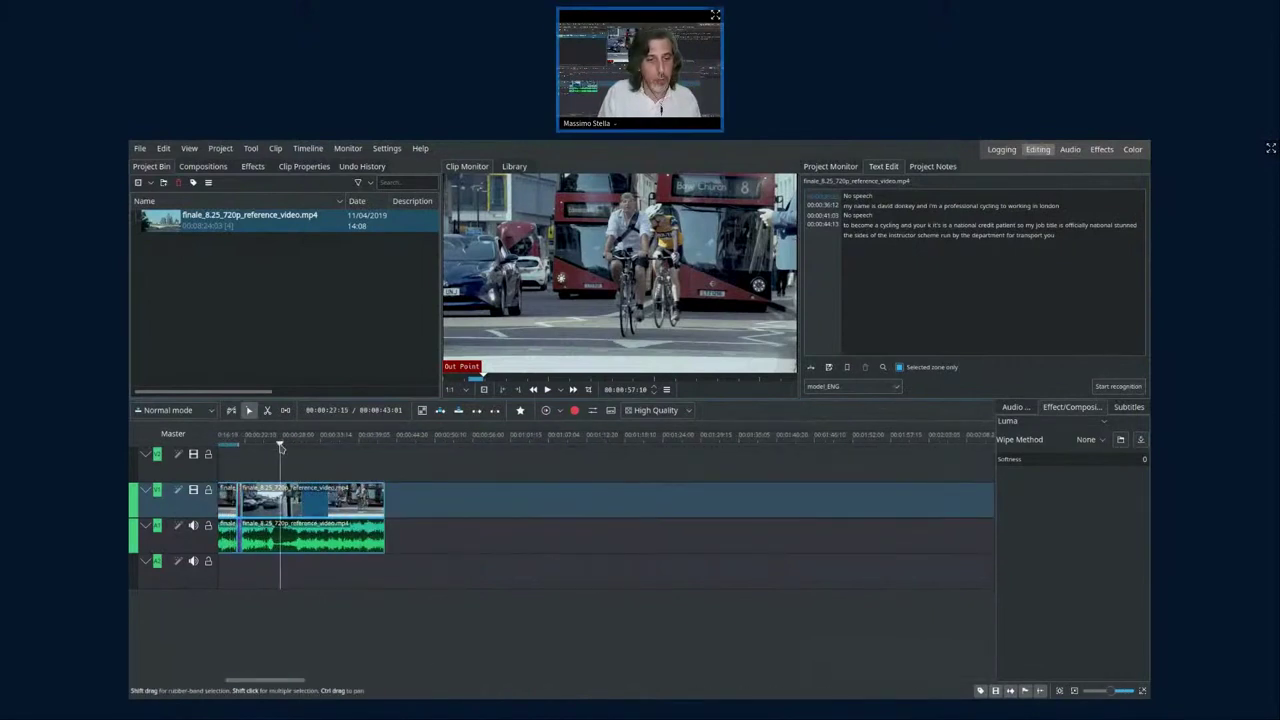
{"action": "left_click", "coordinate": [253, 167]}
{"action": "left_click", "coordinate": [158, 184]}
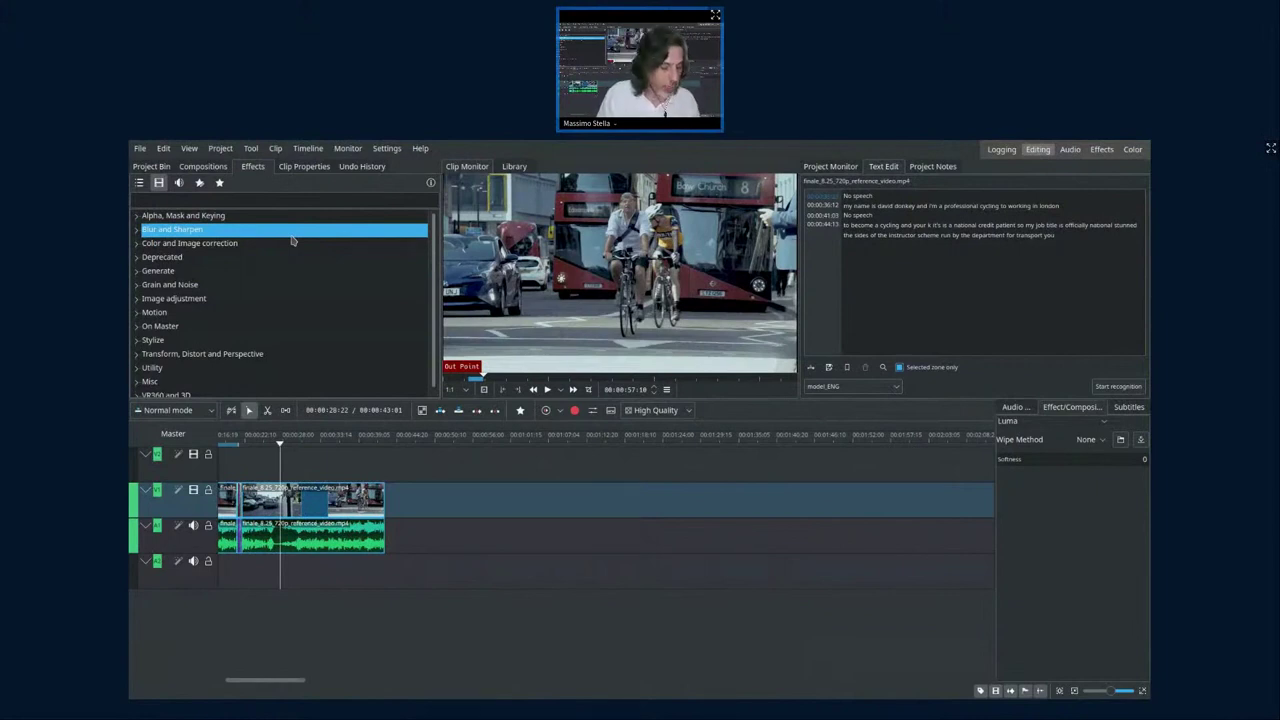
- Select the second clip on track V1 and widen the effect stack to show its full Transform settings
{"action": "scroll", "coordinate": [260, 354], "scroll_direction": "down", "scroll_amount": 1}
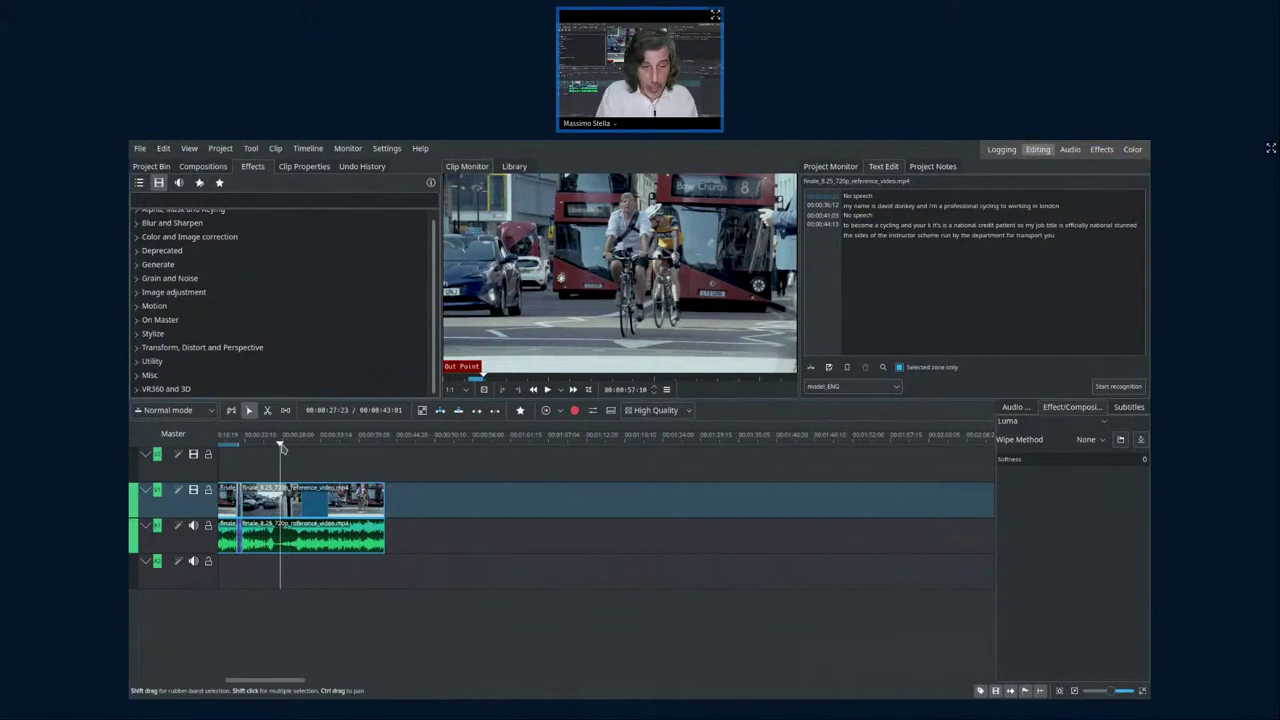
{"action": "left_click", "coordinate": [300, 500]}
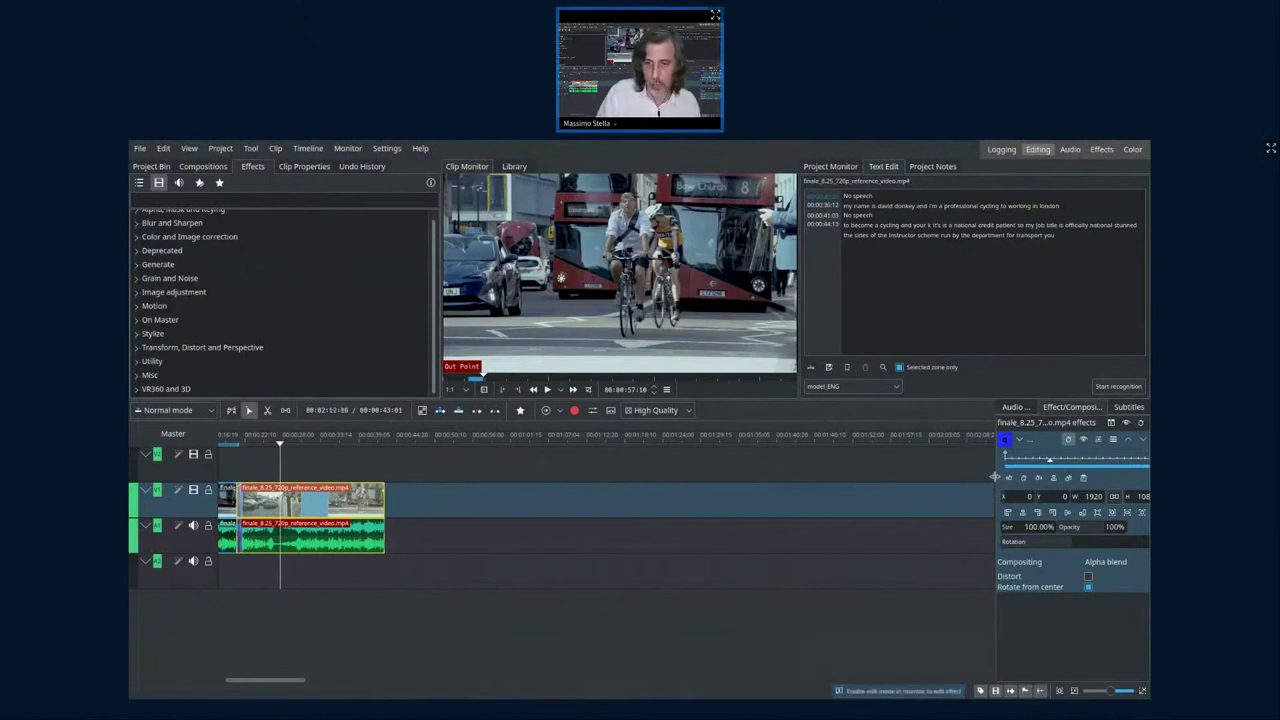
{"action": "left_click_drag", "start_coordinate": [995, 477], "coordinate": [827, 477]}
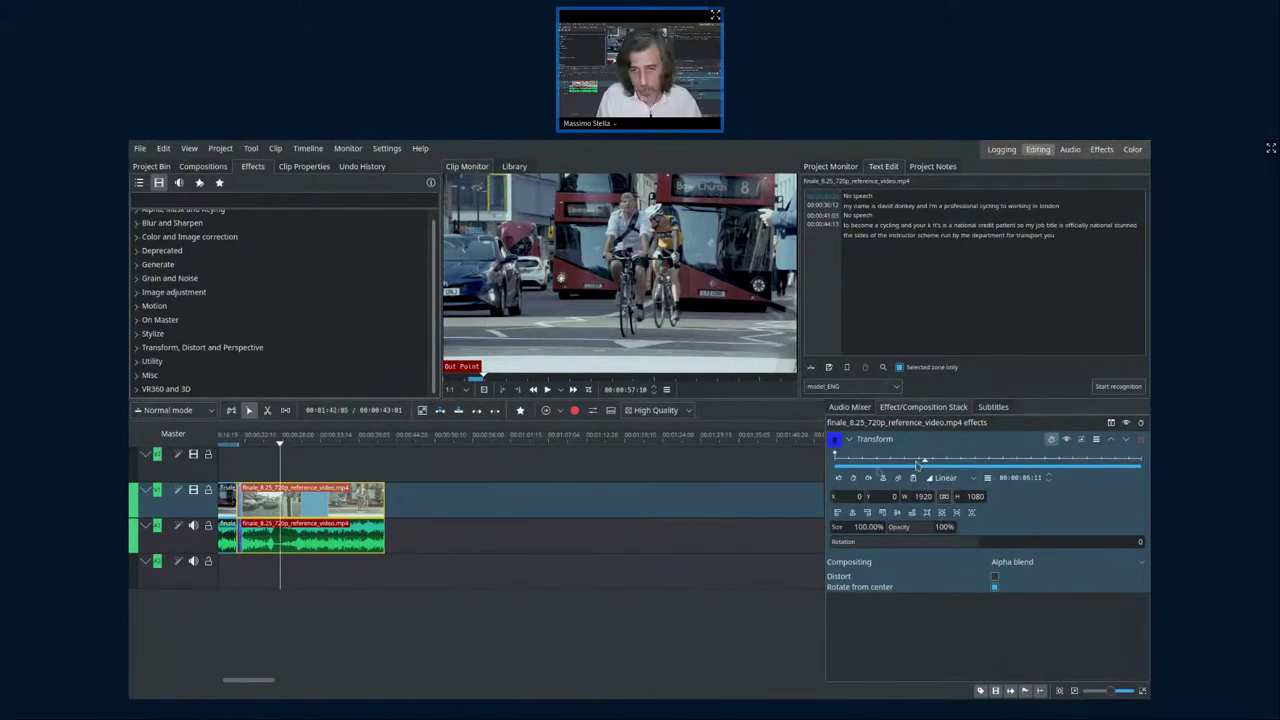
- Add two keyframes to the clip's Transform effect, at about 5 and 9.5 seconds into the clip
{"action": "left_click", "coordinate": [868, 478]}
{"action": "left_click", "coordinate": [870, 478]}
{"action": "left_click", "coordinate": [853, 478]}
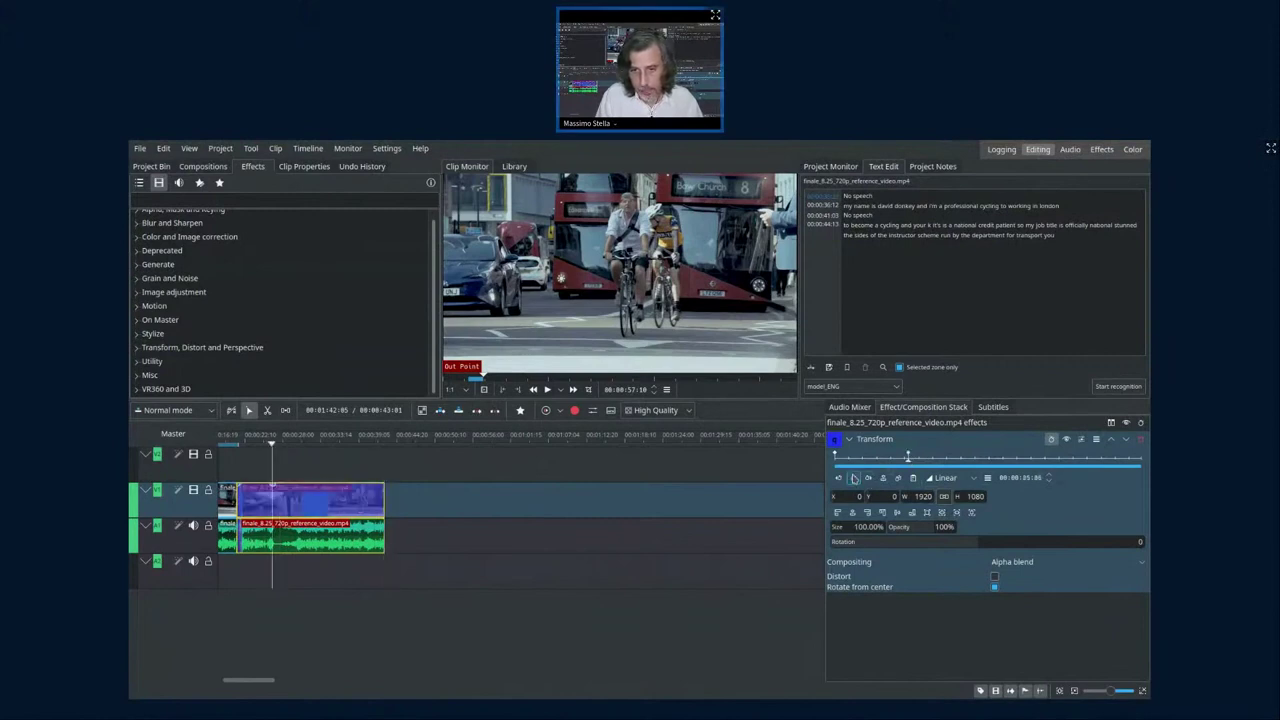
{"action": "left_click", "coordinate": [970, 462]}
{"action": "left_click", "coordinate": [853, 478]}
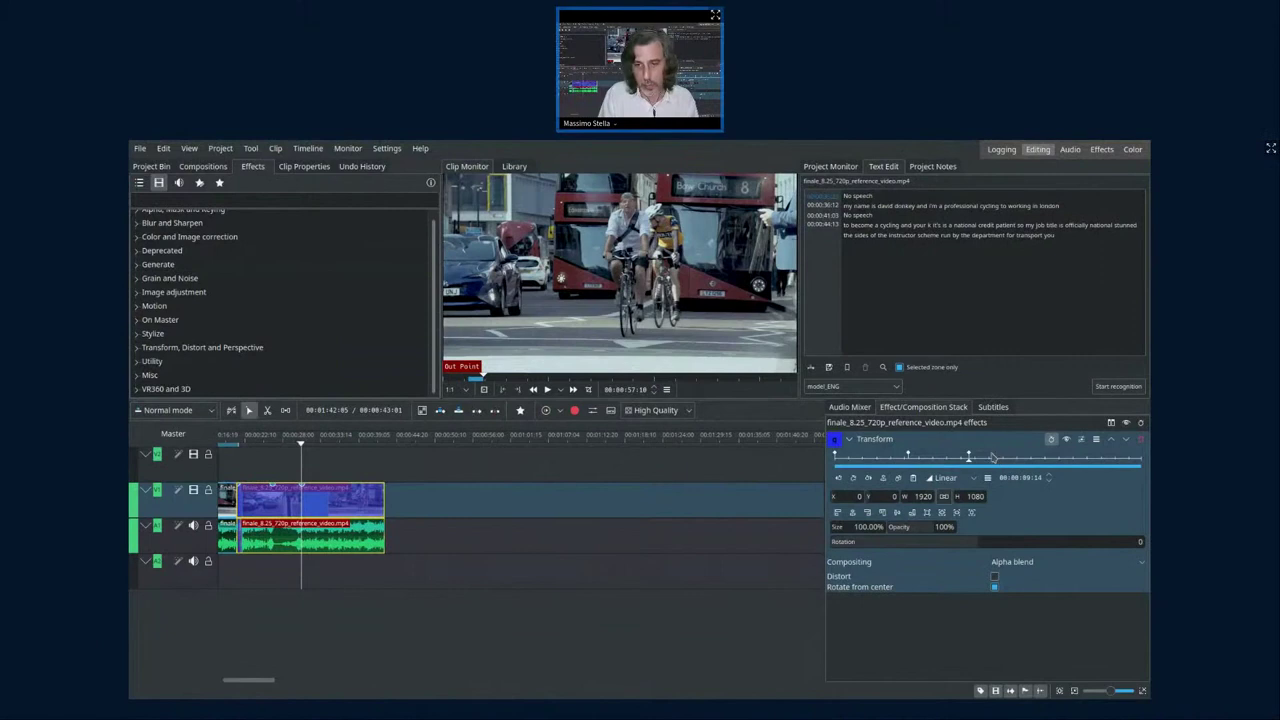
- Select the two added Transform keyframes together and move them about one second later, the second to 00:00:10:12
{"action": "left_click_drag", "start_coordinate": [992, 456], "coordinate": [878, 455]}
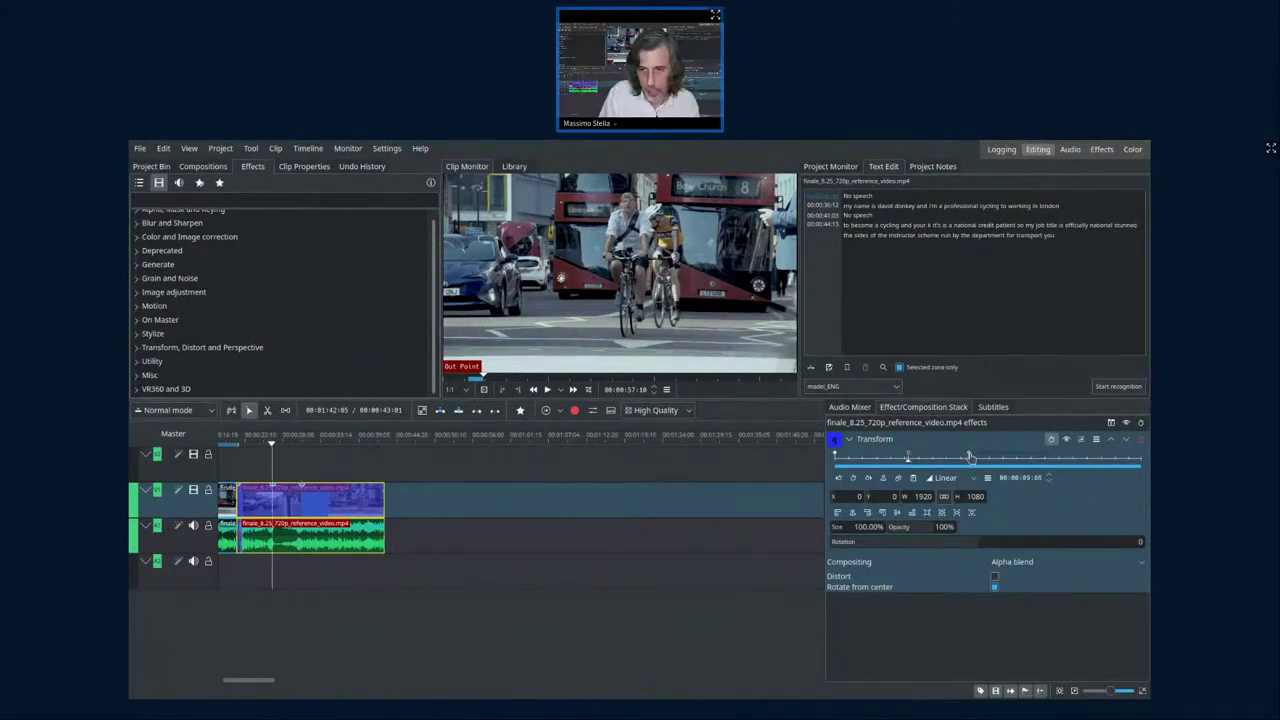
{"action": "mouse_move", "coordinate": [969, 457]}
{"action": "left_mouse_down"}
{"action": "mouse_move", "coordinate": [1040, 460]}
{"action": "mouse_move", "coordinate": [981, 458]}
{"action": "left_mouse_up"}
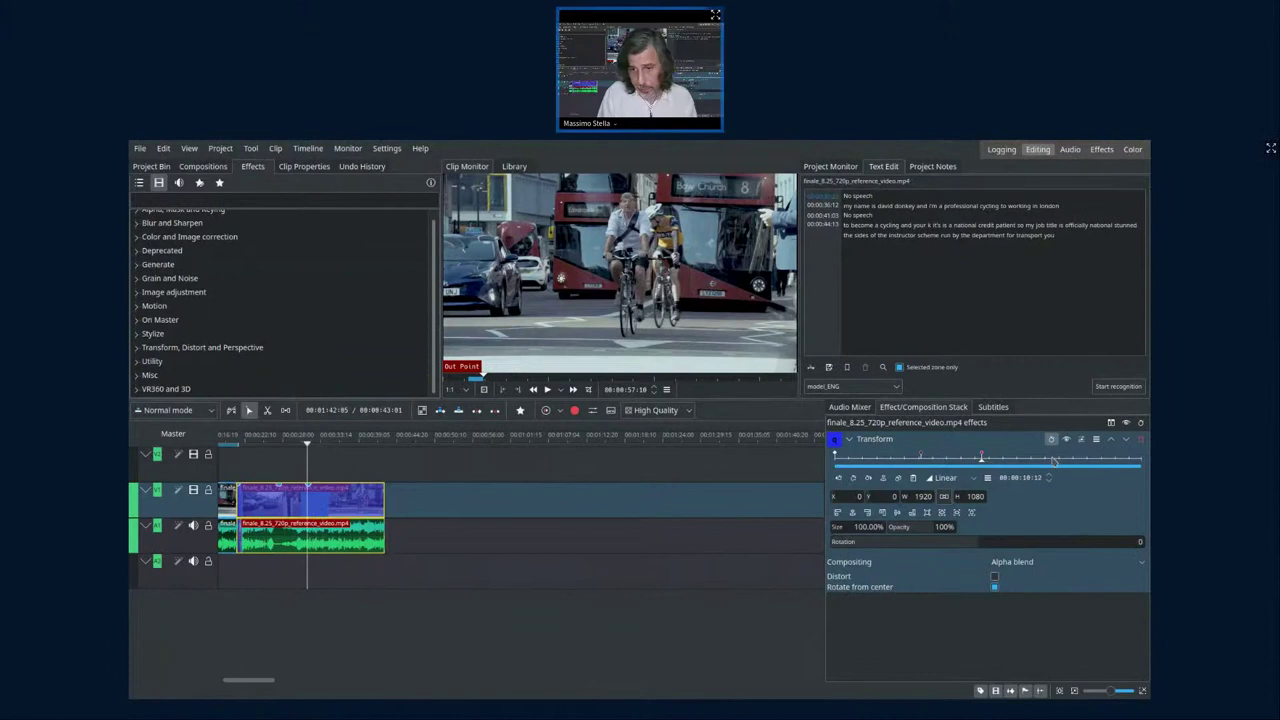
{"action": "left_click", "coordinate": [1021, 462]}
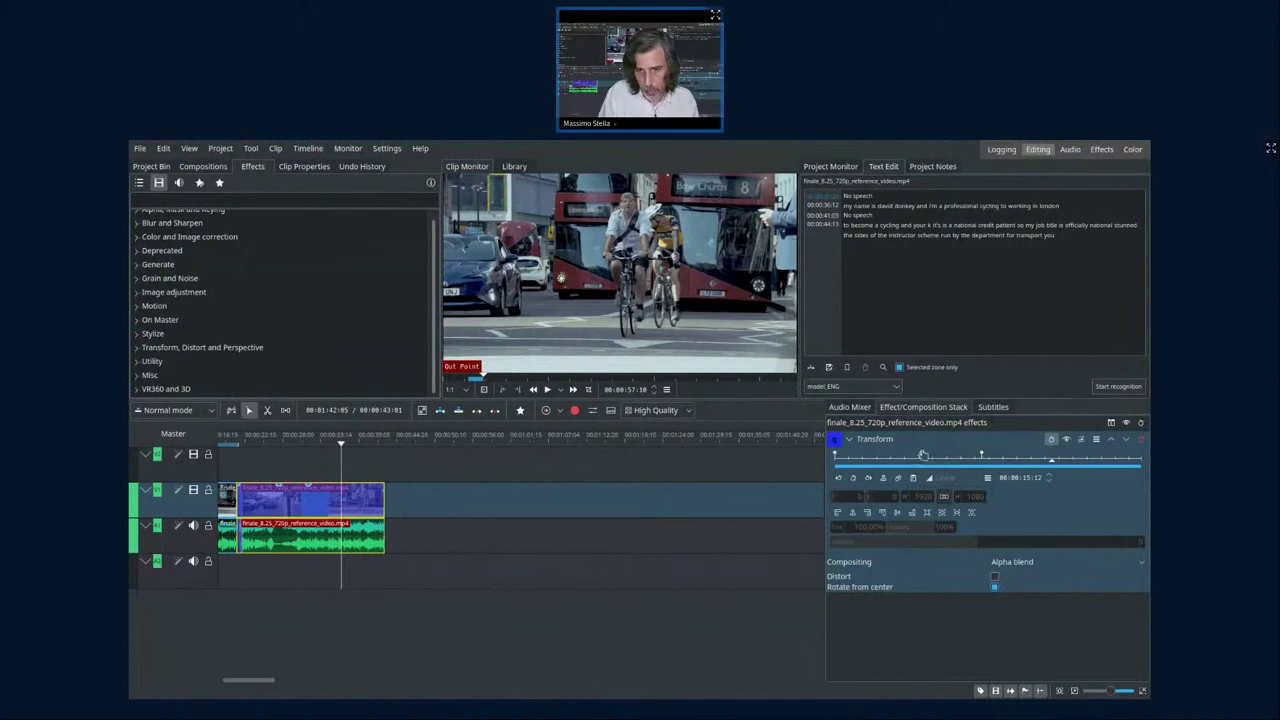
- Select the two middle Transform keyframes and duplicate them with the playhead at about 16 seconds into the clip
{"action": "left_click", "coordinate": [921, 456]}
{"action": "left_click", "coordinate": [980, 457]}
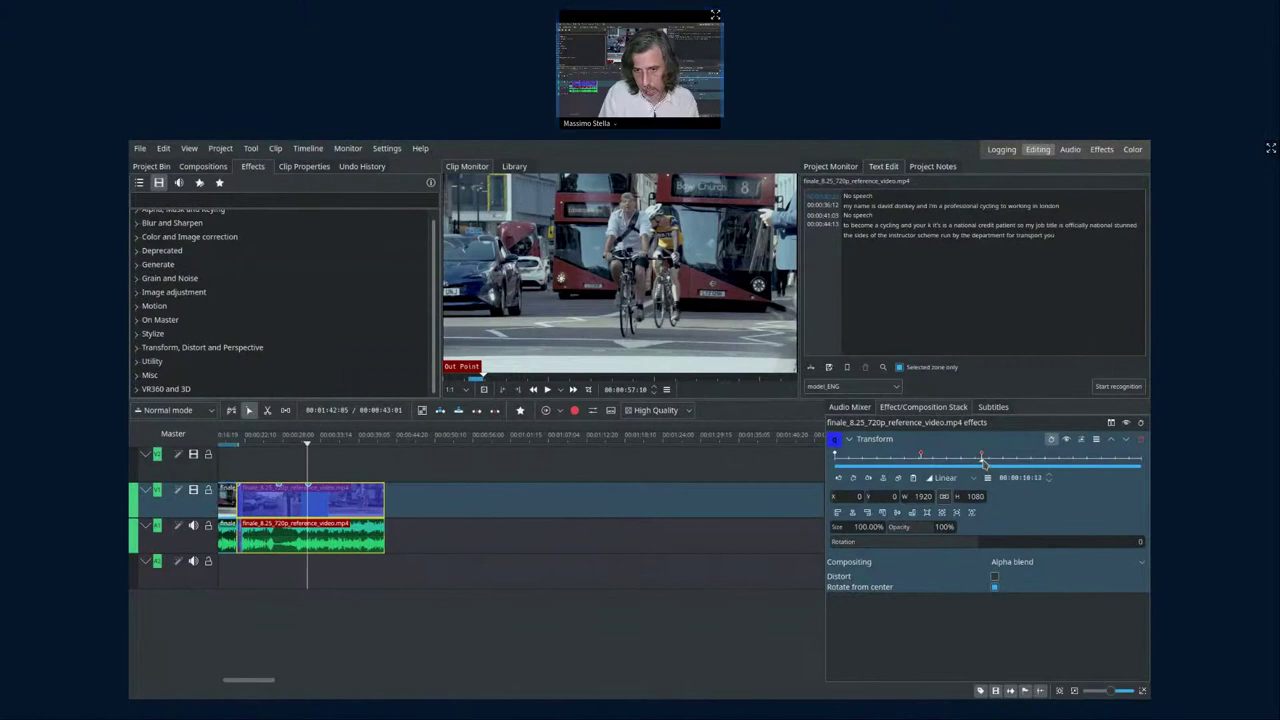
{"action": "left_click", "coordinate": [1062, 463]}
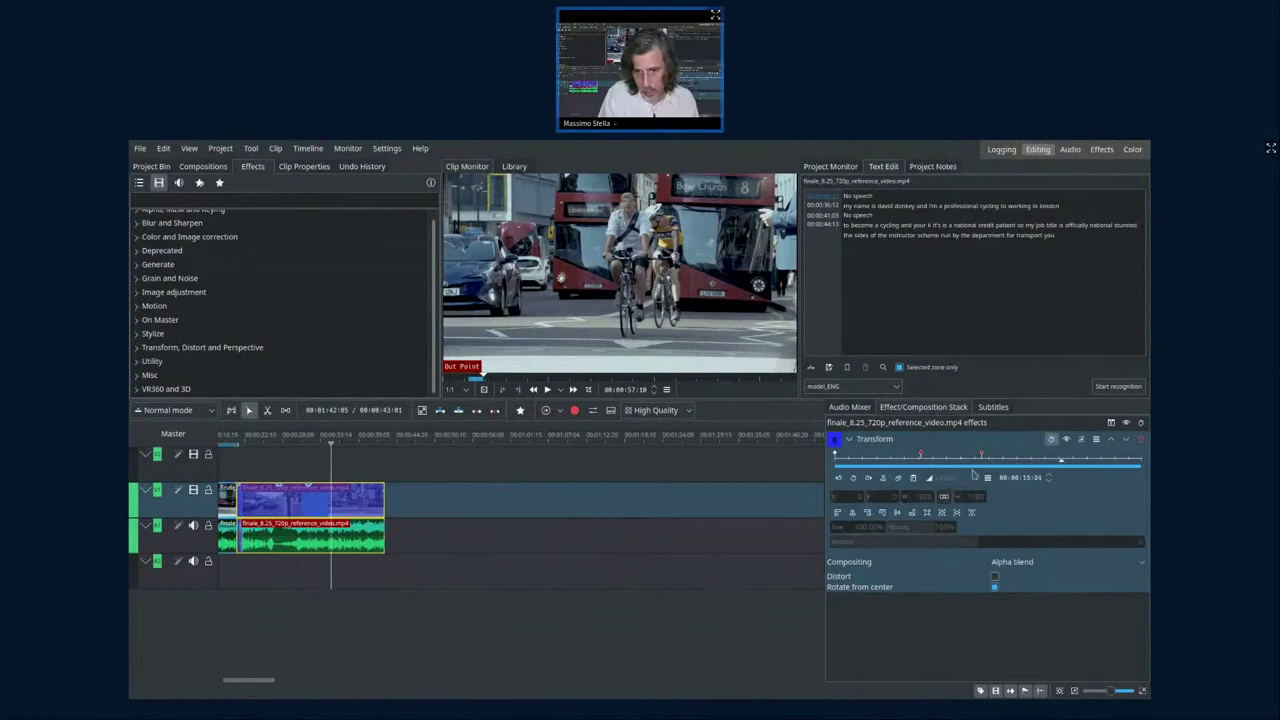
{"action": "left_click", "coordinate": [898, 479]}
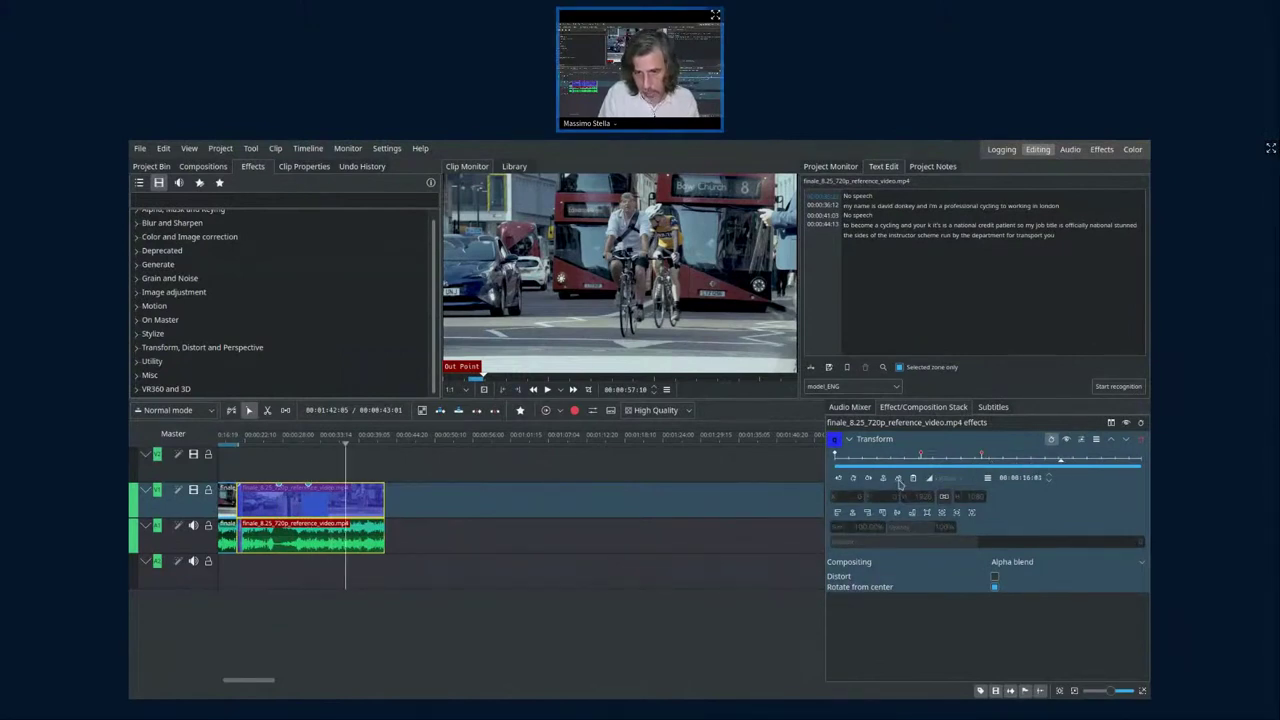
{"action": "left_click", "coordinate": [899, 479]}
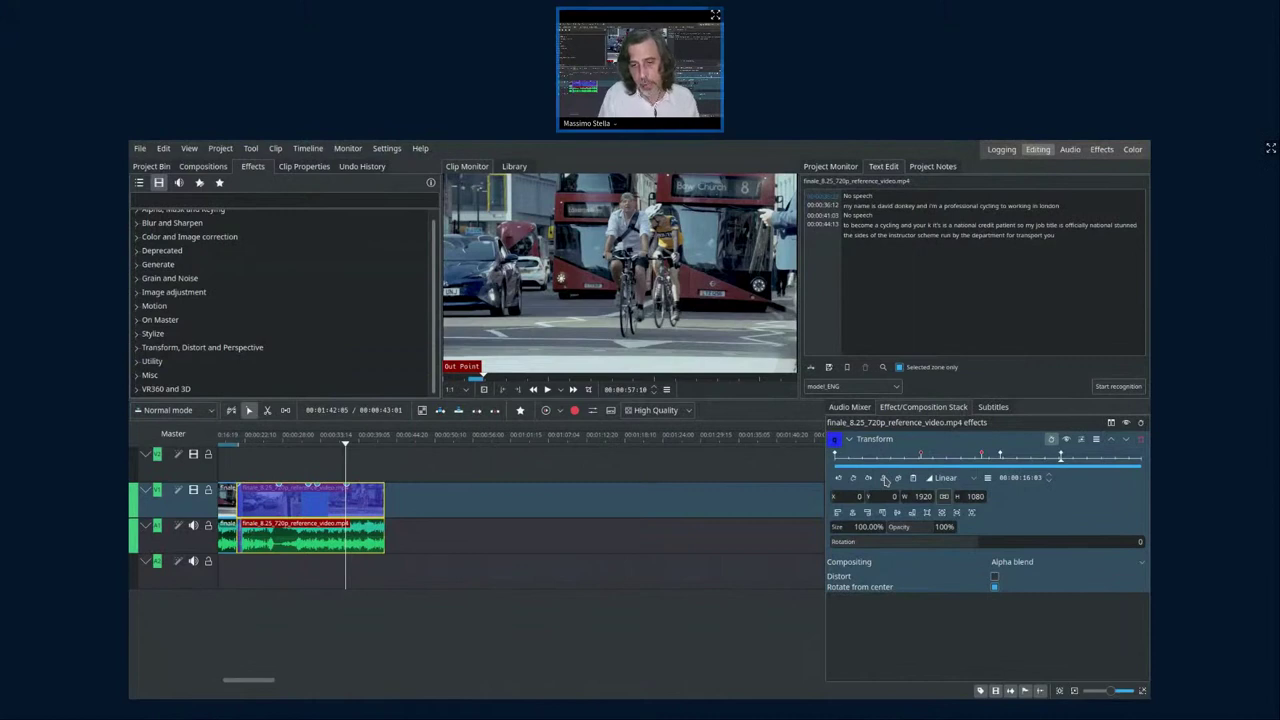
- Add the two duplicated keyframes to the selection, set Opacity to 40%, and use the option that applies values to the selected keyframes
{"action": "left_click", "coordinate": [1002, 456]}
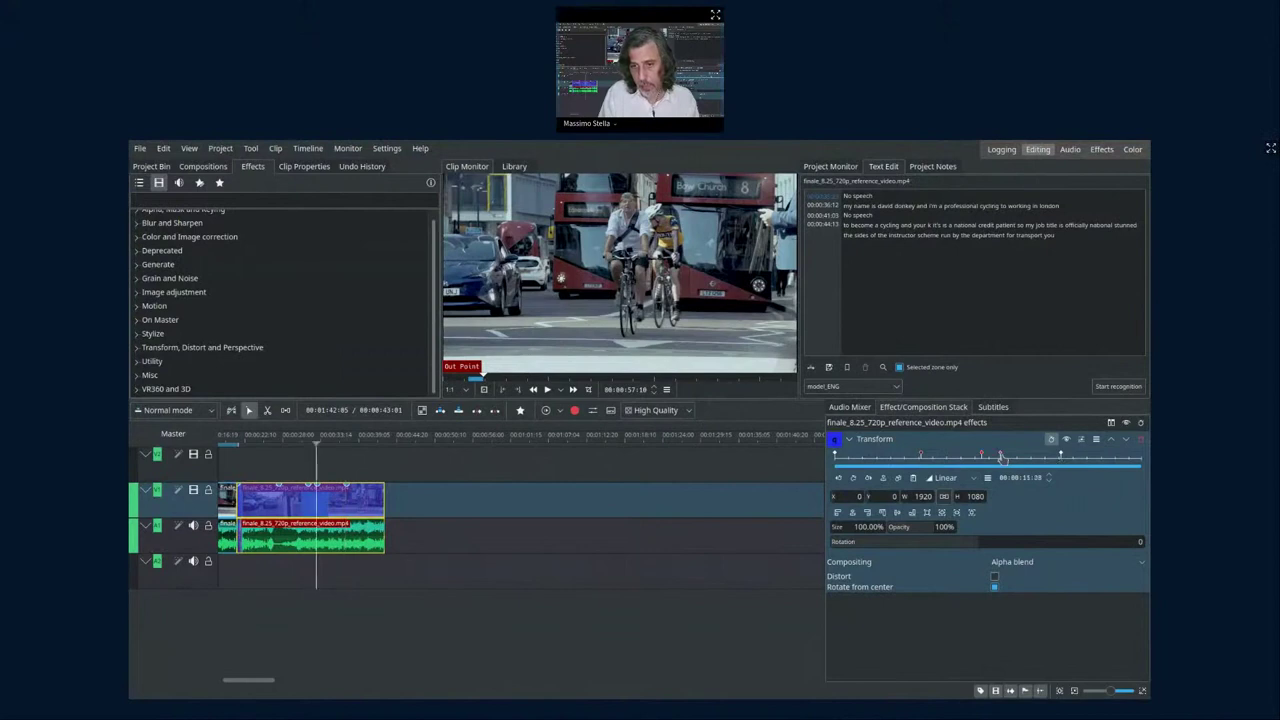
{"action": "left_click", "coordinate": [1061, 456]}
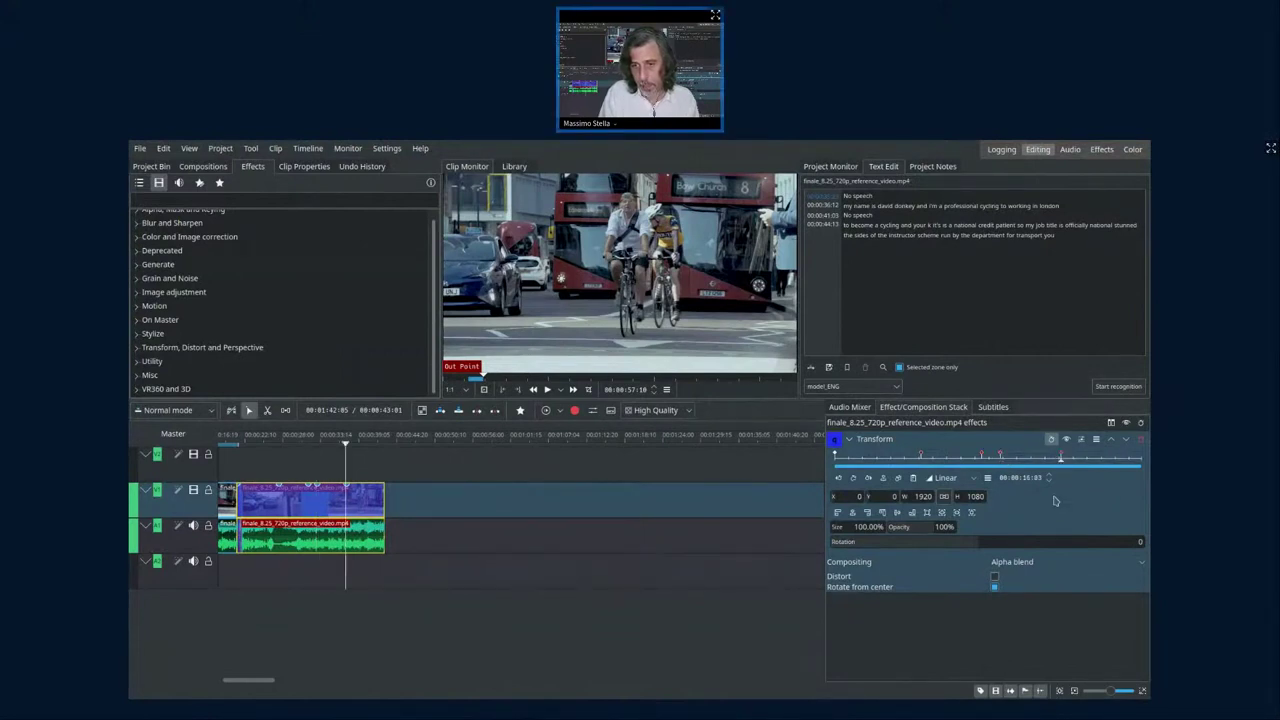
{"action": "left_click_drag", "start_coordinate": [930, 530], "coordinate": [905, 530]}
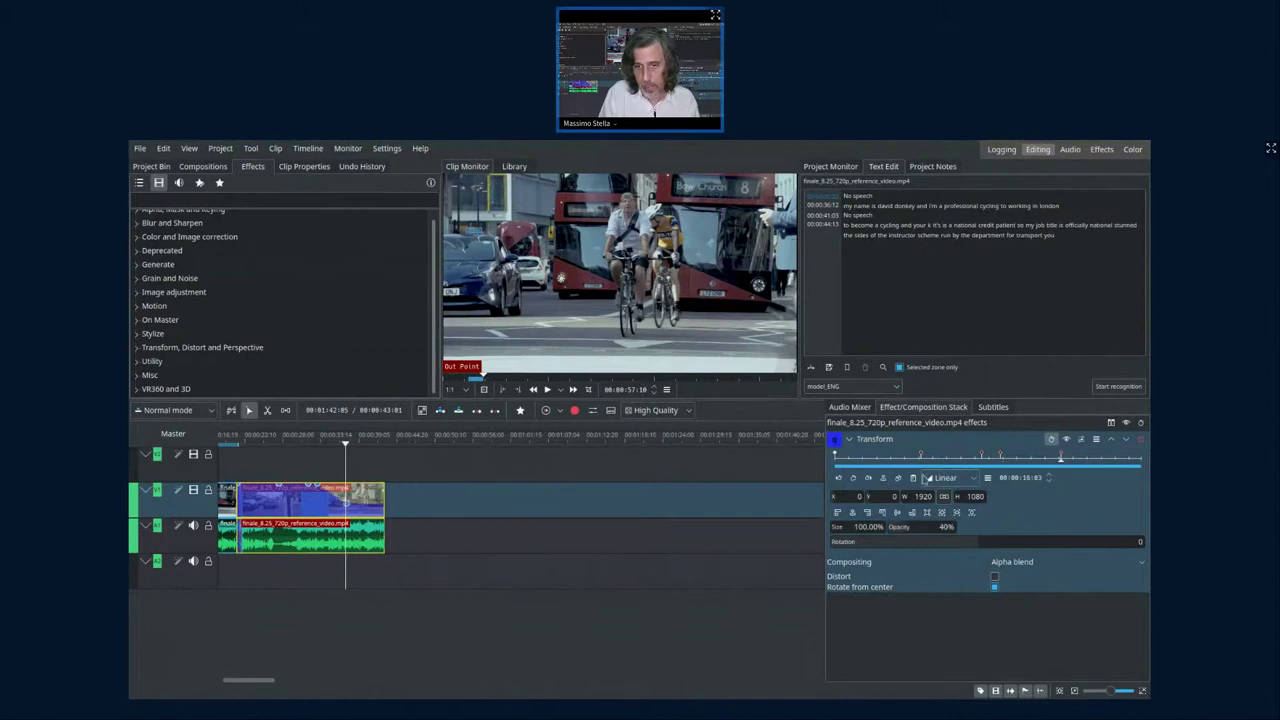
{"action": "left_click", "coordinate": [913, 479]}
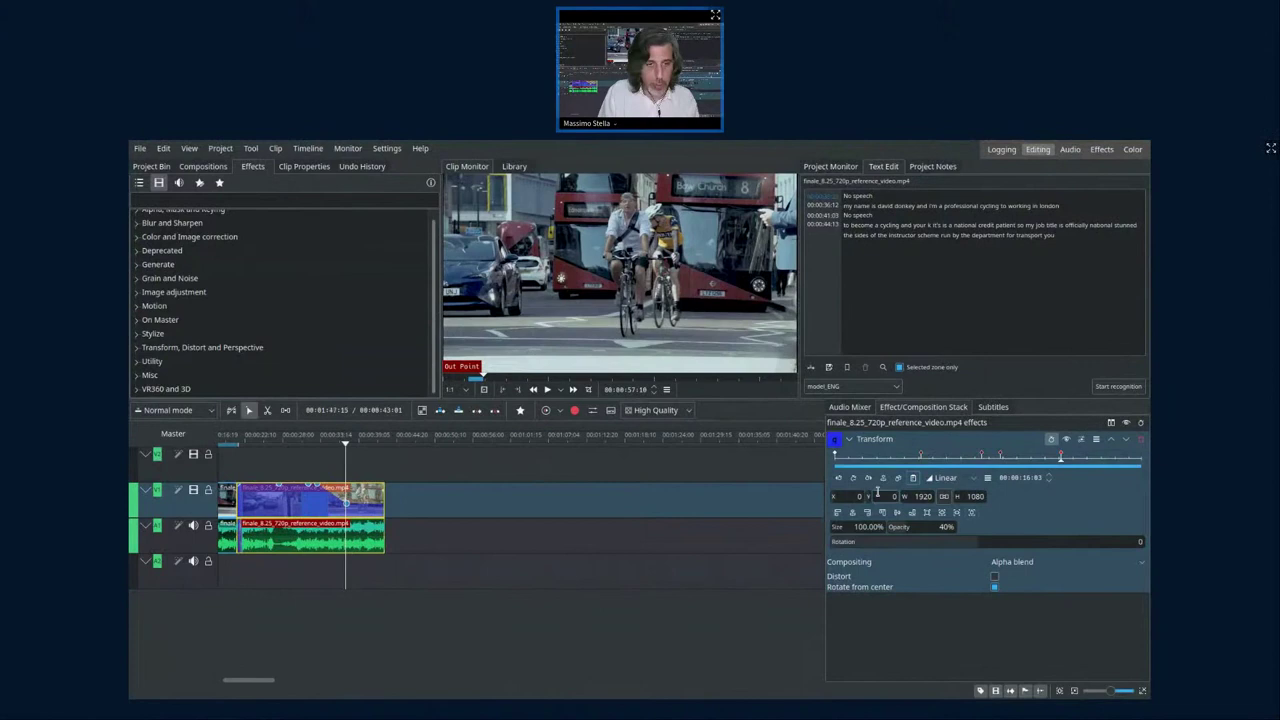
- Delete the Transform effect from the clip, narrow the effect stack and return the playhead to the timeline's start
{"action": "left_click", "coordinate": [1140, 439]}
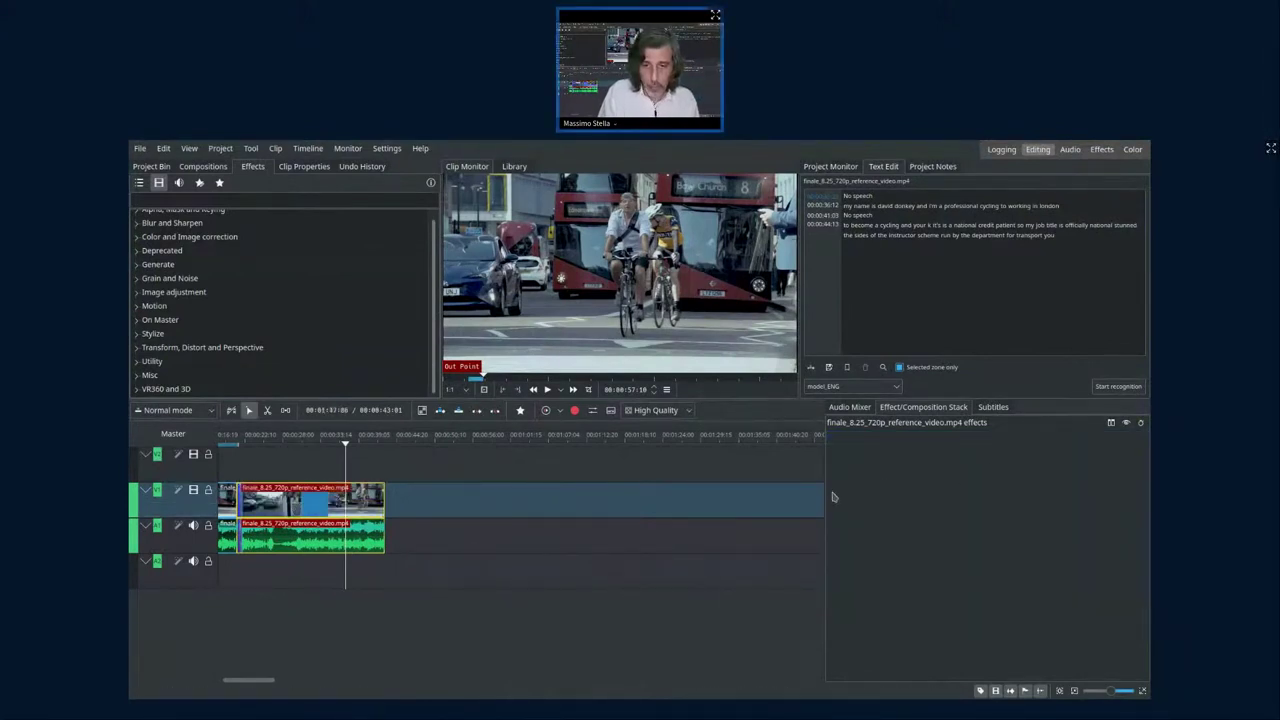
{"action": "left_click_drag", "start_coordinate": [824, 492], "coordinate": [992, 492]}
{"action": "left_click_drag", "start_coordinate": [312, 441], "coordinate": [130, 440]}
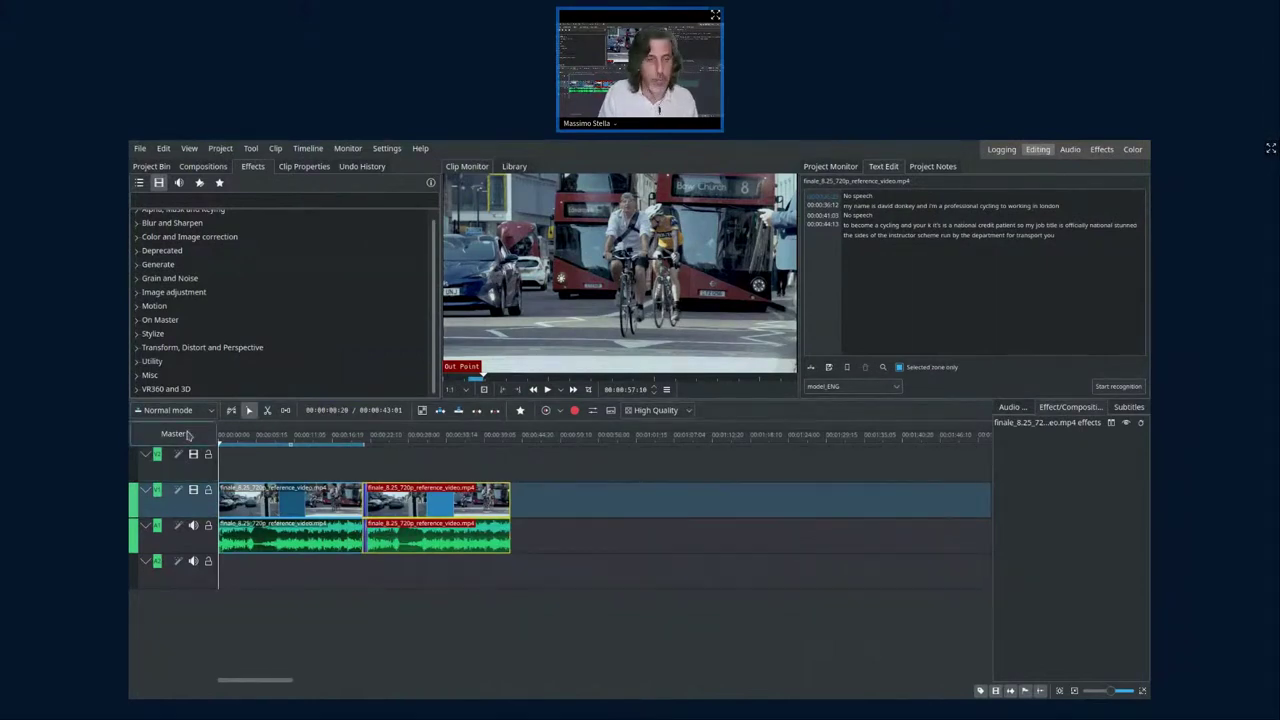
- Search the effects for "sepia" and apply the Sepia effect to the project master
{"action": "left_click", "coordinate": [174, 200]}
{"action": "type", "text": "s"}
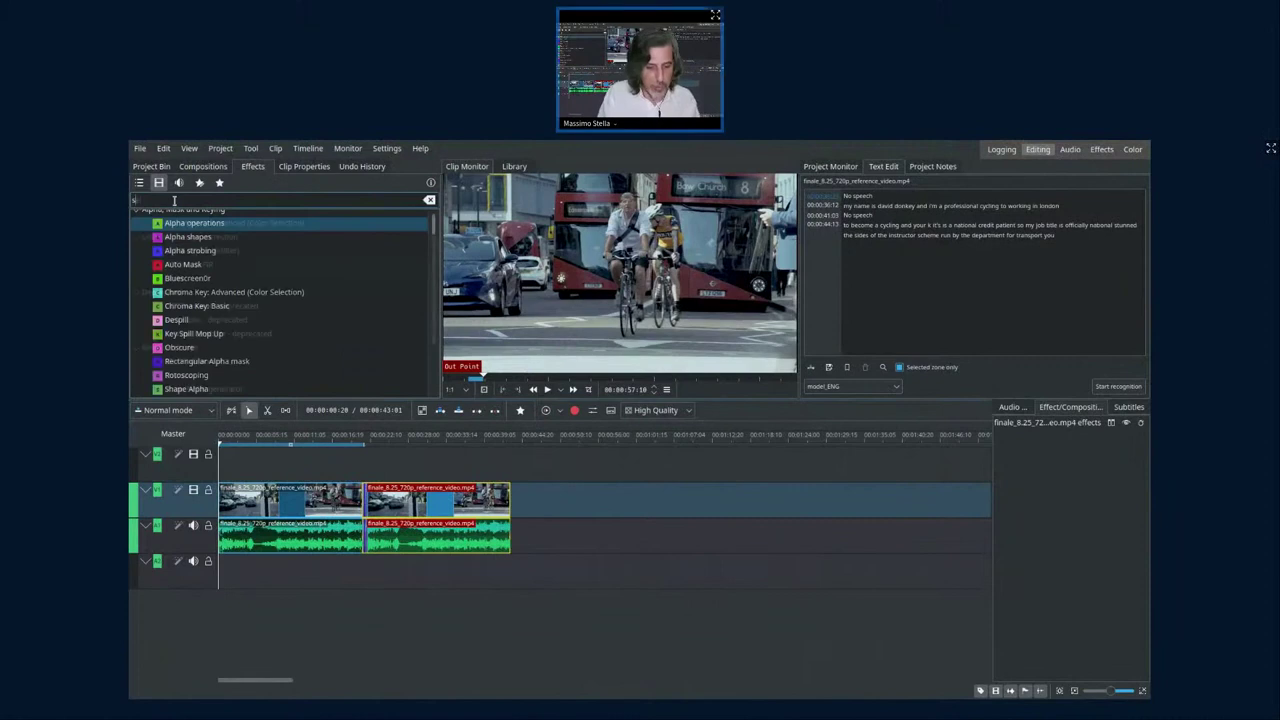
{"action": "type", "text": "epia"}
{"action": "left_click", "coordinate": [161, 231]}
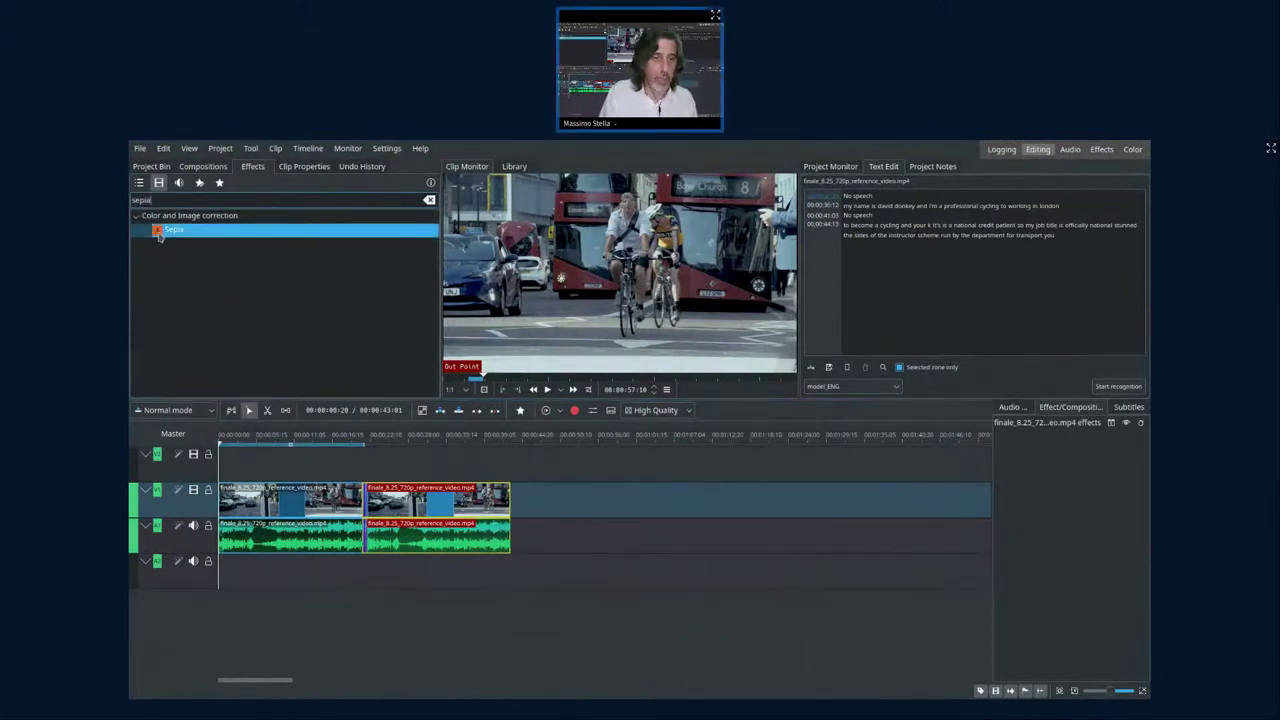
{"action": "left_click", "coordinate": [180, 436]}
{"action": "left_click_drag", "start_coordinate": [163, 231], "coordinate": [1064, 514]}
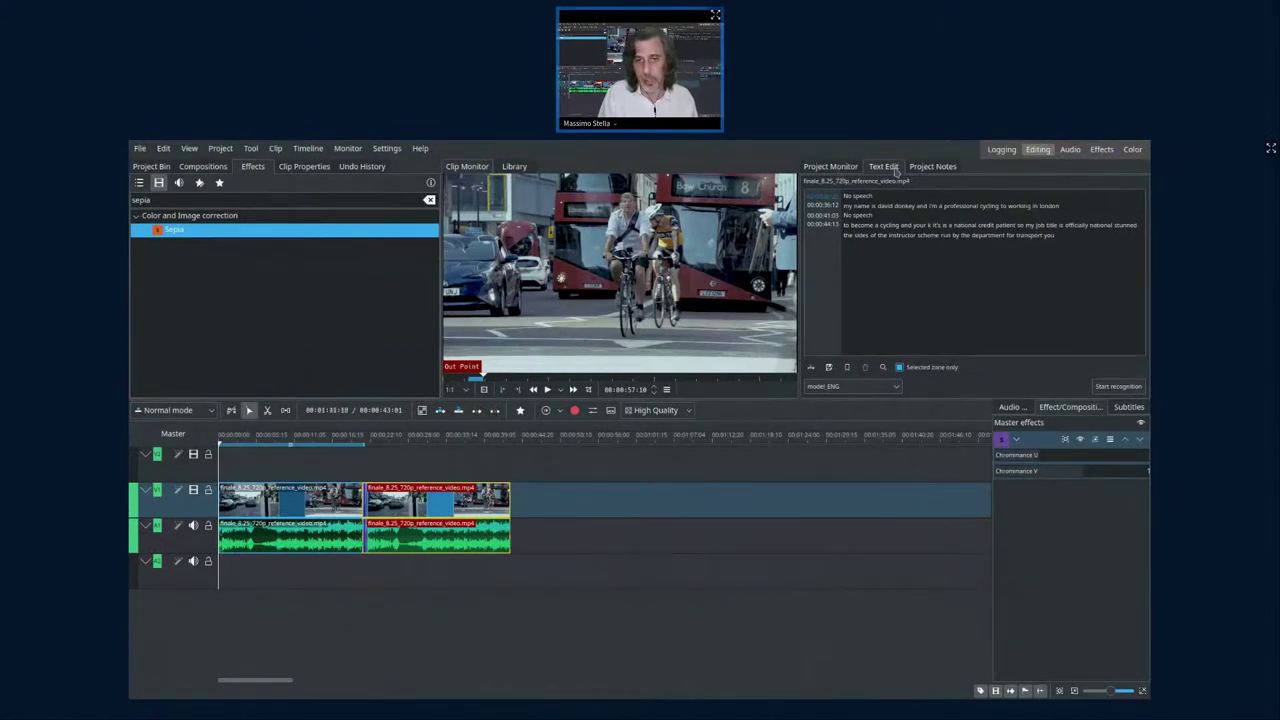
- Preview the master Sepia in the Project Monitor and limit it to an effect zone from 00:00:26:24 to about 34 seconds
{"action": "left_click", "coordinate": [830, 166]}
{"action": "left_click_drag", "start_coordinate": [244, 440], "coordinate": [400, 444]}
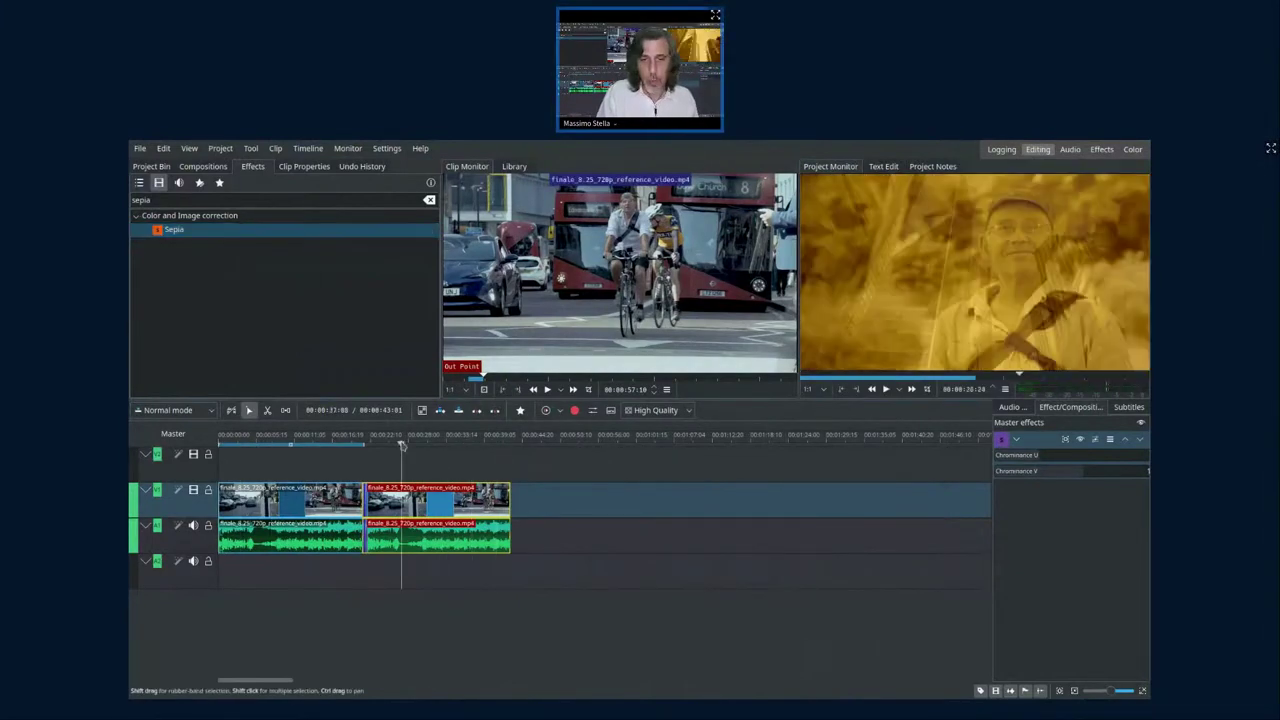
{"action": "left_click", "coordinate": [1065, 442]}
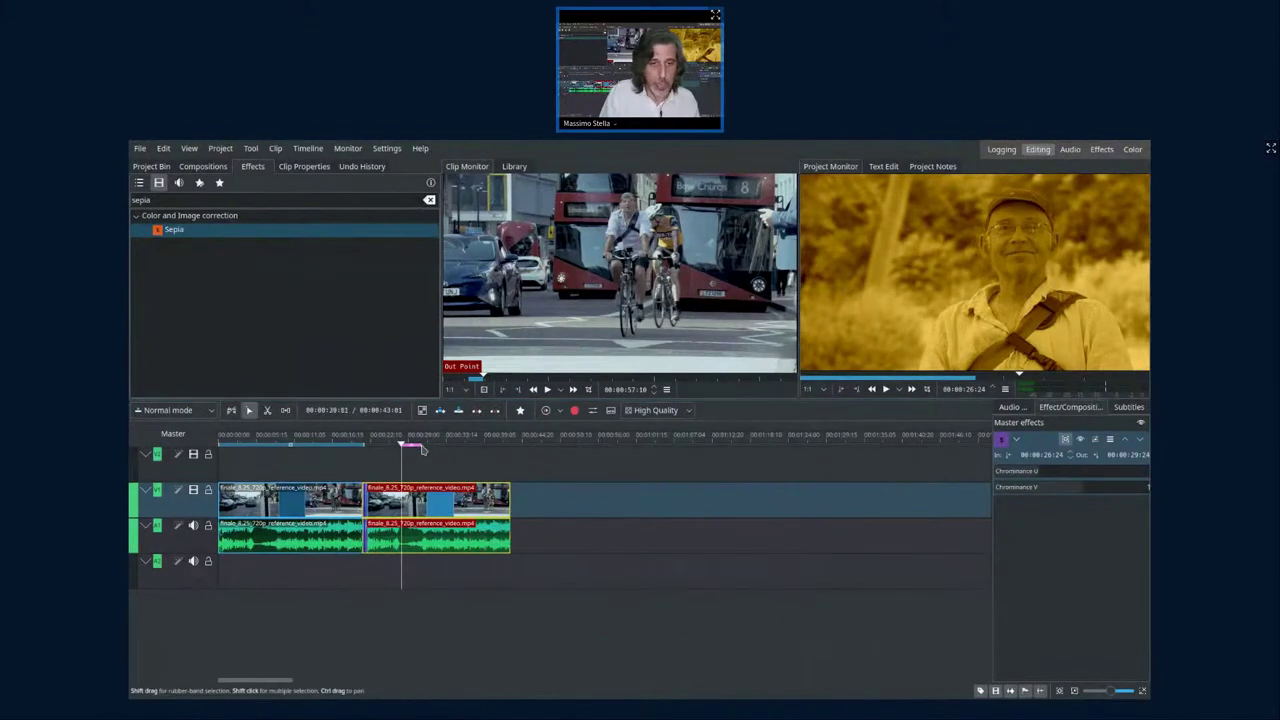
{"action": "left_click_drag", "start_coordinate": [421, 449], "coordinate": [450, 446]}
{"action": "mouse_move", "coordinate": [403, 444]}
{"action": "left_mouse_down"}
{"action": "mouse_move", "coordinate": [374, 444]}
{"action": "mouse_move", "coordinate": [486, 444]}
{"action": "mouse_move", "coordinate": [384, 444]}
{"action": "left_mouse_up"}
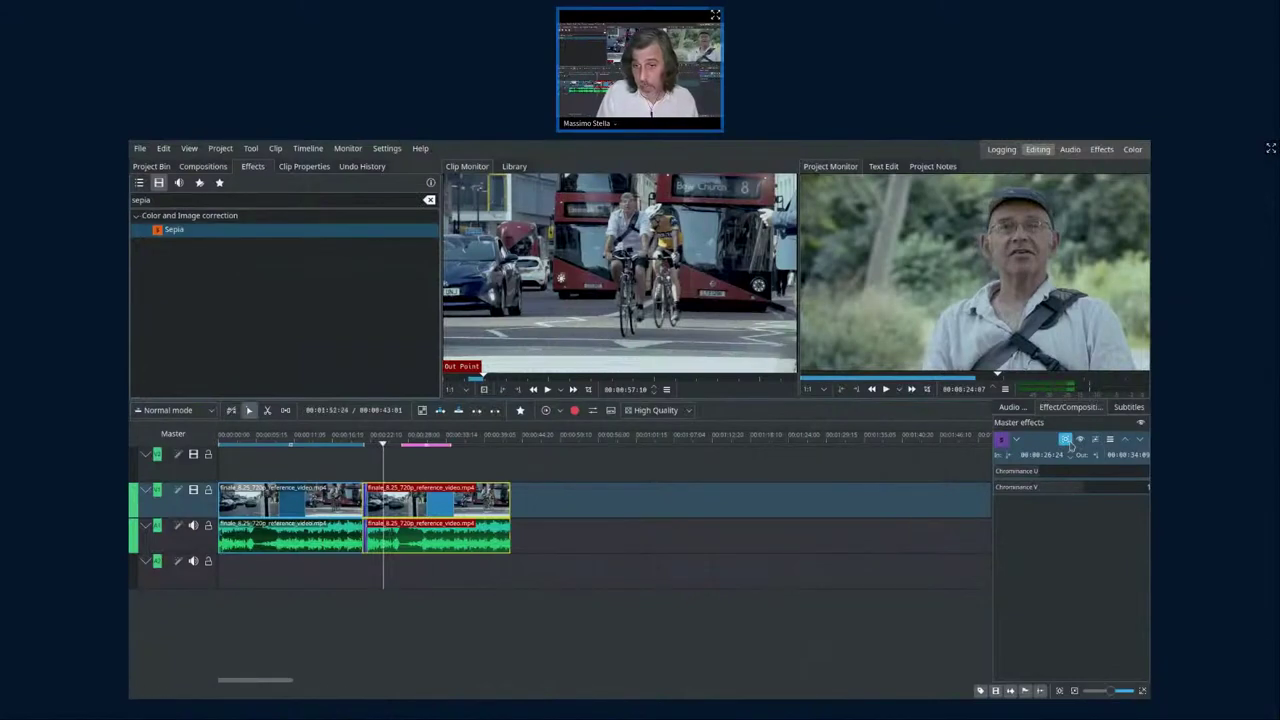
- Widen the effect stack and delete the Sepia effect from the project master
{"action": "left_click", "coordinate": [1000, 472]}
{"action": "key", "text": "Escape"}
{"action": "left_click_drag", "start_coordinate": [990, 470], "coordinate": [882, 470]}
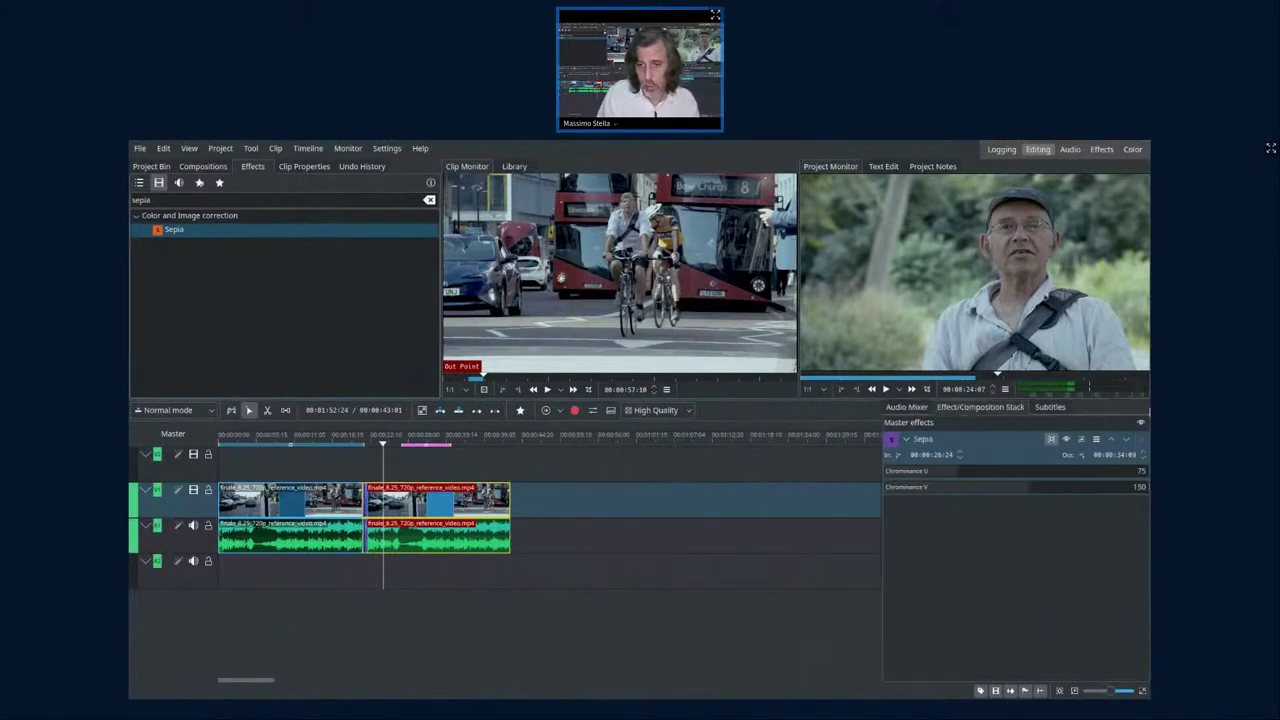
{"action": "left_click", "coordinate": [1141, 441]}
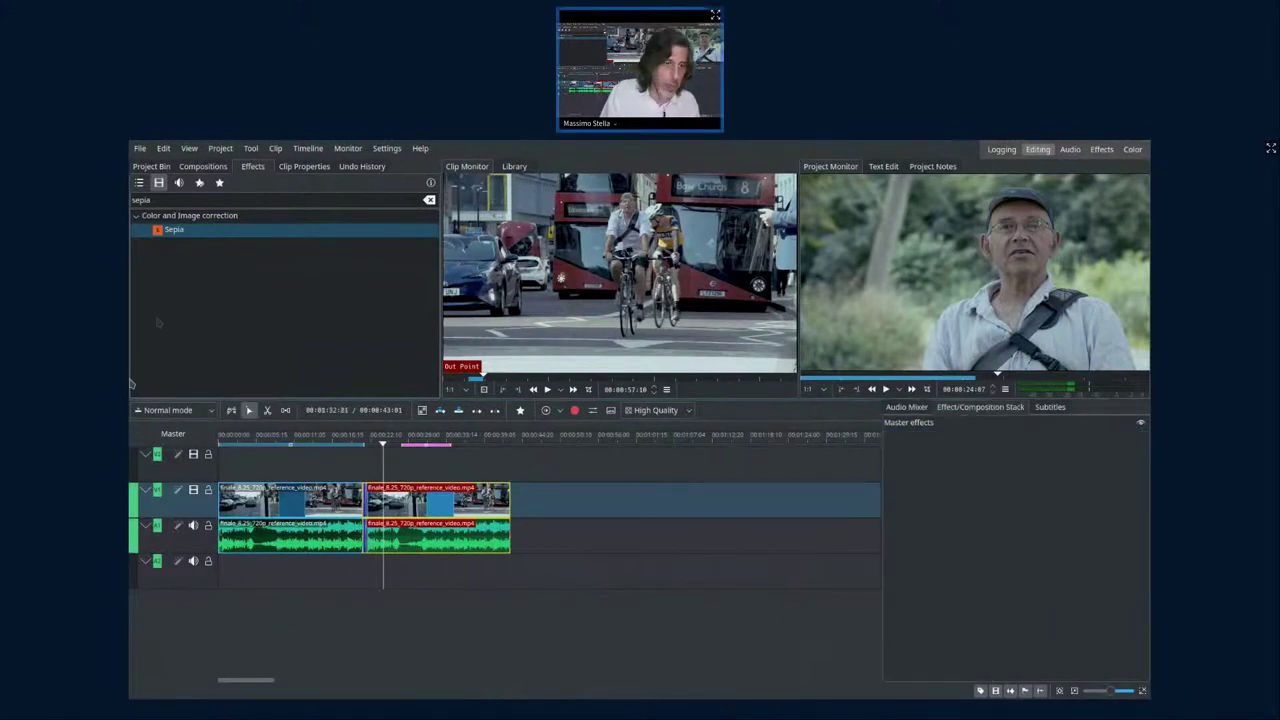
- Apply the Sepia effect to track V1 and switch the track's effects off
{"action": "left_click", "coordinate": [160, 231]}
{"action": "left_click_drag", "start_coordinate": [160, 231], "coordinate": [175, 492]}
{"action": "left_click", "coordinate": [175, 492]}
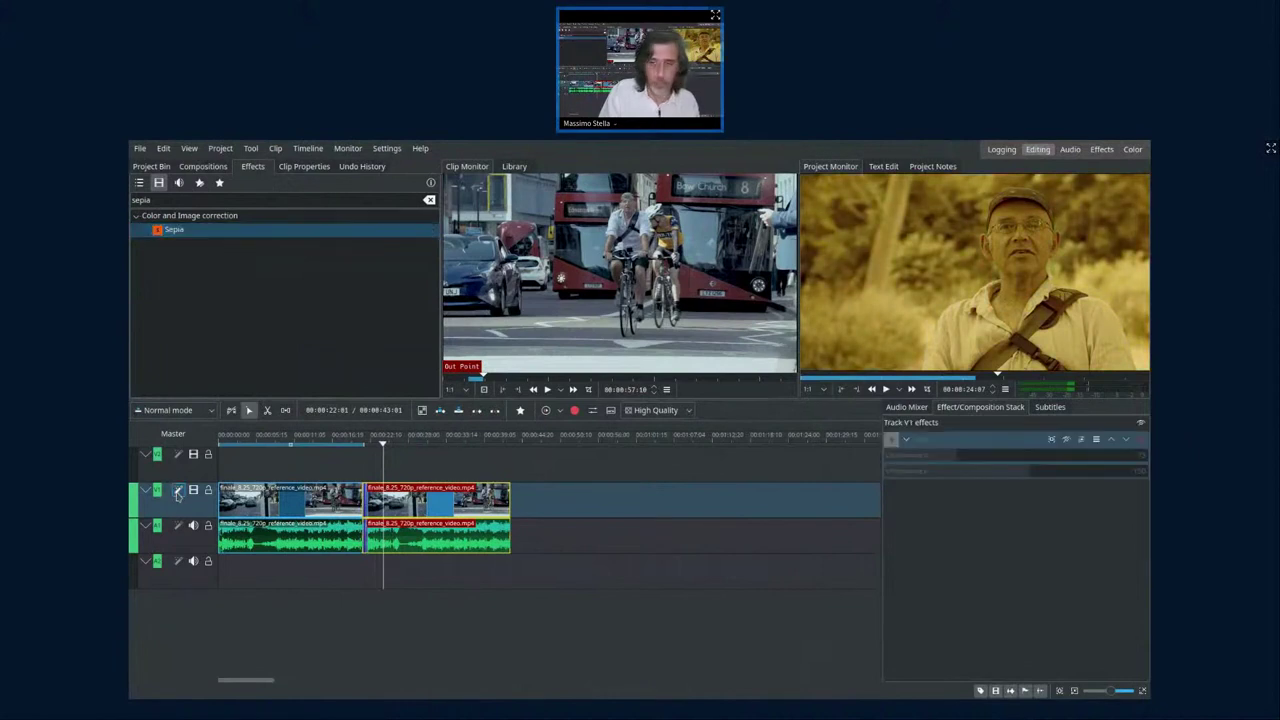
- Enable an effect zone for track V1's Sepia and set it from about 18.5 to 27 seconds
{"action": "left_click", "coordinate": [1051, 440]}
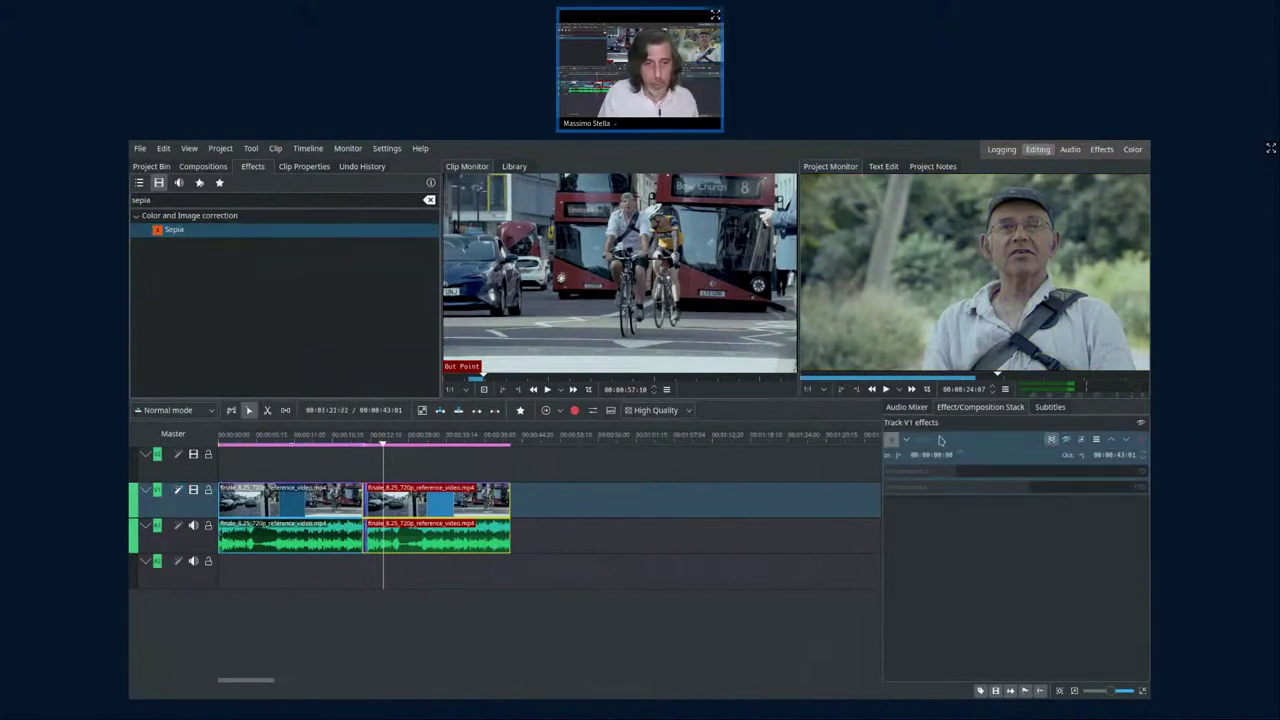
{"action": "left_click_drag", "start_coordinate": [510, 441], "coordinate": [403, 441]}
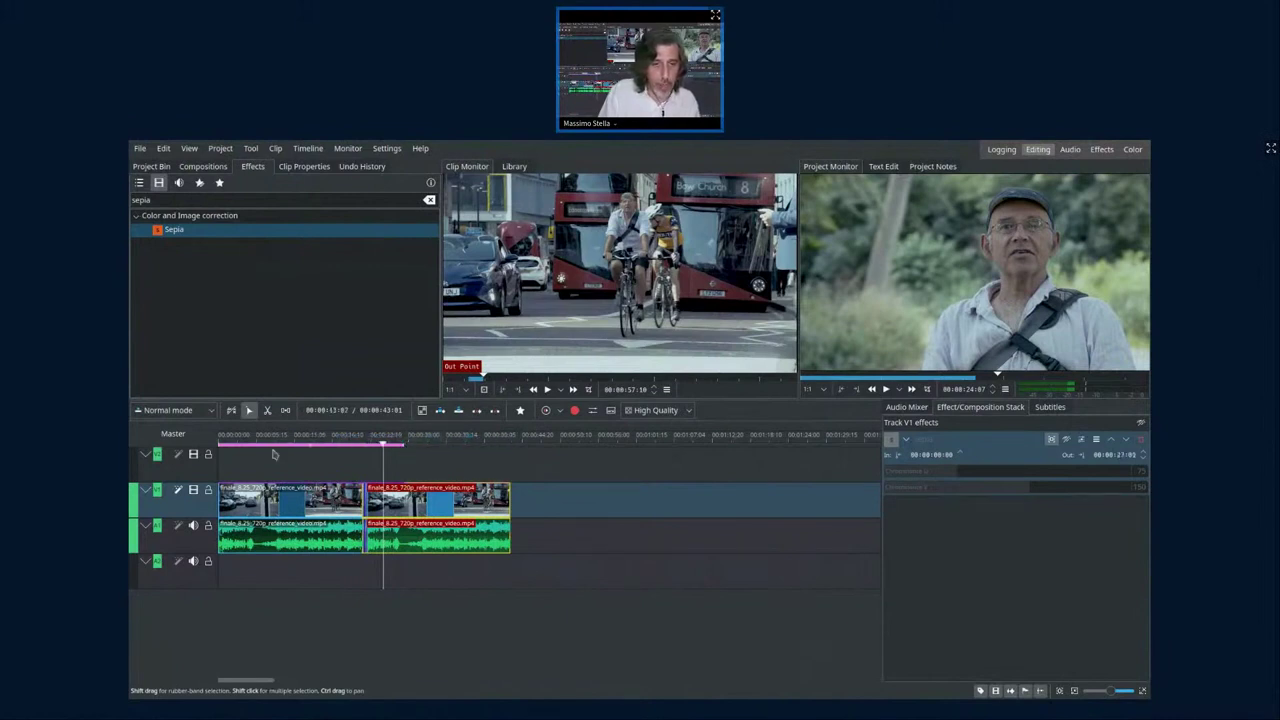
{"action": "left_click_drag", "start_coordinate": [222, 441], "coordinate": [364, 453]}
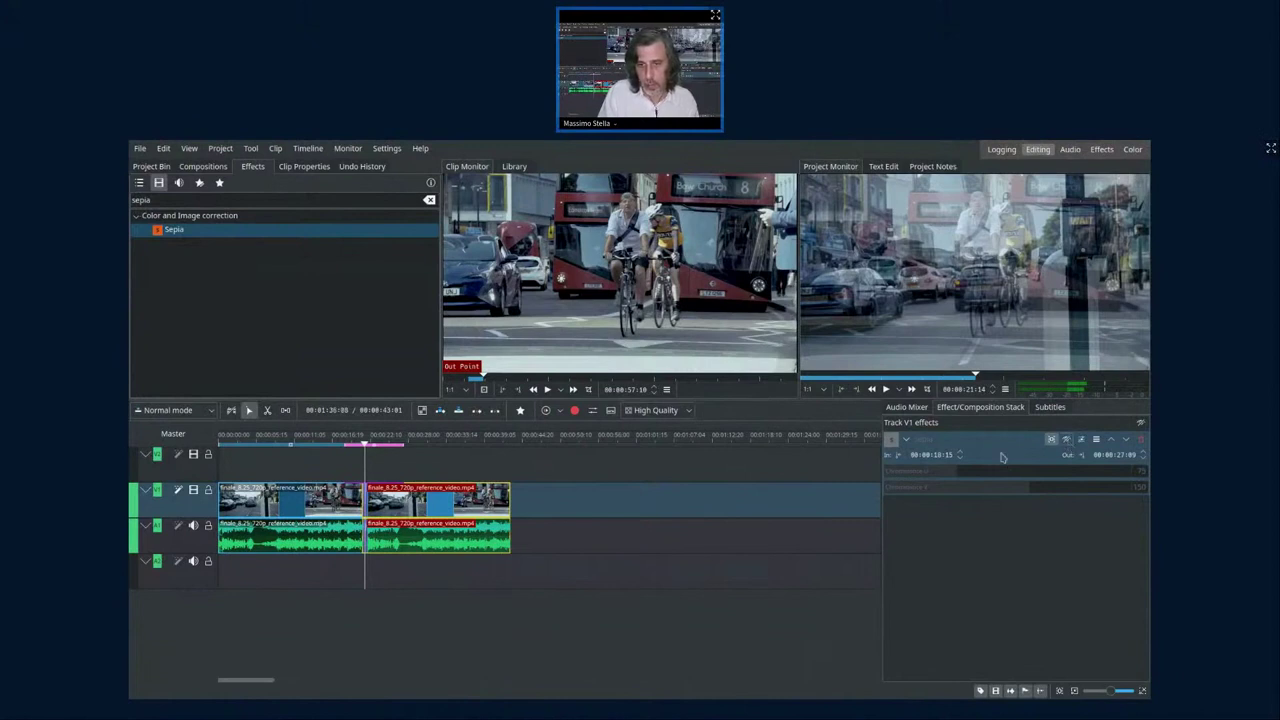
- Turn track V1's effects back on and scrub the timeline through and past the Sepia zone to check it
{"action": "left_click", "coordinate": [178, 490]}
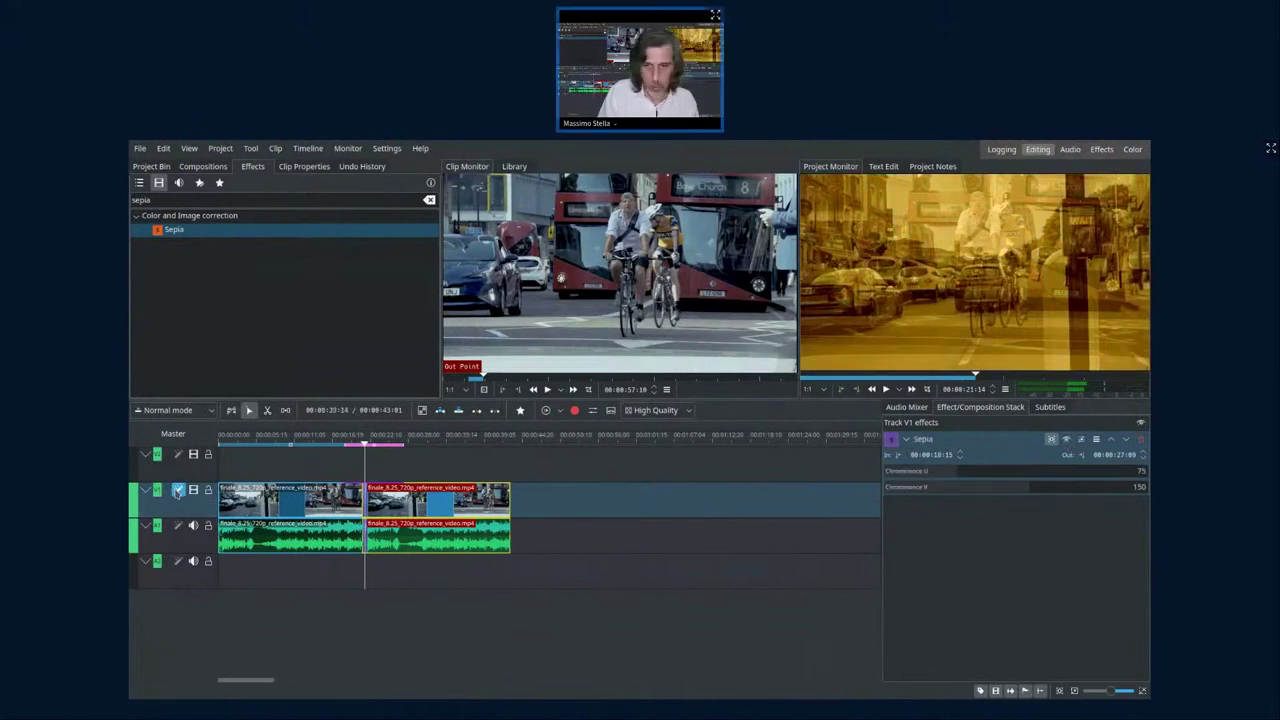
{"action": "mouse_move", "coordinate": [352, 444]}
{"action": "left_mouse_down"}
{"action": "mouse_move", "coordinate": [329, 444]}
{"action": "mouse_move", "coordinate": [371, 444]}
{"action": "left_mouse_up"}
{"action": "left_click_drag", "start_coordinate": [387, 443], "coordinate": [417, 444]}
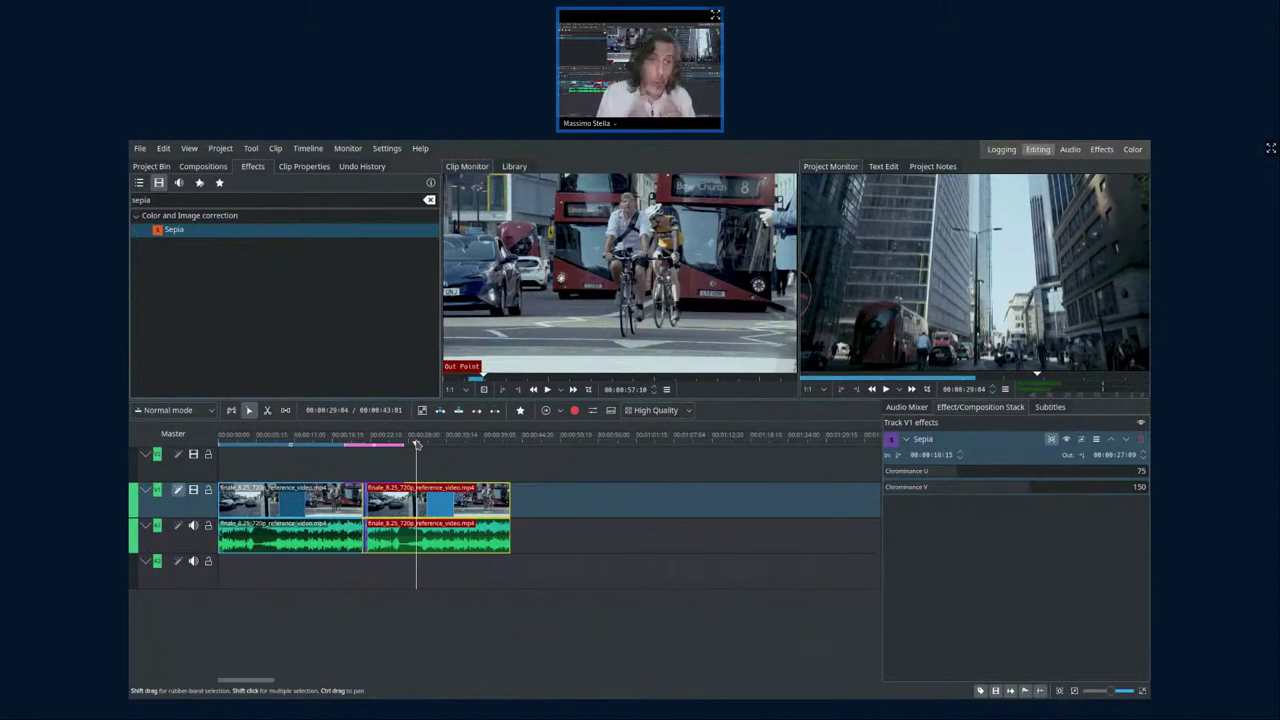
- Show the project bin and select the Text title clip
{"action": "left_click", "coordinate": [262, 347]}
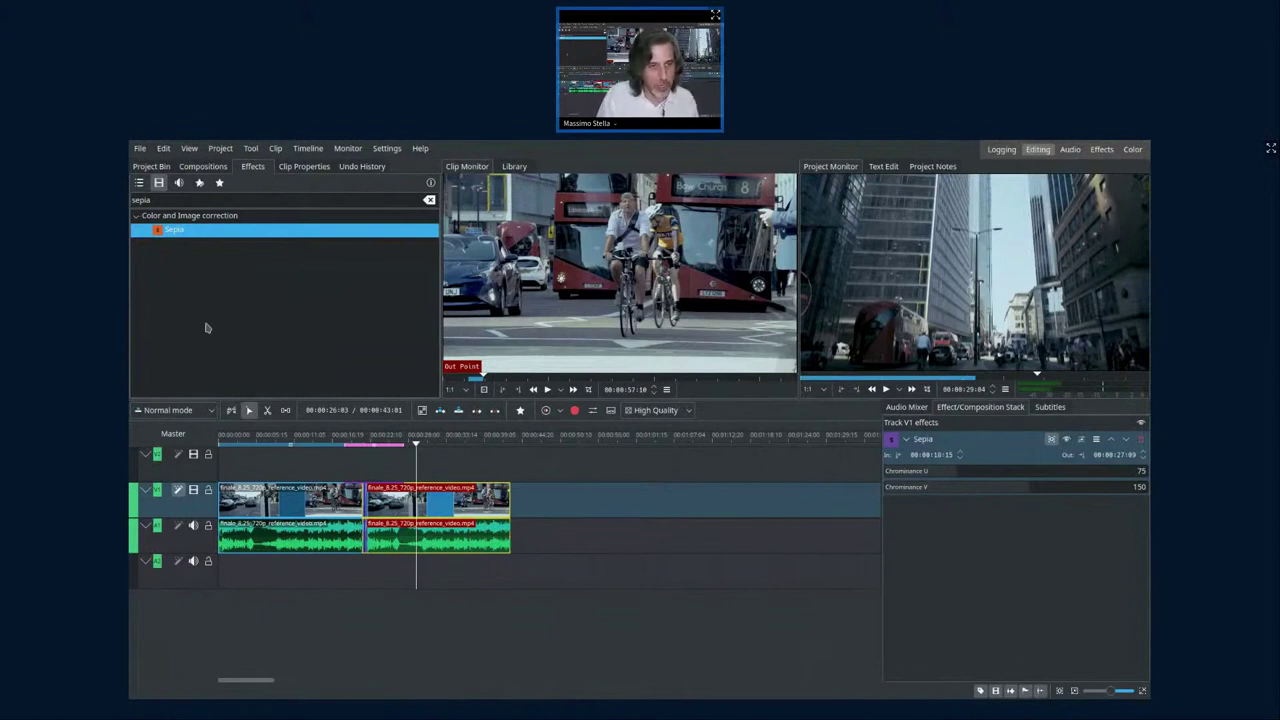
{"action": "left_click", "coordinate": [151, 166]}
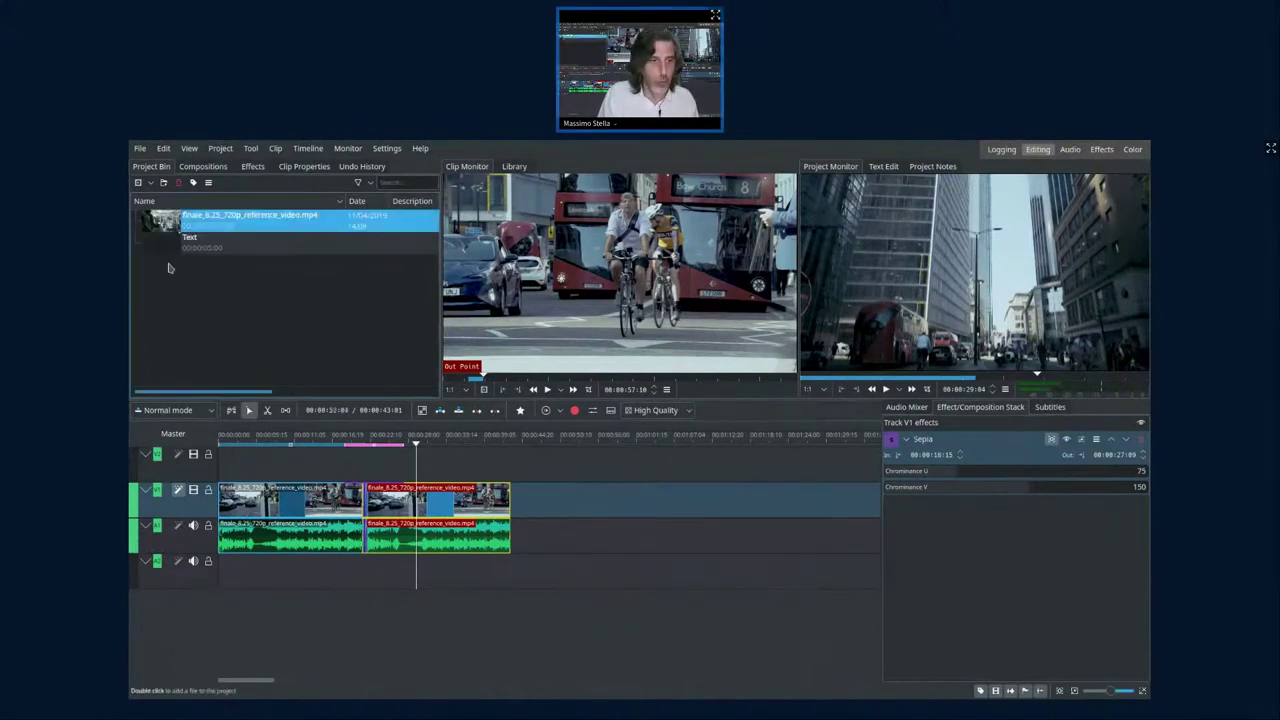
{"action": "left_click", "coordinate": [165, 242]}
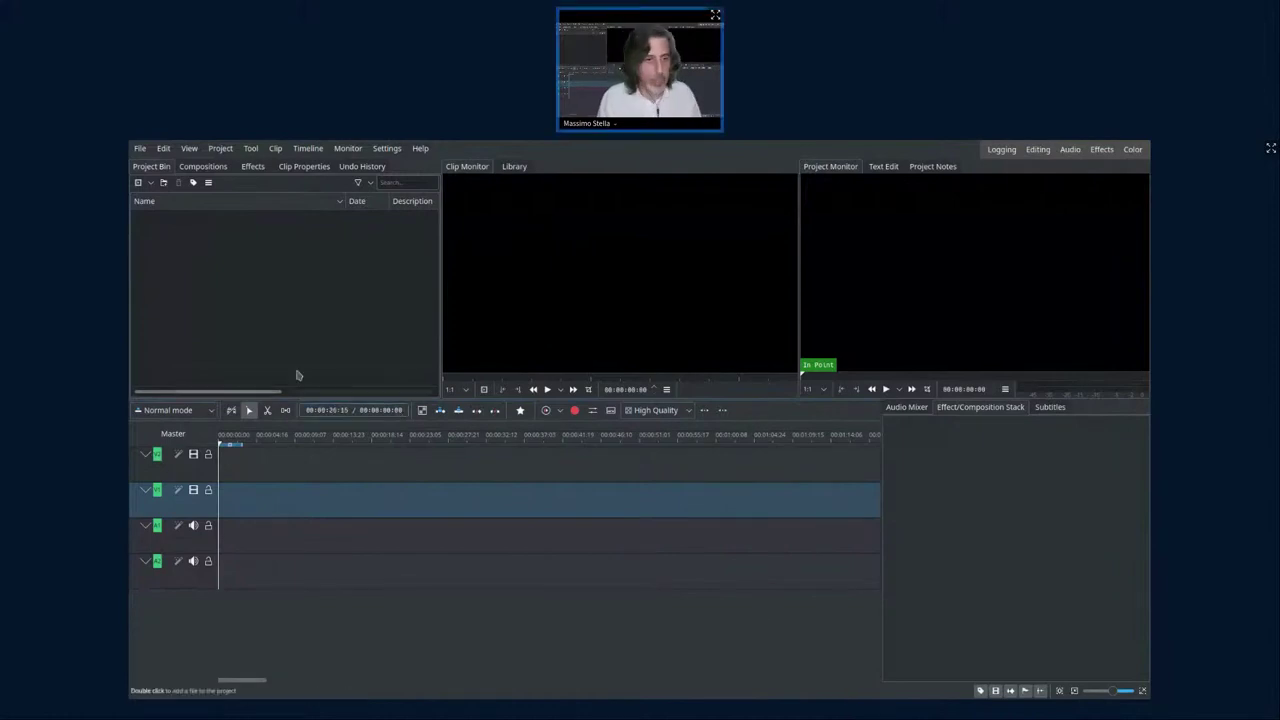
- Switch to the Logging layout and browse the DATA drive to the inner Black friday folder of video clips
{"action": "left_click", "coordinate": [1002, 150]}
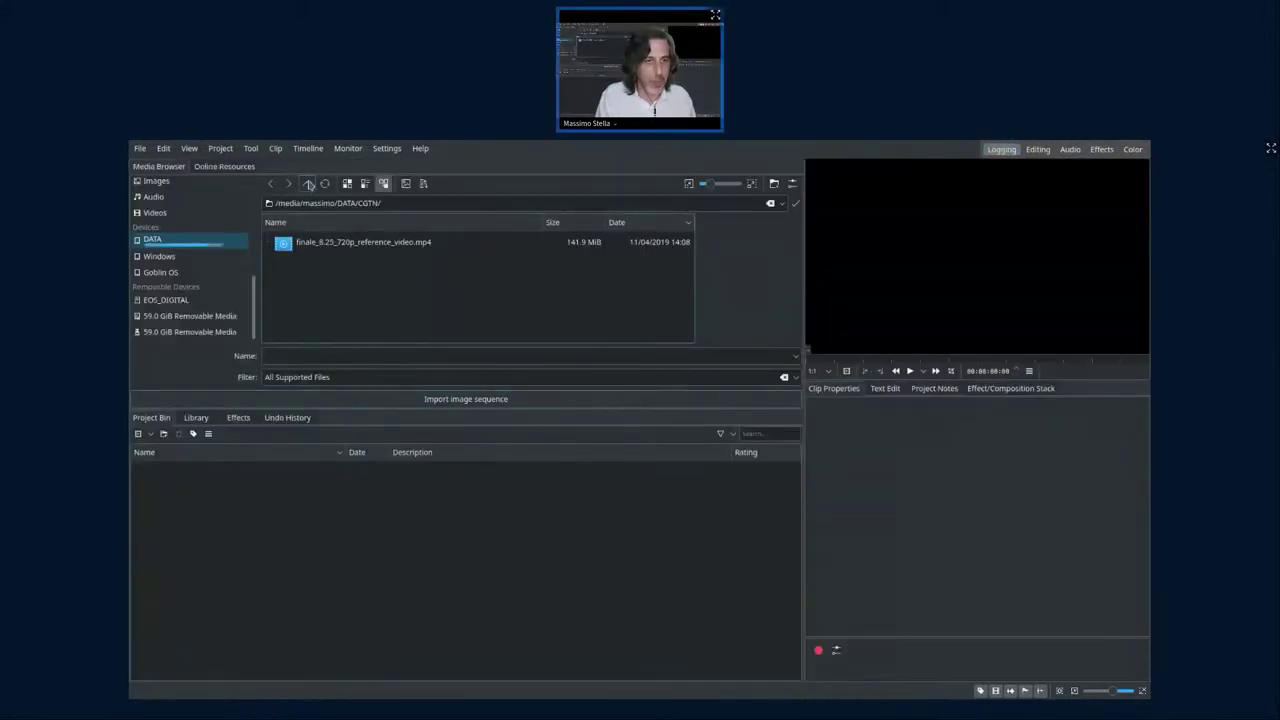
{"action": "left_click", "coordinate": [309, 184]}
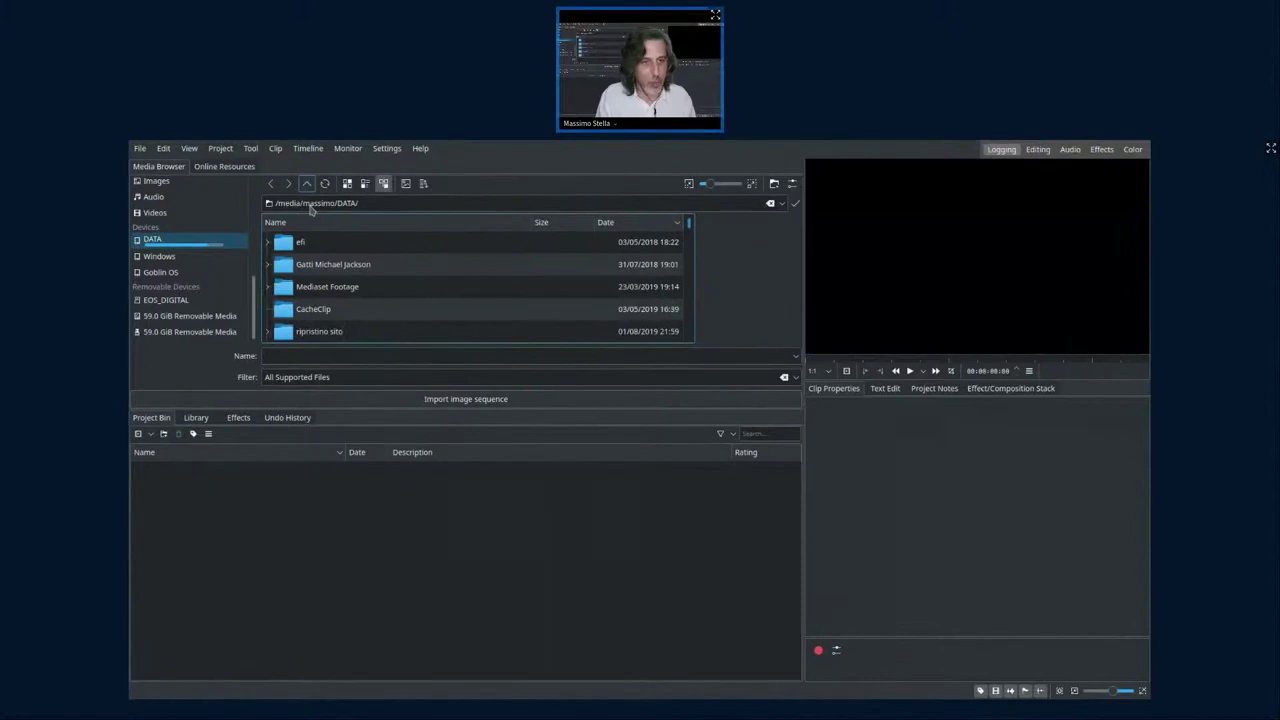
{"action": "scroll", "coordinate": [370, 290], "scroll_direction": "down", "scroll_amount": 2}
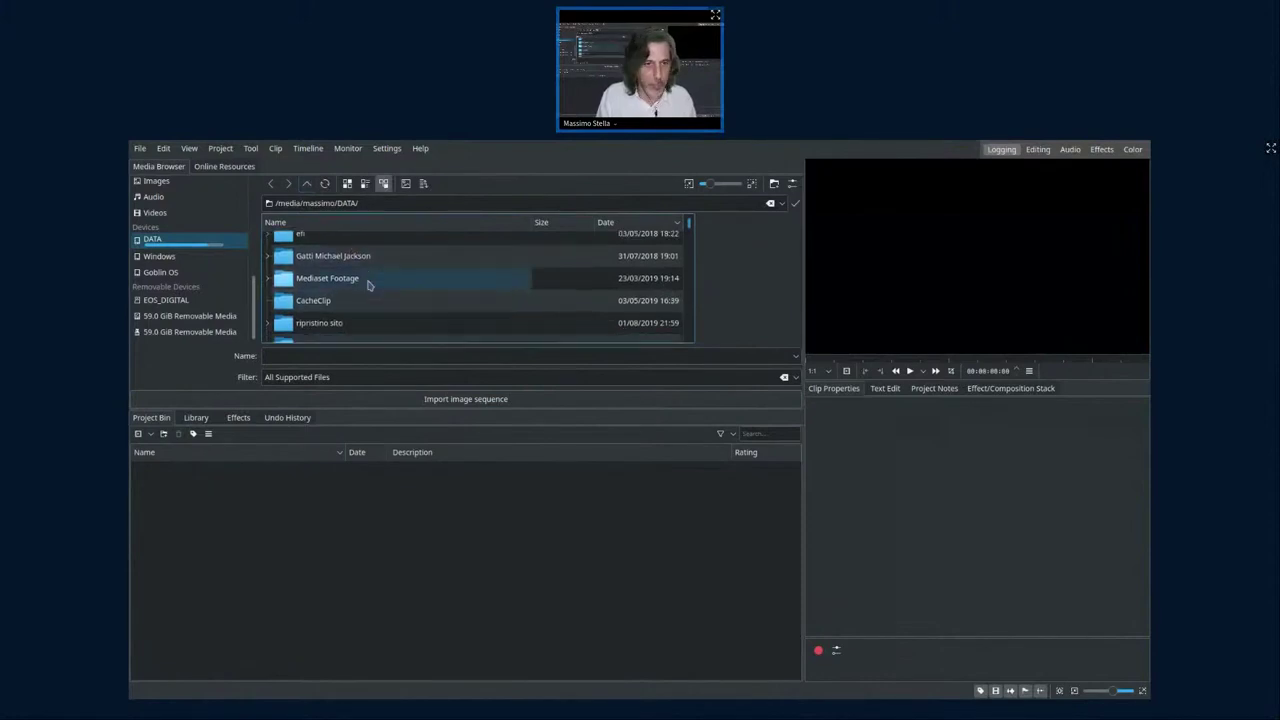
{"action": "scroll", "coordinate": [365, 310], "scroll_direction": "down", "scroll_amount": 2}
{"action": "scroll", "coordinate": [365, 313], "scroll_direction": "down", "scroll_amount": 3}
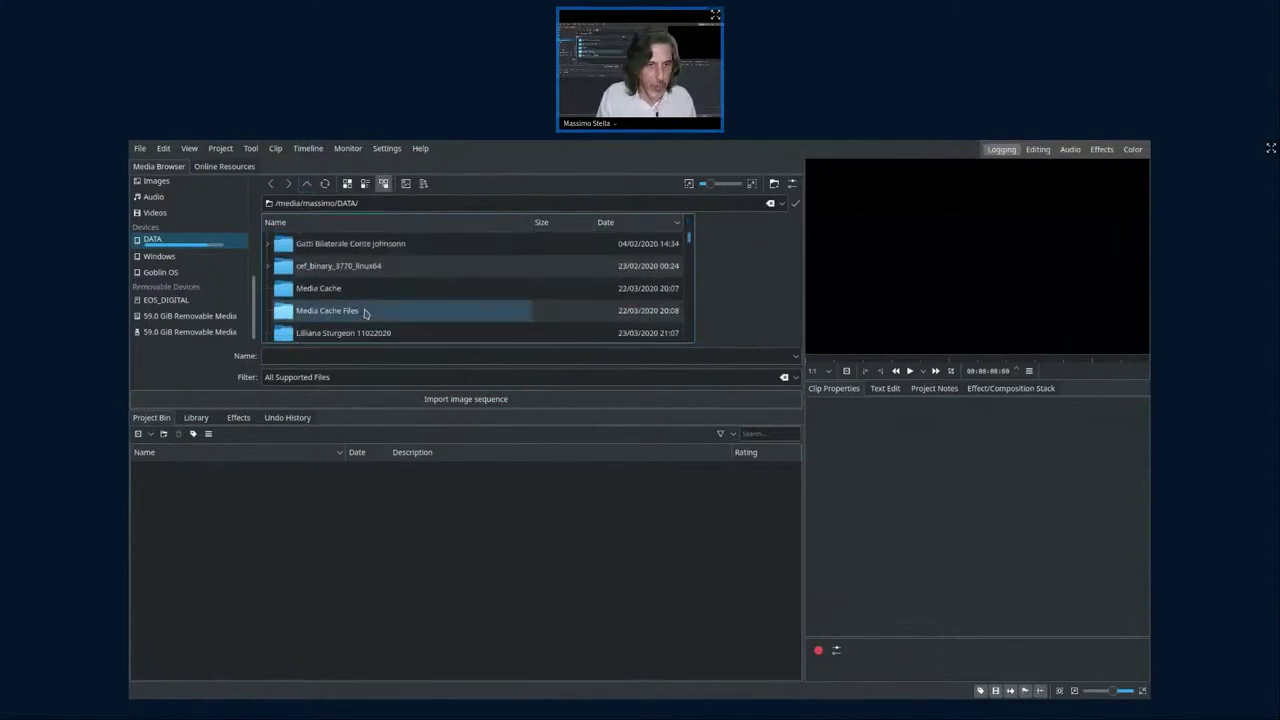
{"action": "scroll", "coordinate": [365, 313], "scroll_direction": "up", "scroll_amount": 5}
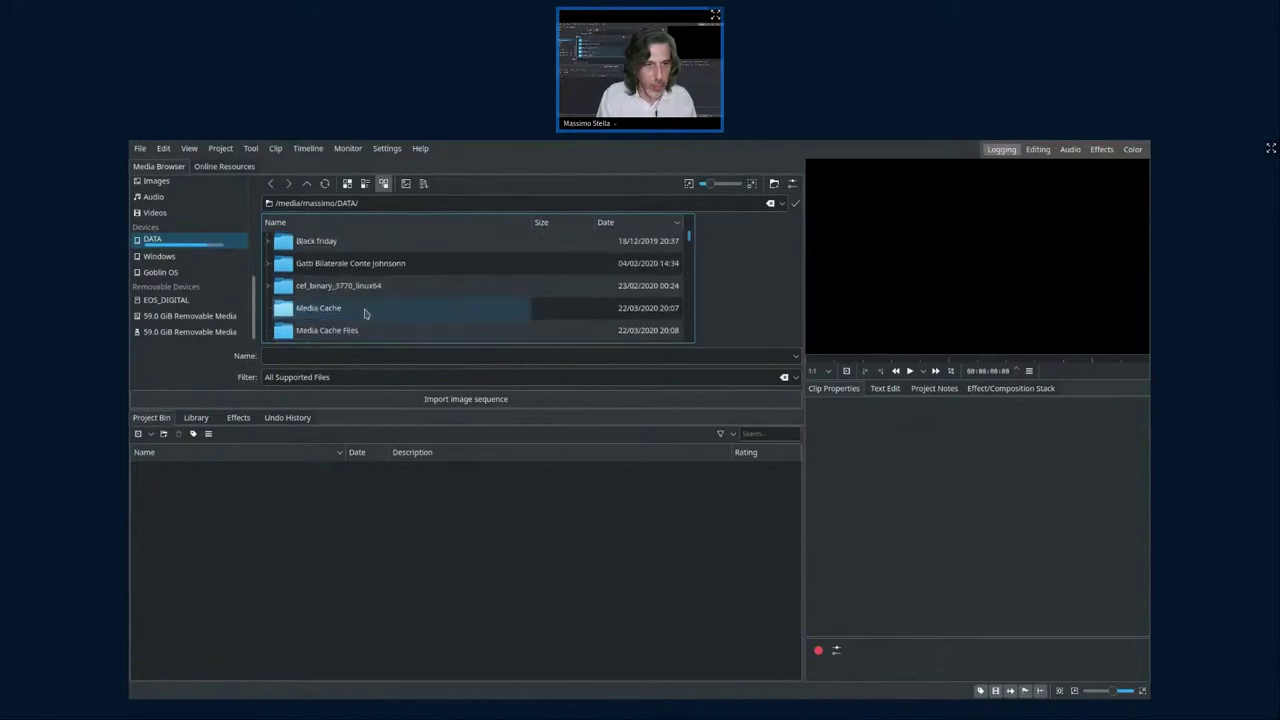
{"action": "double_click", "coordinate": [316, 277]}
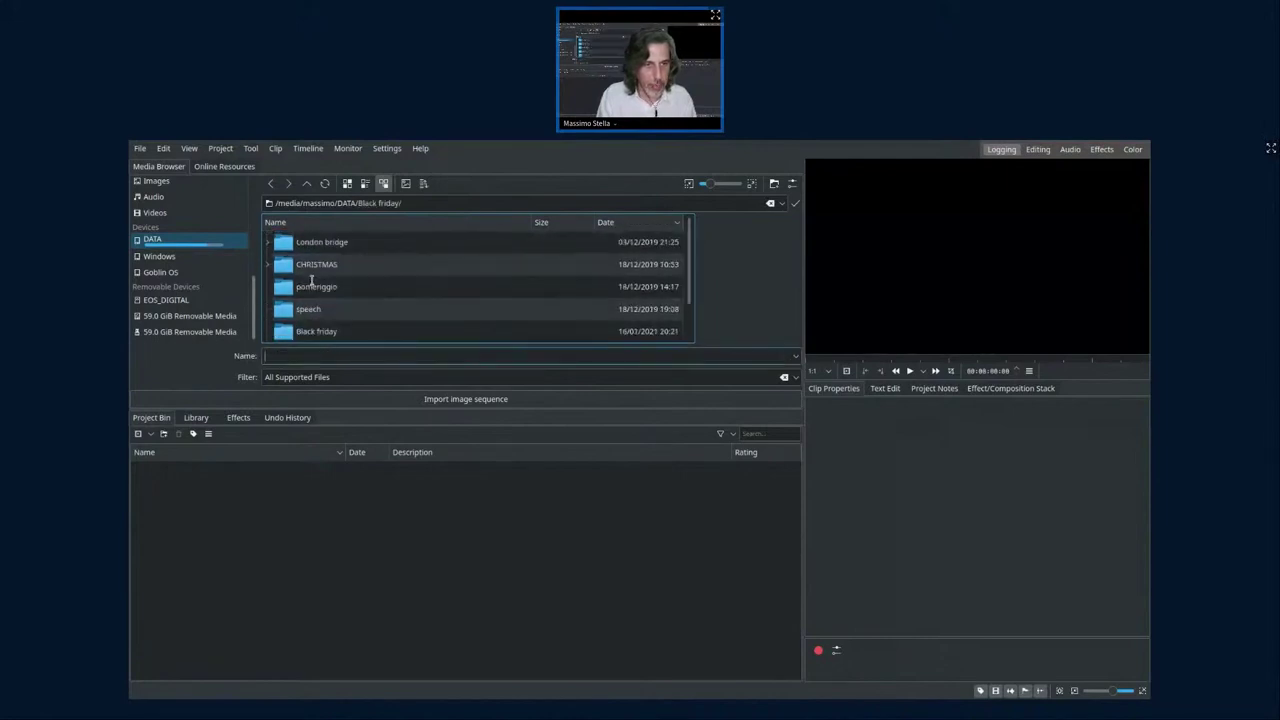
{"action": "double_click", "coordinate": [316, 331]}
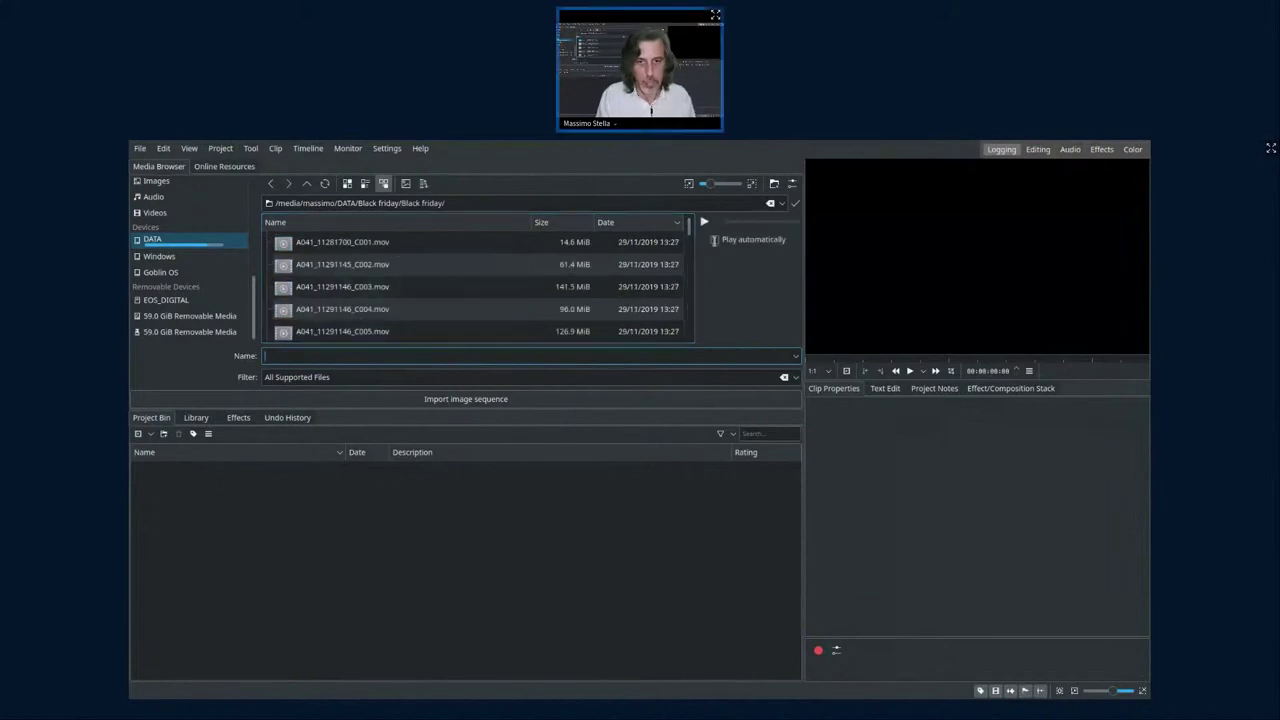
- Widen the media browser's preview area and preview several of the folder's .mov clips
{"action": "mouse_move", "coordinate": [428, 263]}
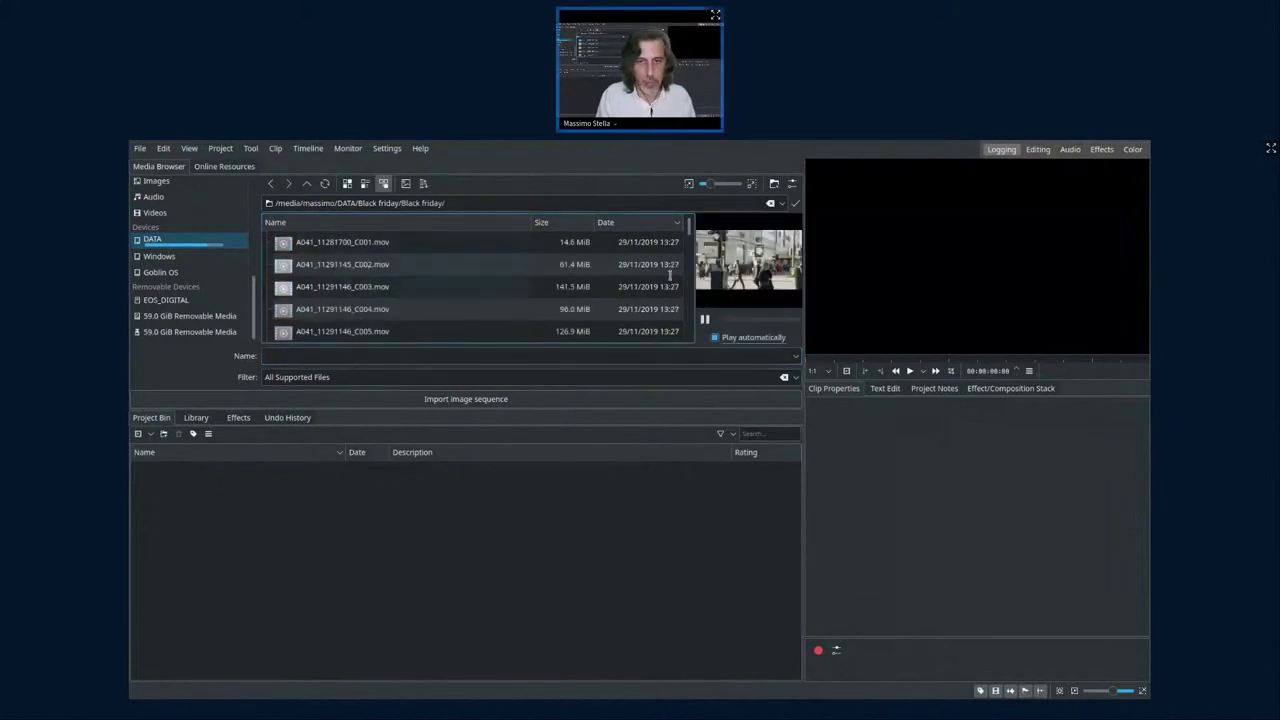
{"action": "left_click_drag", "start_coordinate": [694, 280], "coordinate": [640, 280]}
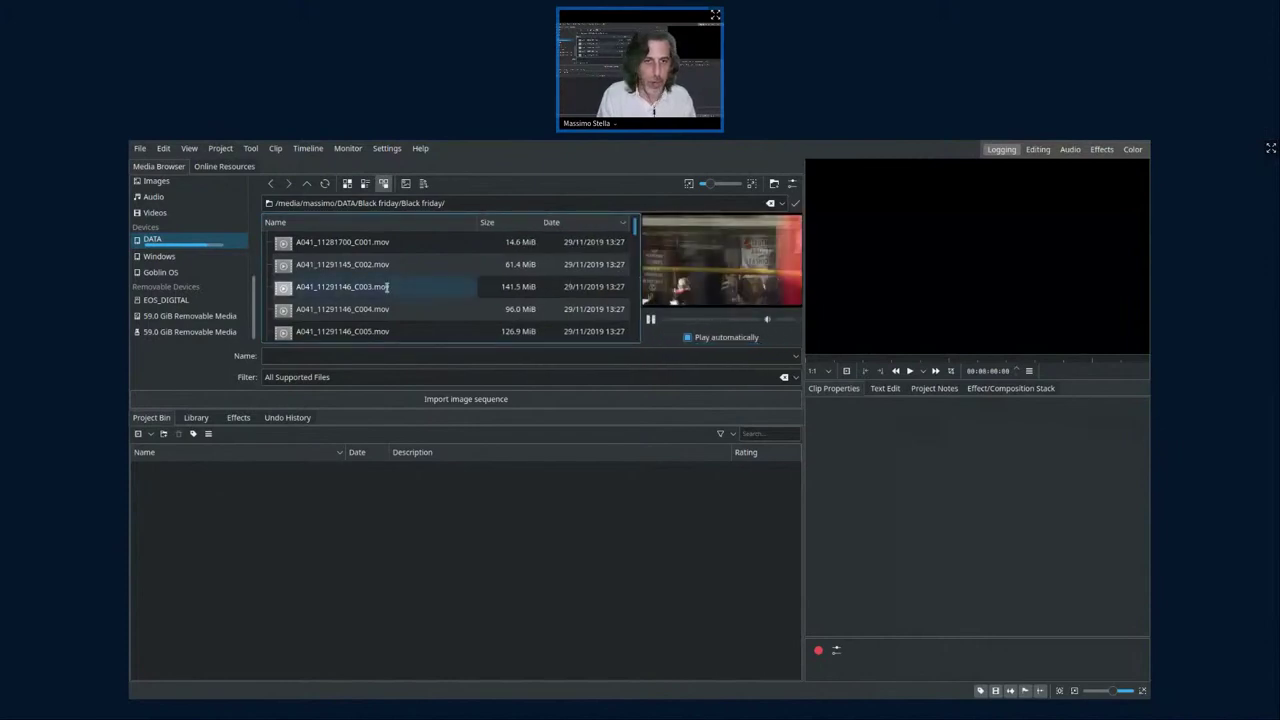
{"action": "mouse_move", "coordinate": [353, 334]}
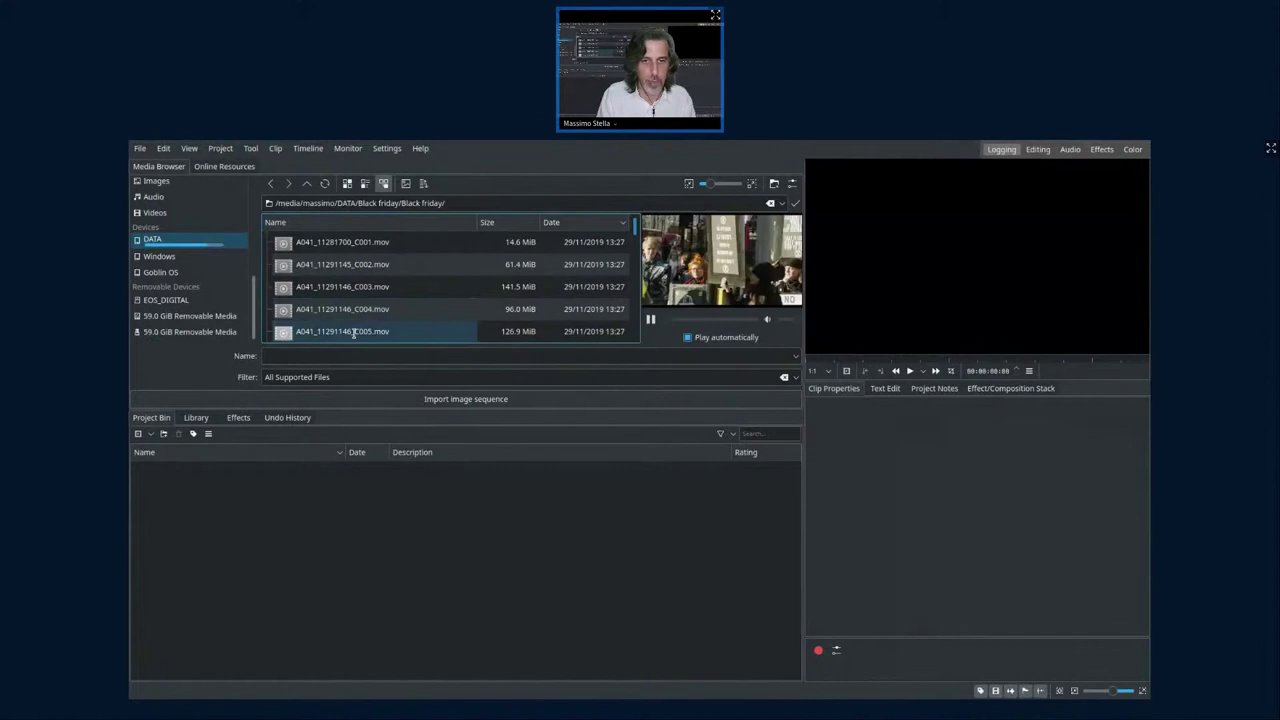
{"action": "scroll", "coordinate": [353, 334], "scroll_direction": "down", "scroll_amount": 2}
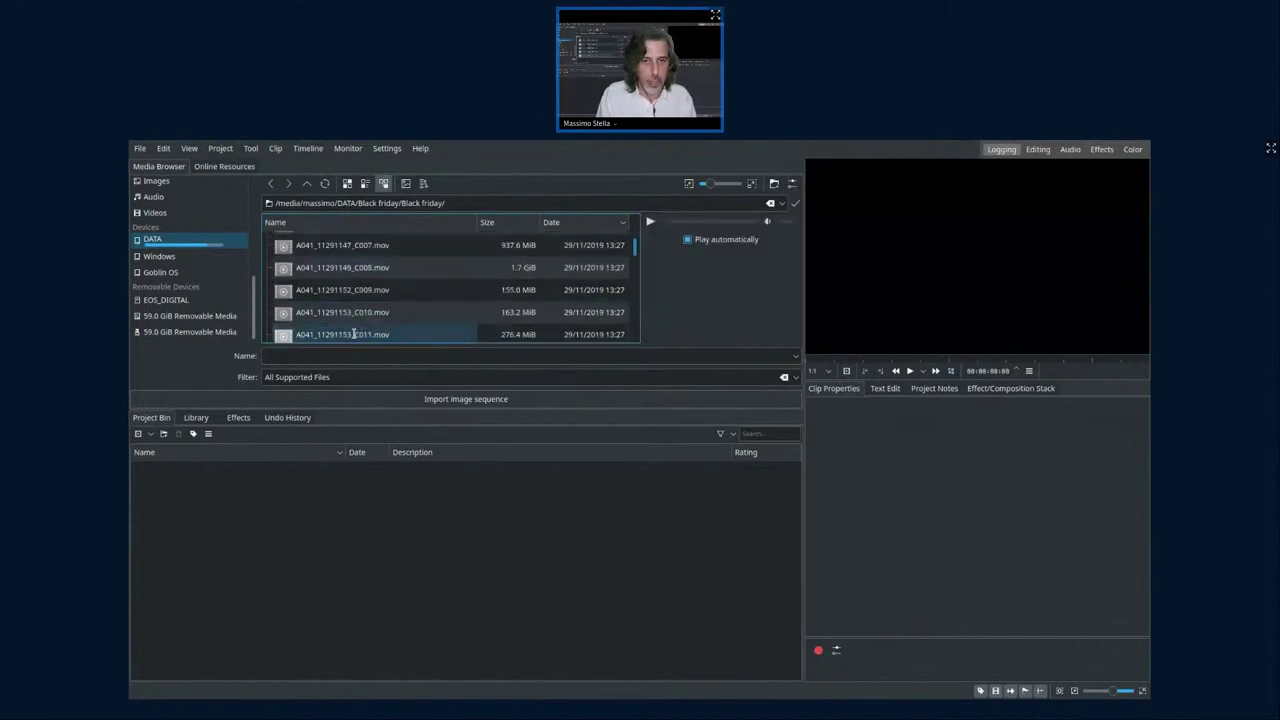
{"action": "scroll", "coordinate": [450, 278], "scroll_direction": "up", "scroll_amount": 2}
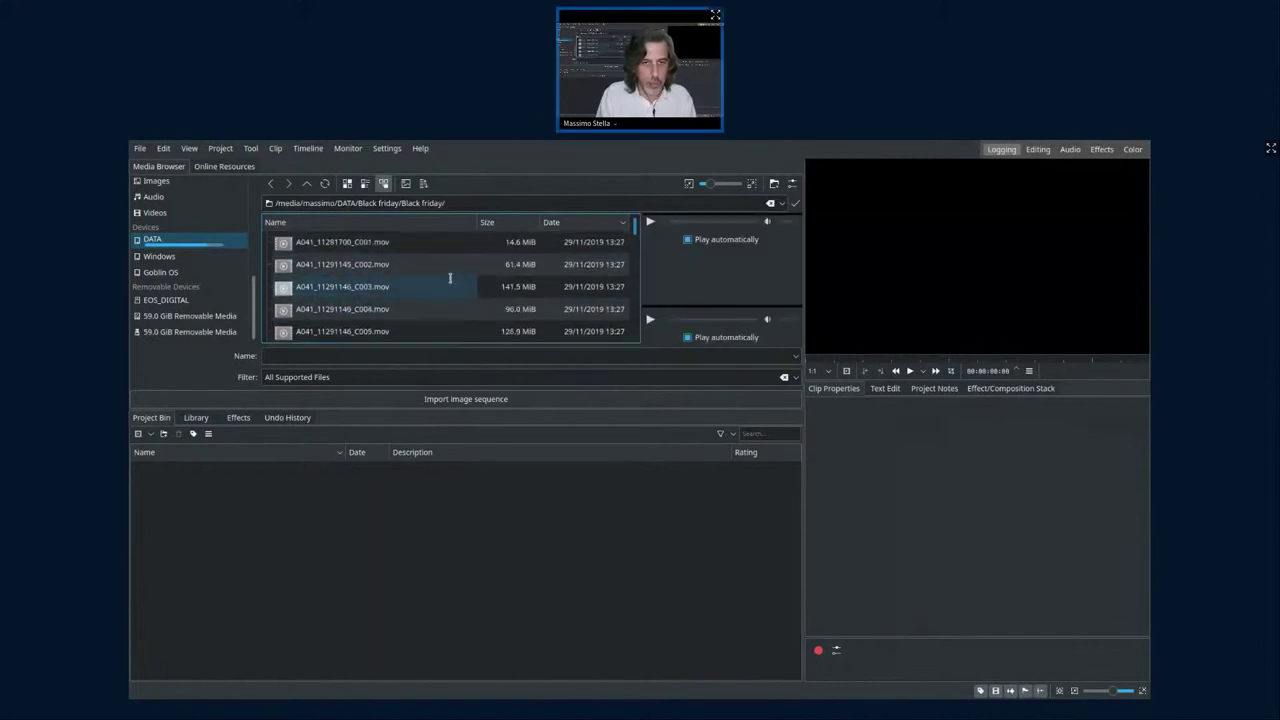
{"action": "mouse_move", "coordinate": [541, 232]}
- Select the six clips A041_11291145_C002.mov through A041_11291147_C007.mov and import them into the project bin
{"action": "left_click", "coordinate": [342, 262]}
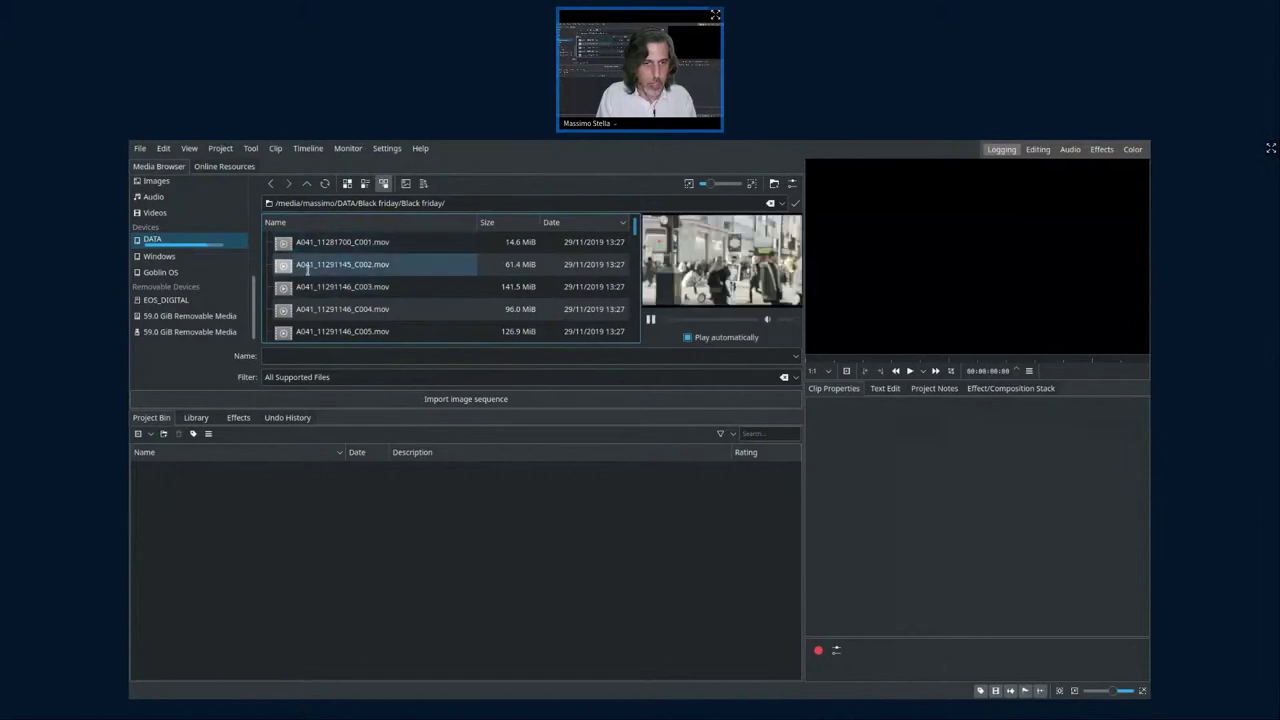
{"action": "left_click", "coordinate": [310, 286], "text": "ctrl"}
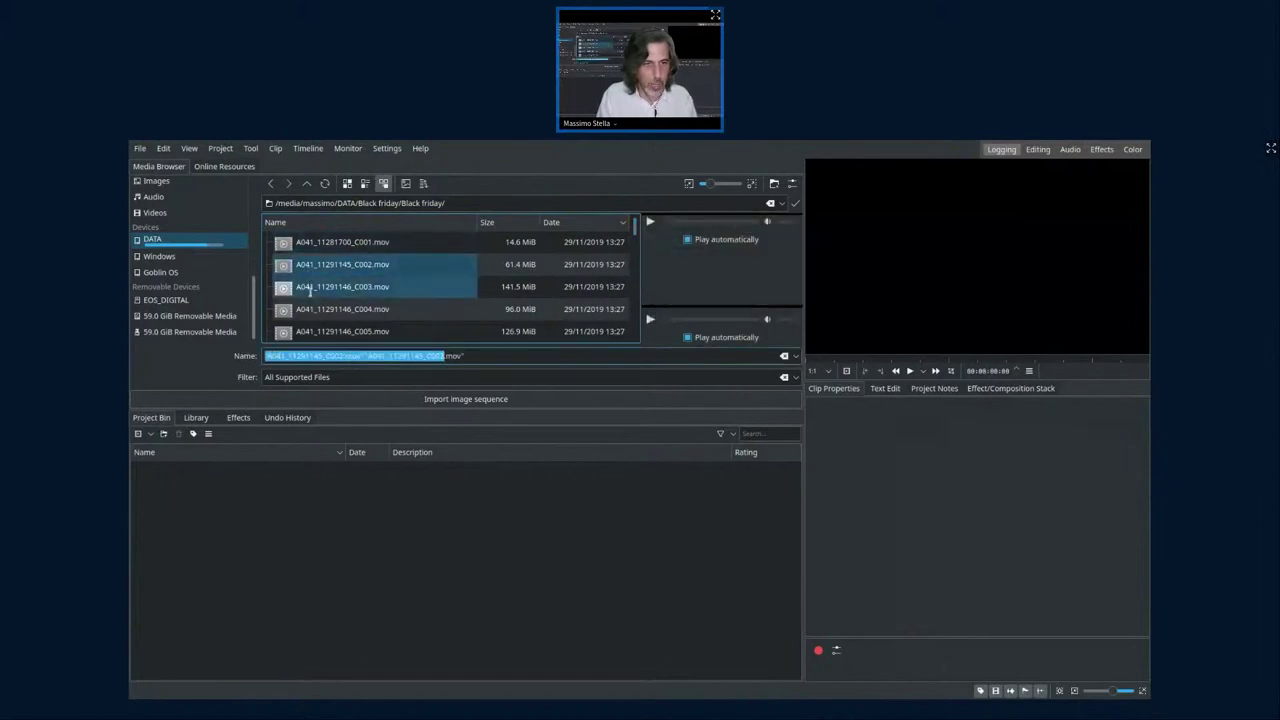
{"action": "left_click", "coordinate": [310, 308], "text": "ctrl"}
{"action": "left_click", "coordinate": [310, 331], "text": "ctrl"}
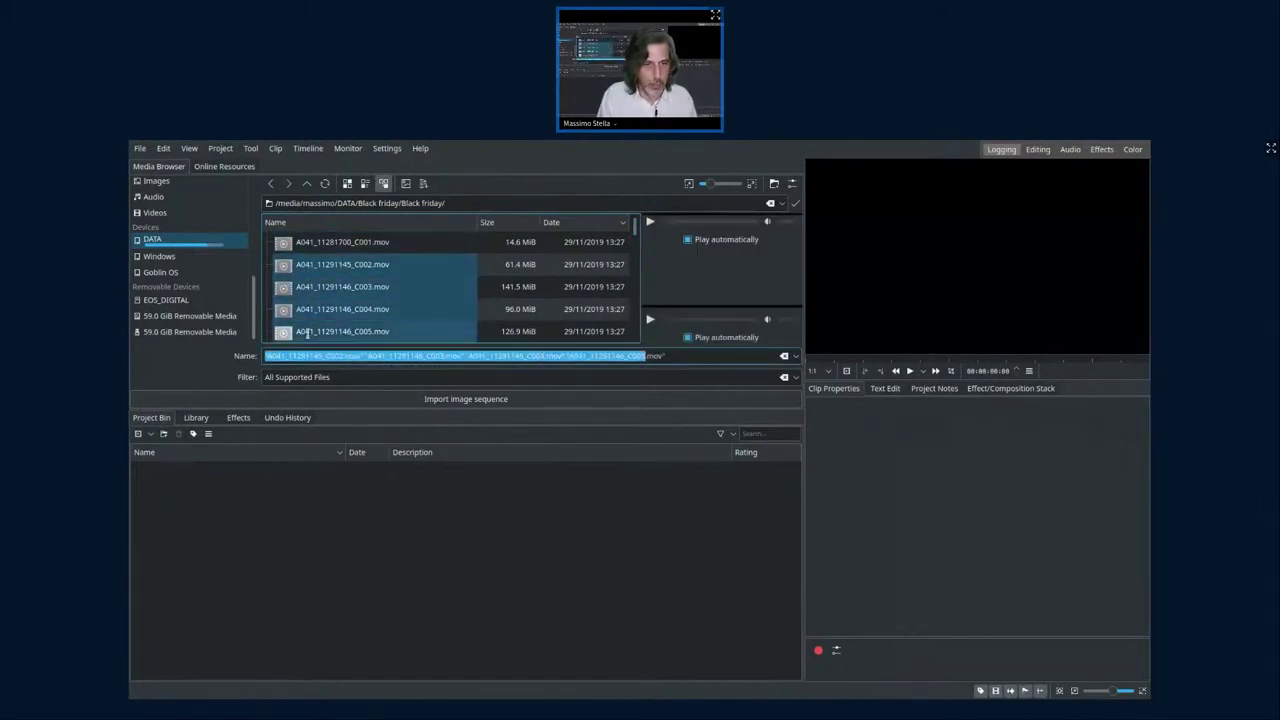
{"action": "scroll", "coordinate": [315, 320], "scroll_direction": "down", "scroll_amount": 1}
{"action": "left_click", "coordinate": [325, 283], "text": "ctrl"}
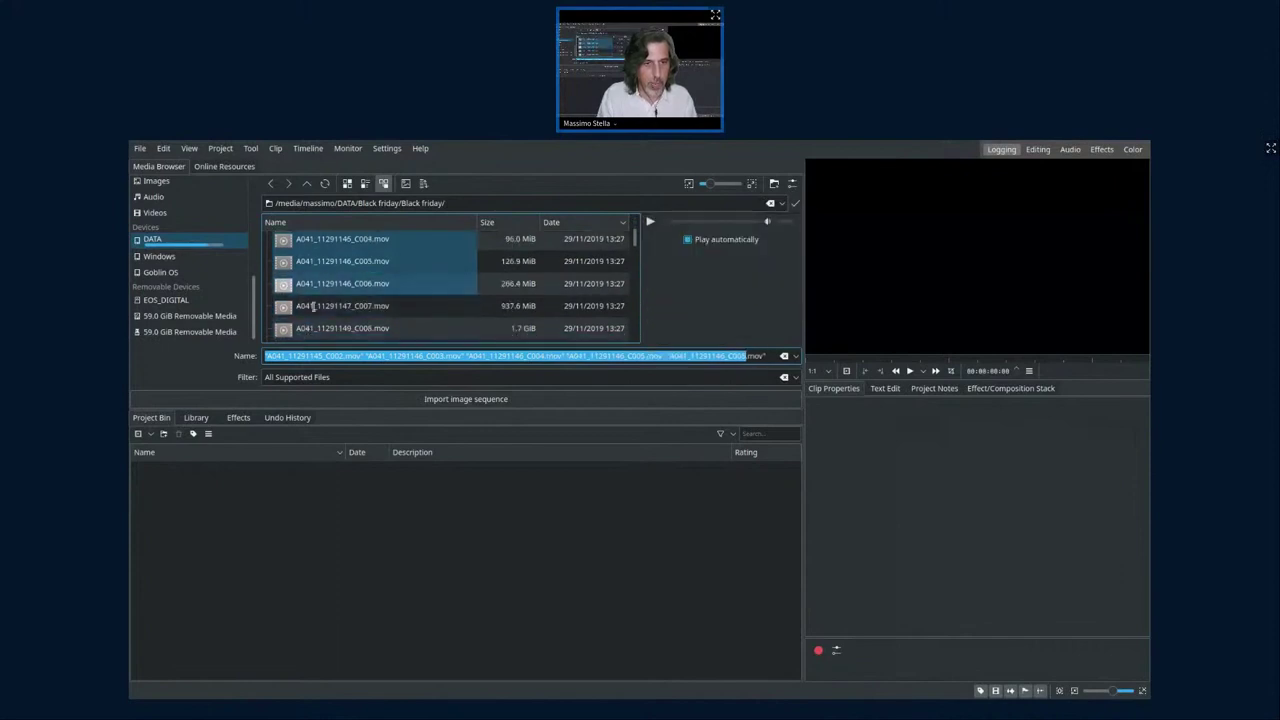
{"action": "left_click", "coordinate": [310, 306], "text": "ctrl"}
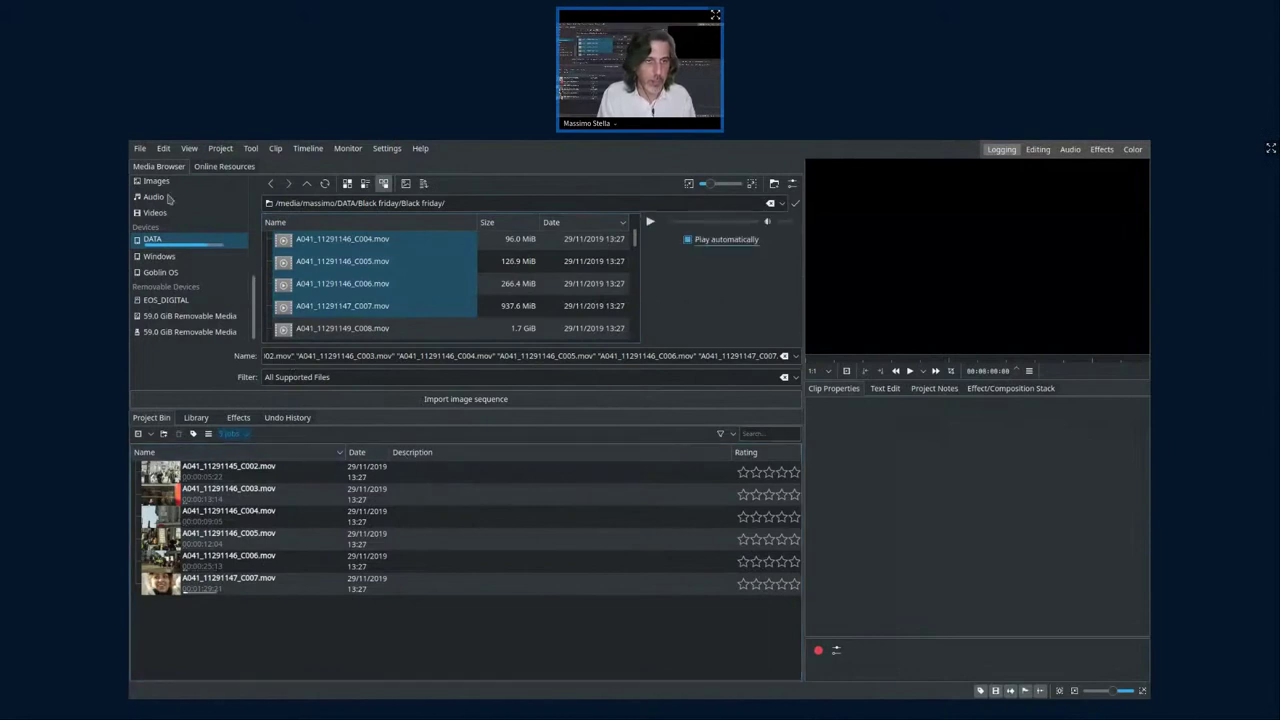
- Switch to the Editing layout and place A041_11291145_C002.mov at the start of tracks V1 and A1
{"action": "left_click", "coordinate": [1044, 151]}
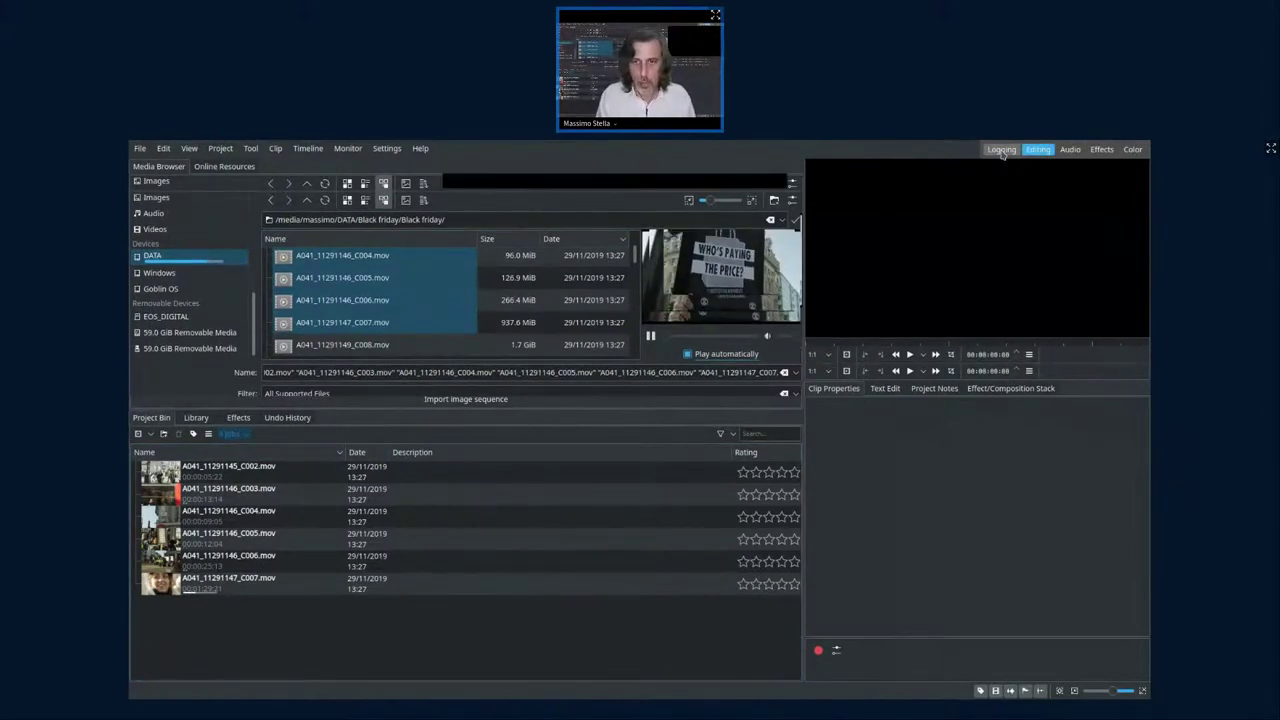
{"action": "left_click", "coordinate": [1001, 150]}
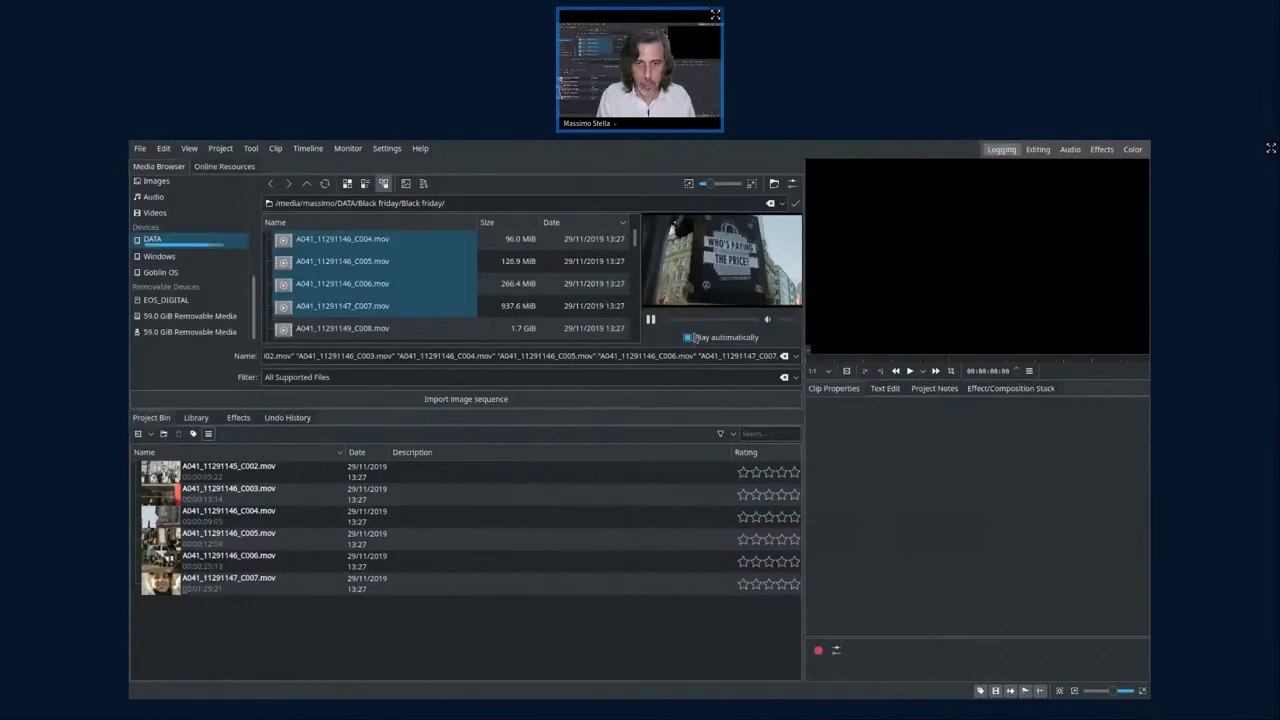
{"action": "left_click", "coordinate": [1038, 150]}
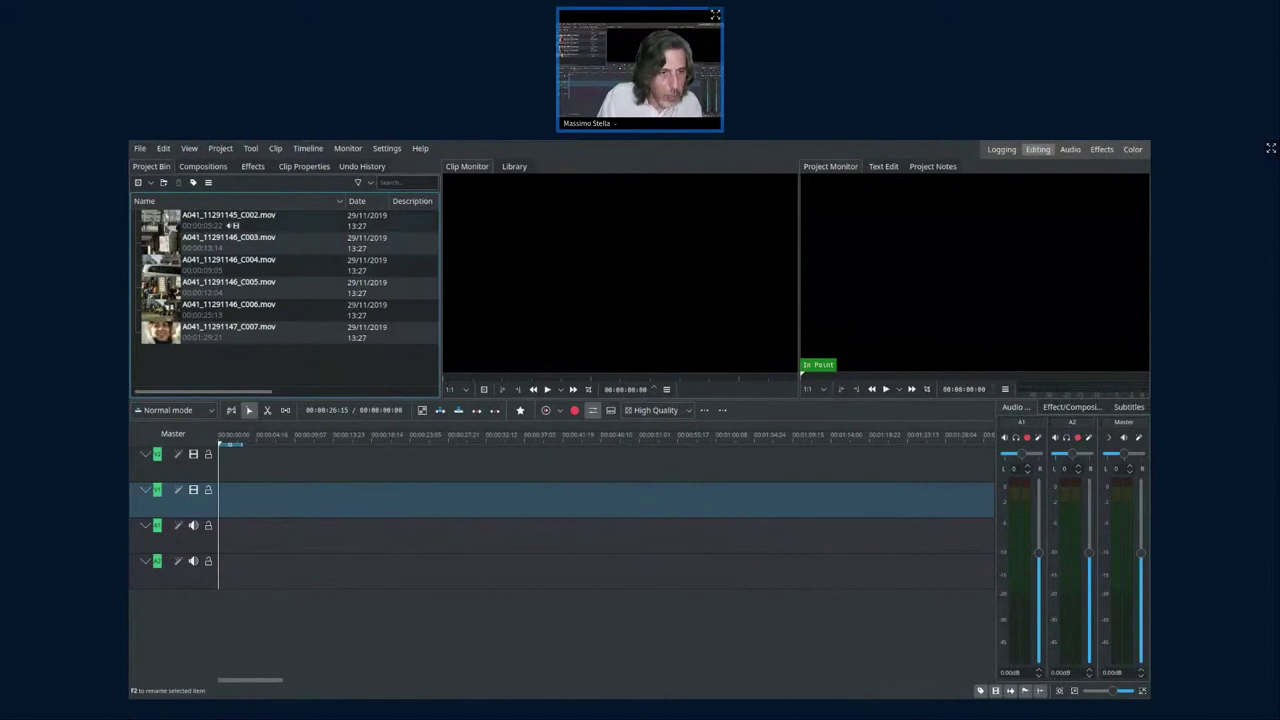
{"action": "mouse_move", "coordinate": [160, 222]}
{"action": "left_mouse_down"}
{"action": "mouse_move", "coordinate": [271, 514]}
{"action": "mouse_move", "coordinate": [231, 527]}
{"action": "left_mouse_up"}
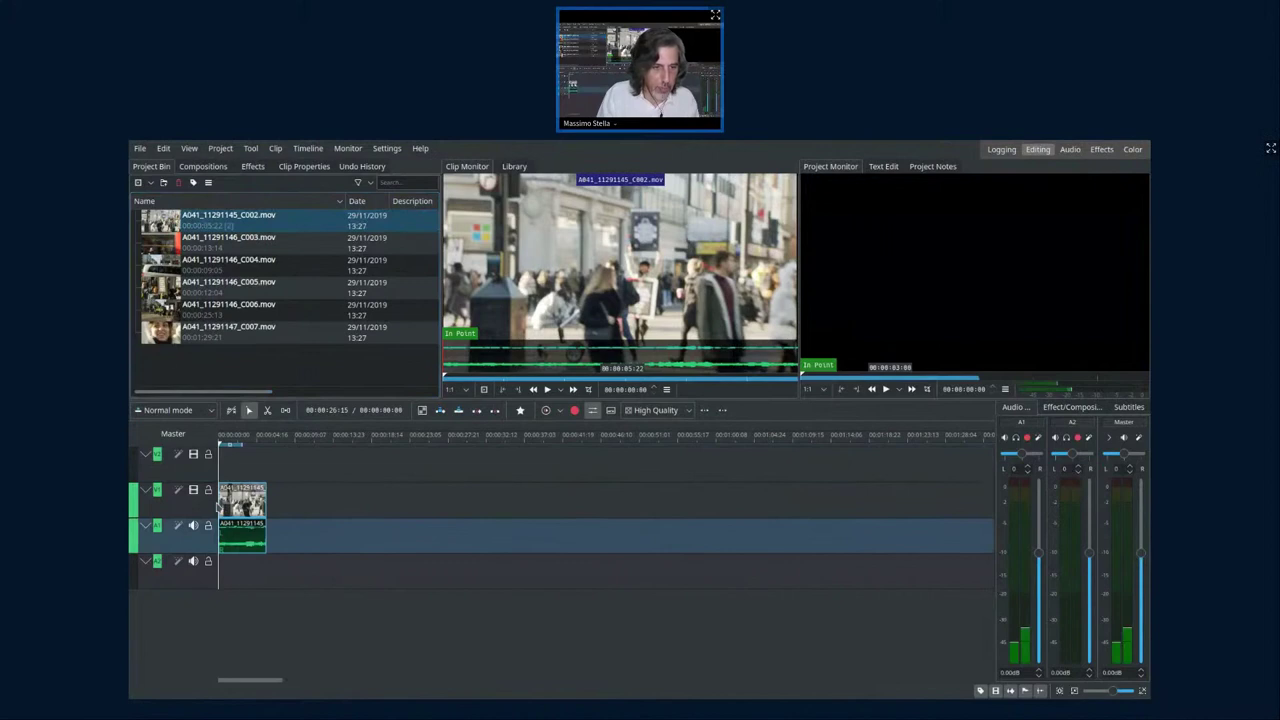
- Mark A041_11291146_C003.mov from about 3:08 to 8:22 and place that section directly after the first timeline clip
{"action": "left_click", "coordinate": [160, 241]}
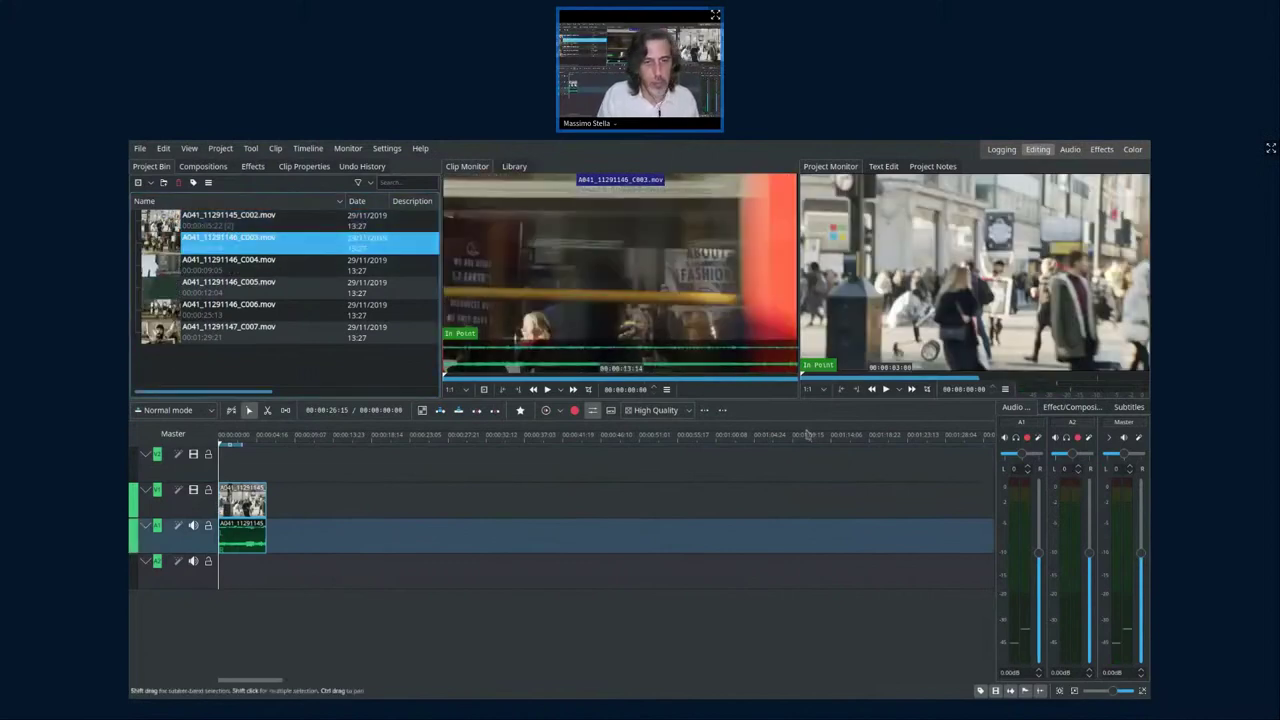
{"action": "left_click_drag", "start_coordinate": [467, 376], "coordinate": [676, 391]}
{"action": "key", "text": "i"}
{"action": "key", "text": "o"}
{"action": "left_click_drag", "start_coordinate": [620, 290], "coordinate": [262, 516]}
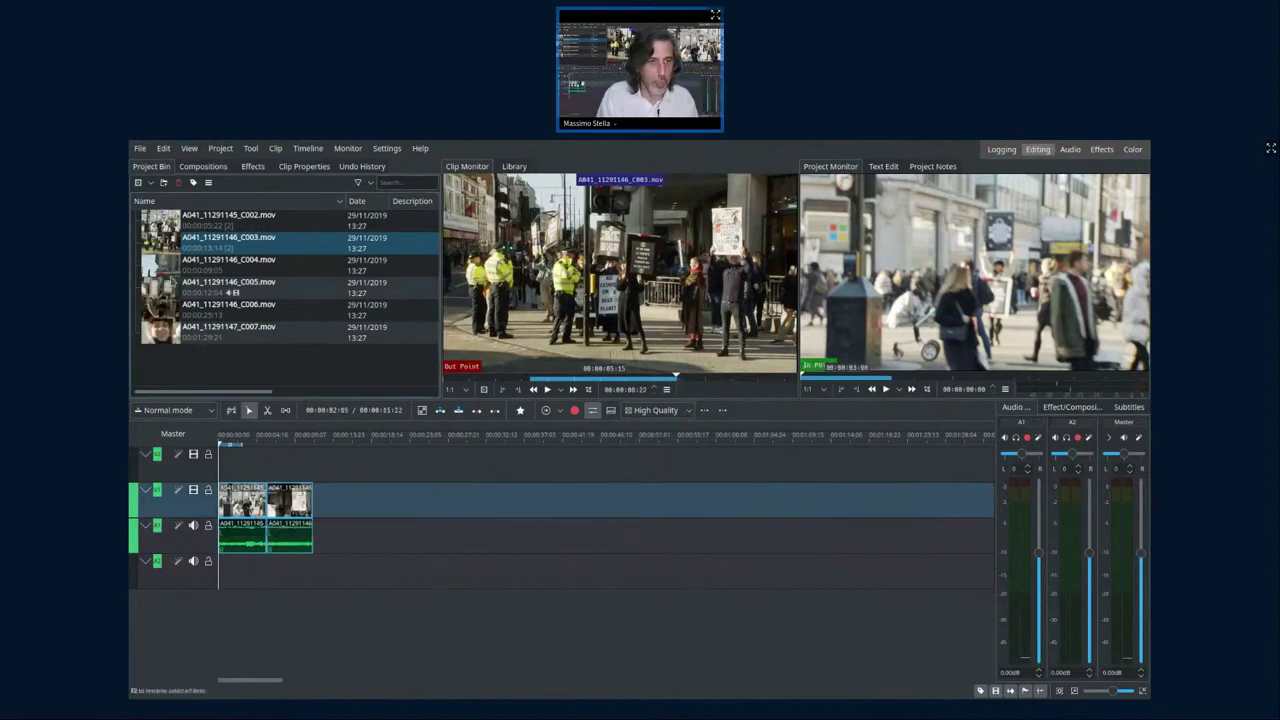
- Mark A041_11291146_C004.mov from 1:05 to 6:06 and place that section directly after the second timeline clip
{"action": "double_click", "coordinate": [230, 262]}
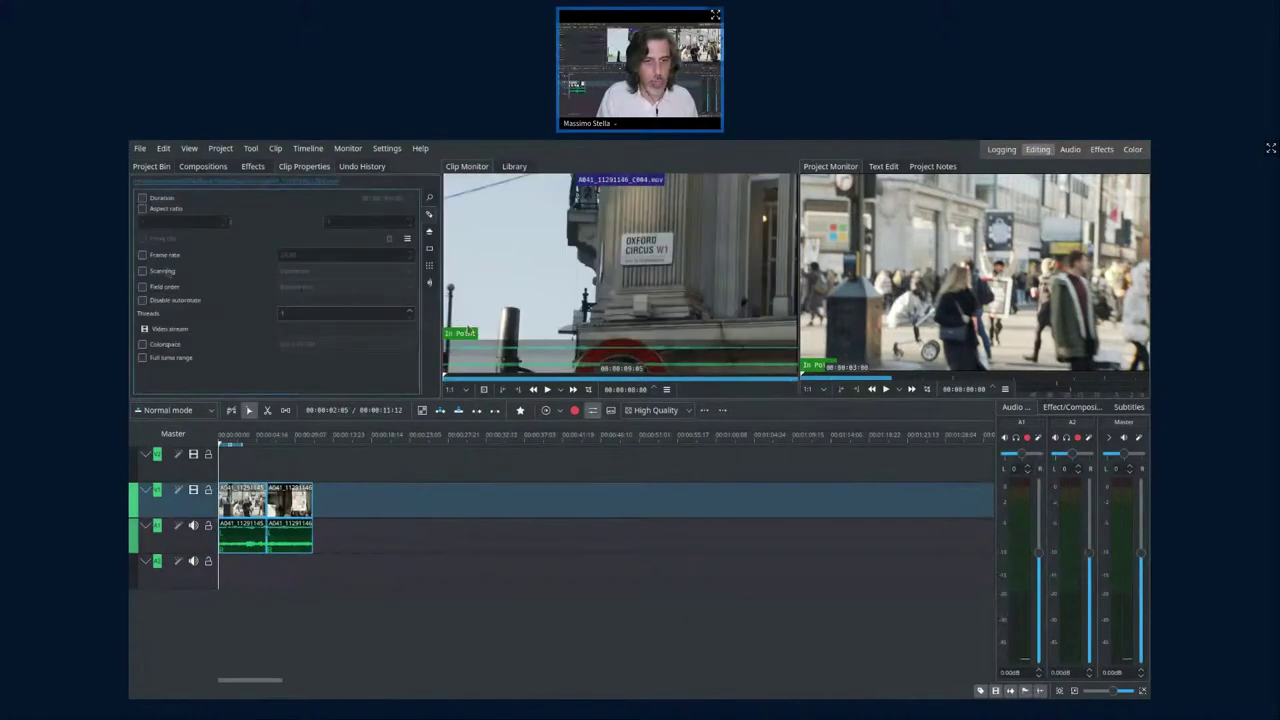
{"action": "left_click", "coordinate": [489, 379]}
{"action": "key", "text": "i"}
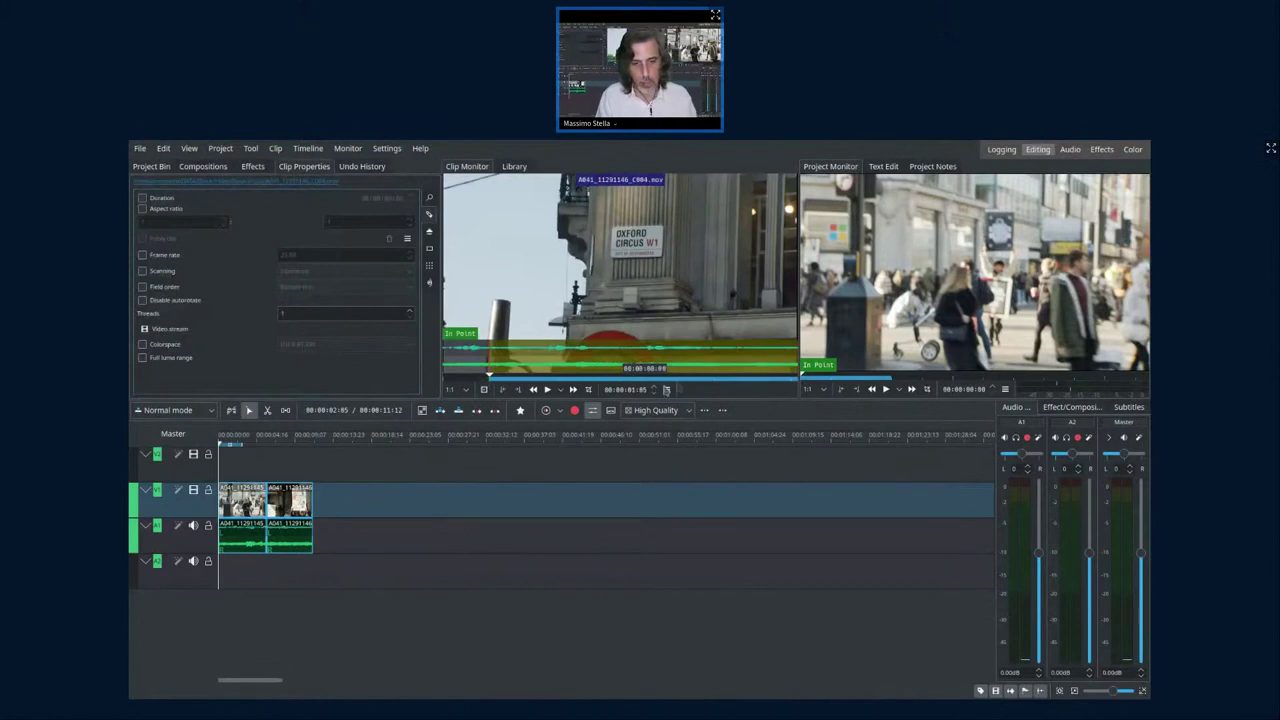
{"action": "left_click", "coordinate": [686, 381]}
{"action": "key", "text": "o"}
{"action": "left_click_drag", "start_coordinate": [620, 280], "coordinate": [312, 505]}
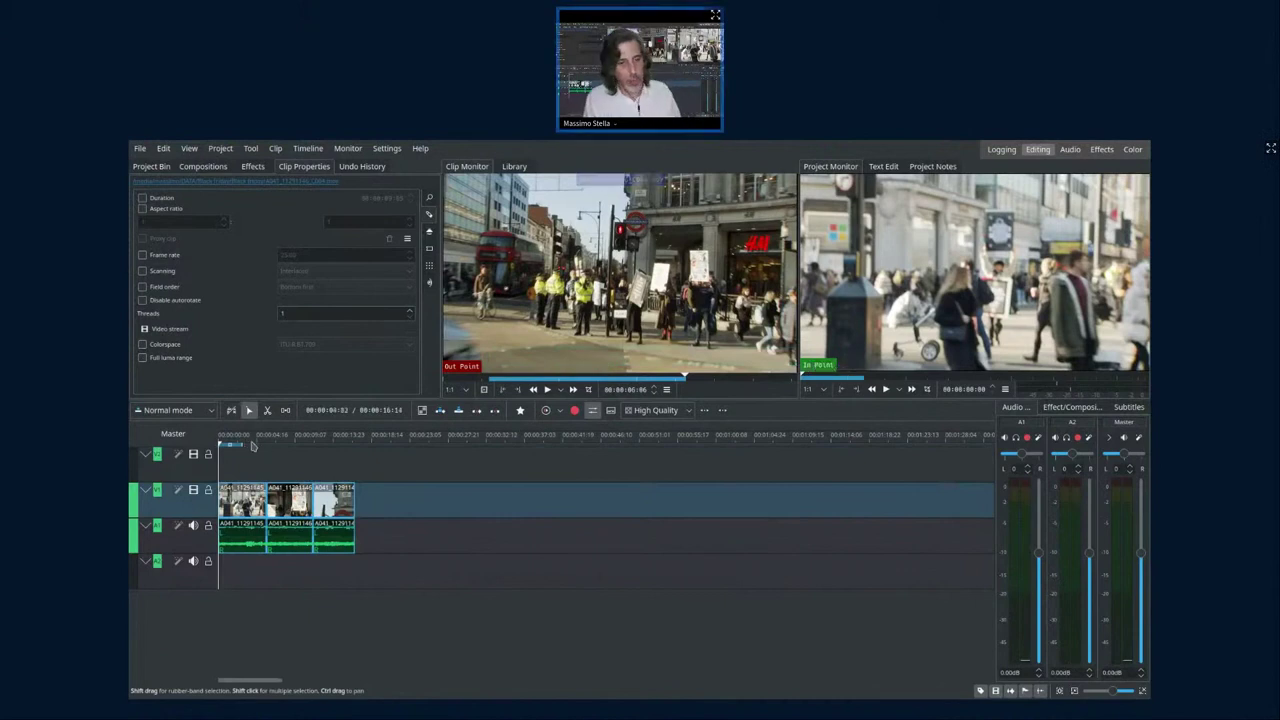
- Select the middle clip and play the timeline from 4:24 through that clip into the third one
{"action": "mouse_move", "coordinate": [252, 446]}
{"action": "left_mouse_down"}
{"action": "mouse_move", "coordinate": [324, 456]}
{"action": "mouse_move", "coordinate": [259, 470]}
{"action": "left_mouse_up"}
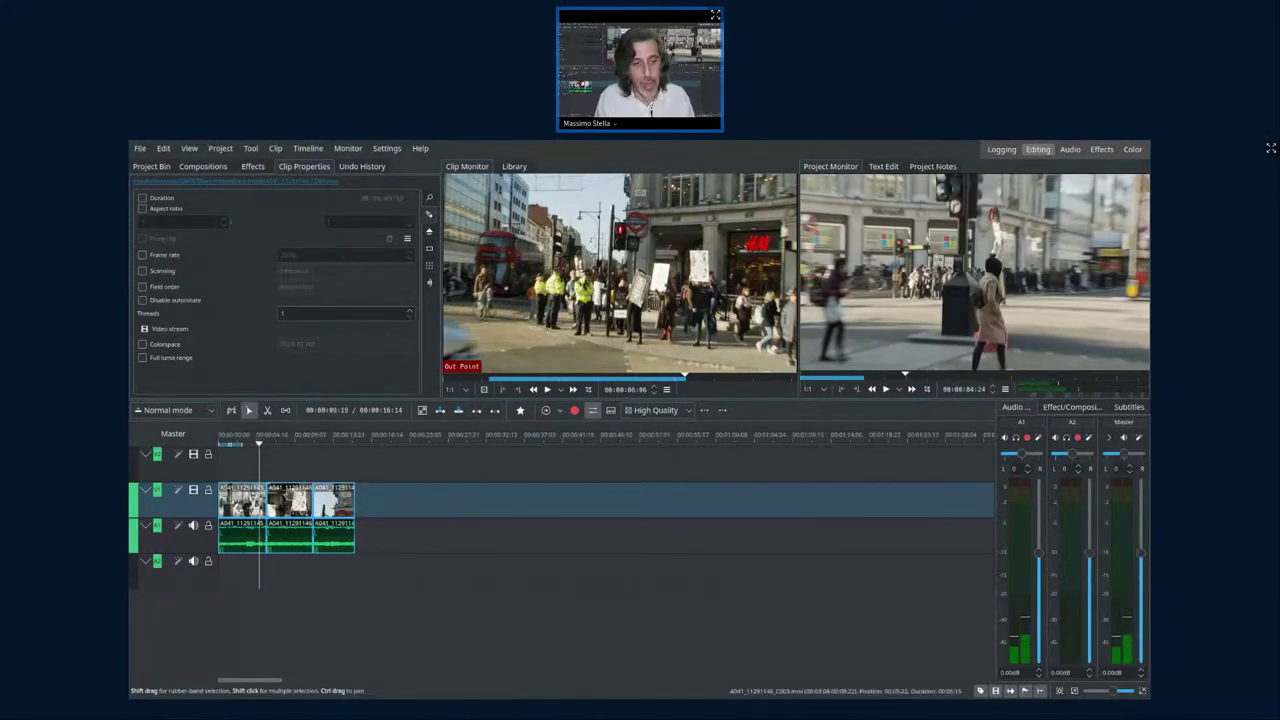
{"action": "left_click", "coordinate": [286, 544]}
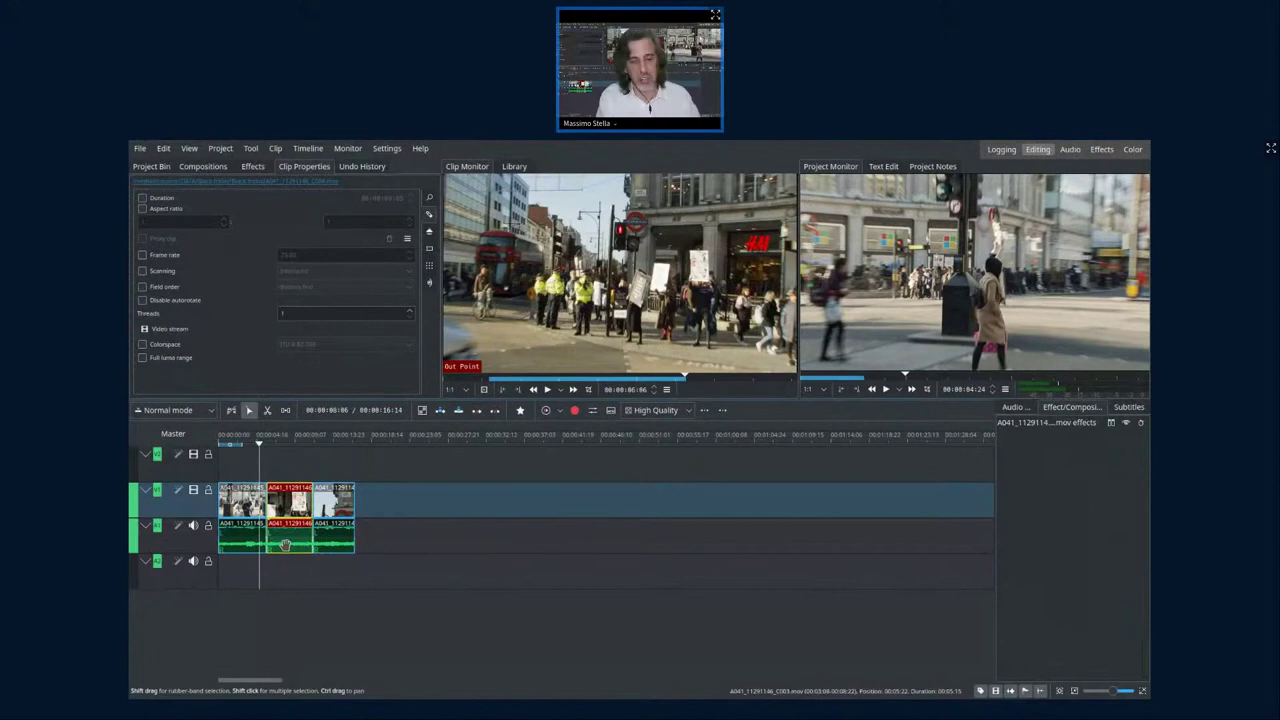
{"action": "key", "text": "space"}
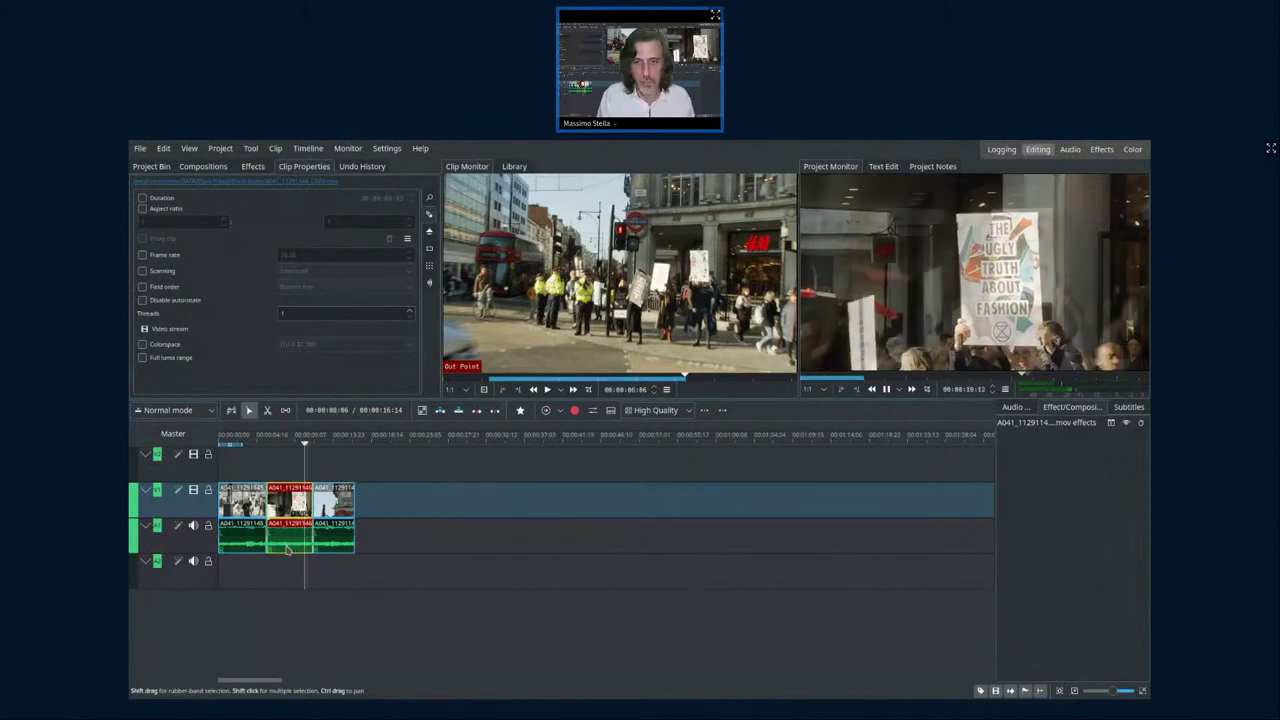
{"action": "key", "text": "space"}
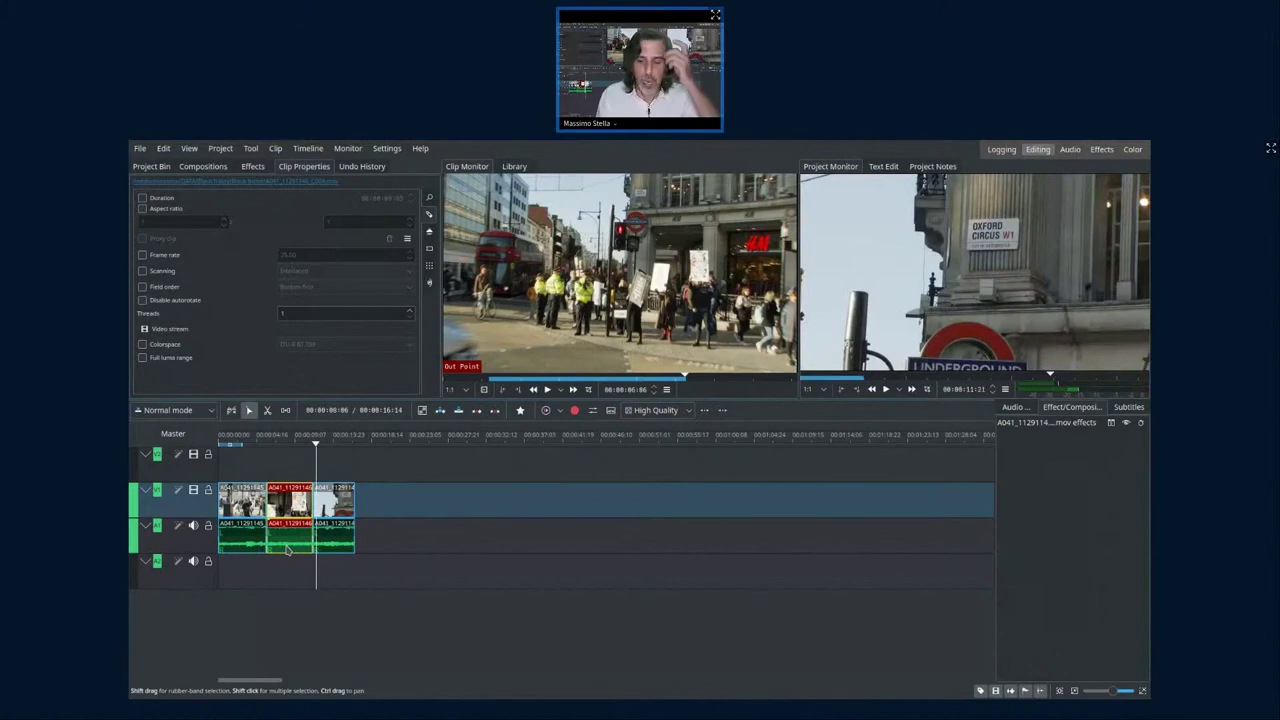
- Slip the middle V1 clip's footage to an earlier part of its source with the Slip tool and play the timeline to check it
{"action": "left_click", "coordinate": [705, 411]}
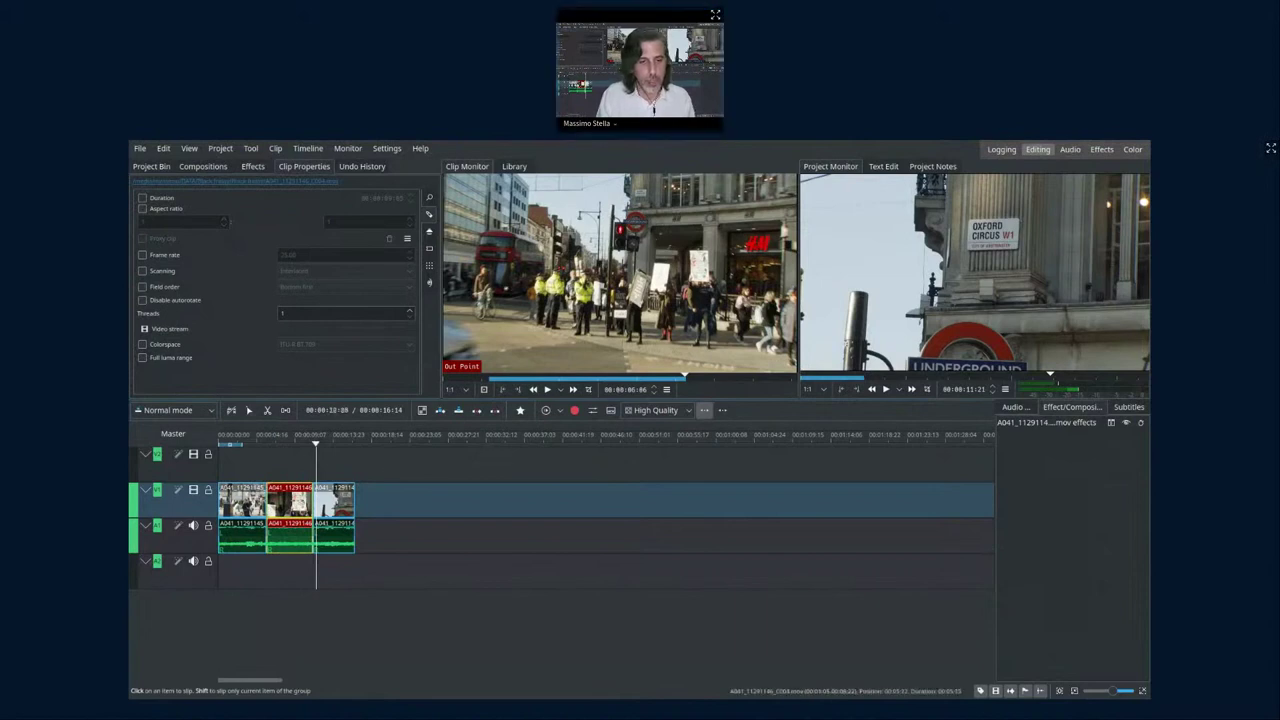
{"action": "left_click", "coordinate": [290, 500]}
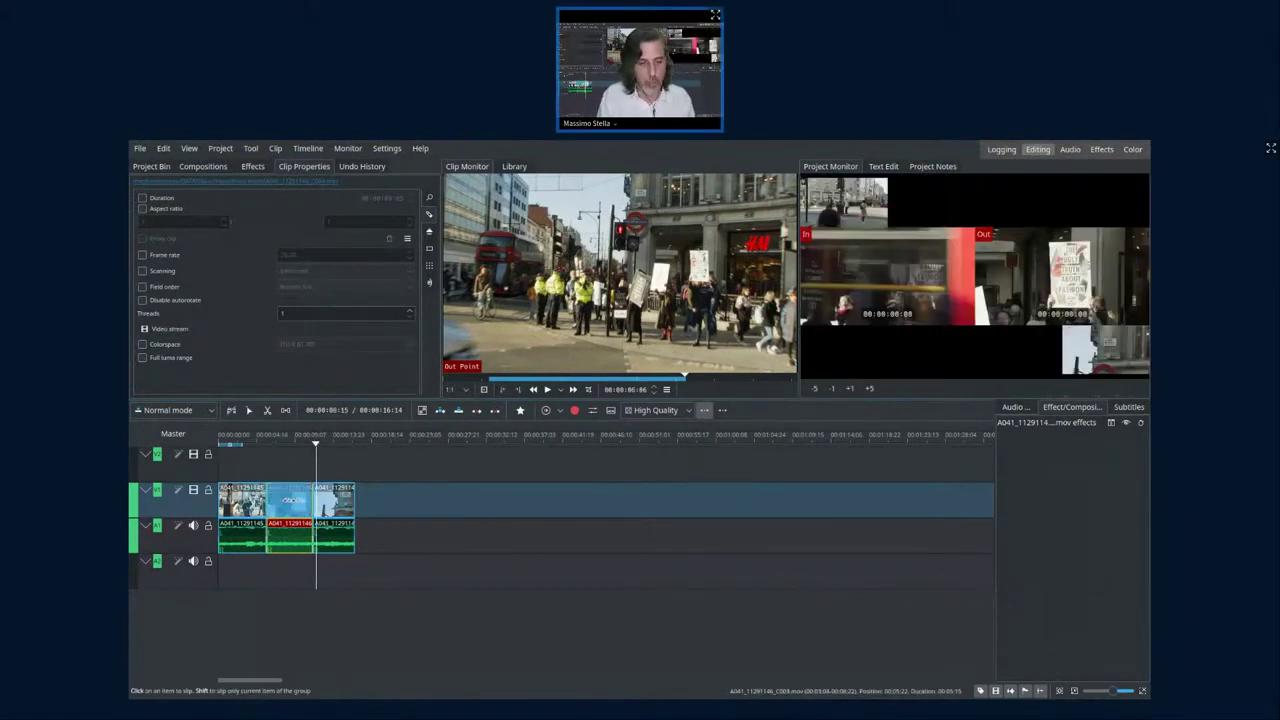
{"action": "mouse_move", "coordinate": [290, 500]}
{"action": "left_mouse_down"}
{"action": "mouse_move", "coordinate": [316, 500]}
{"action": "mouse_move", "coordinate": [282, 505]}
{"action": "mouse_move", "coordinate": [312, 501]}
{"action": "mouse_move", "coordinate": [295, 501]}
{"action": "left_mouse_up"}
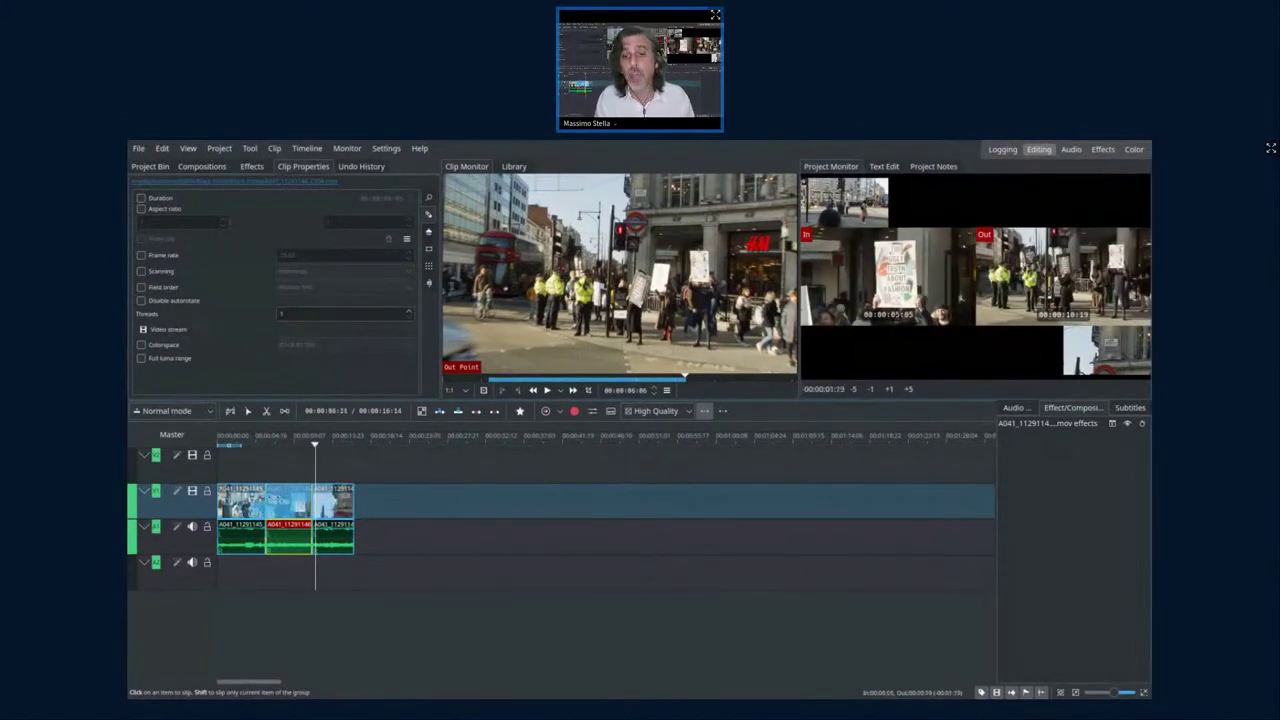
{"action": "left_click_drag", "start_coordinate": [287, 501], "coordinate": [300, 504]}
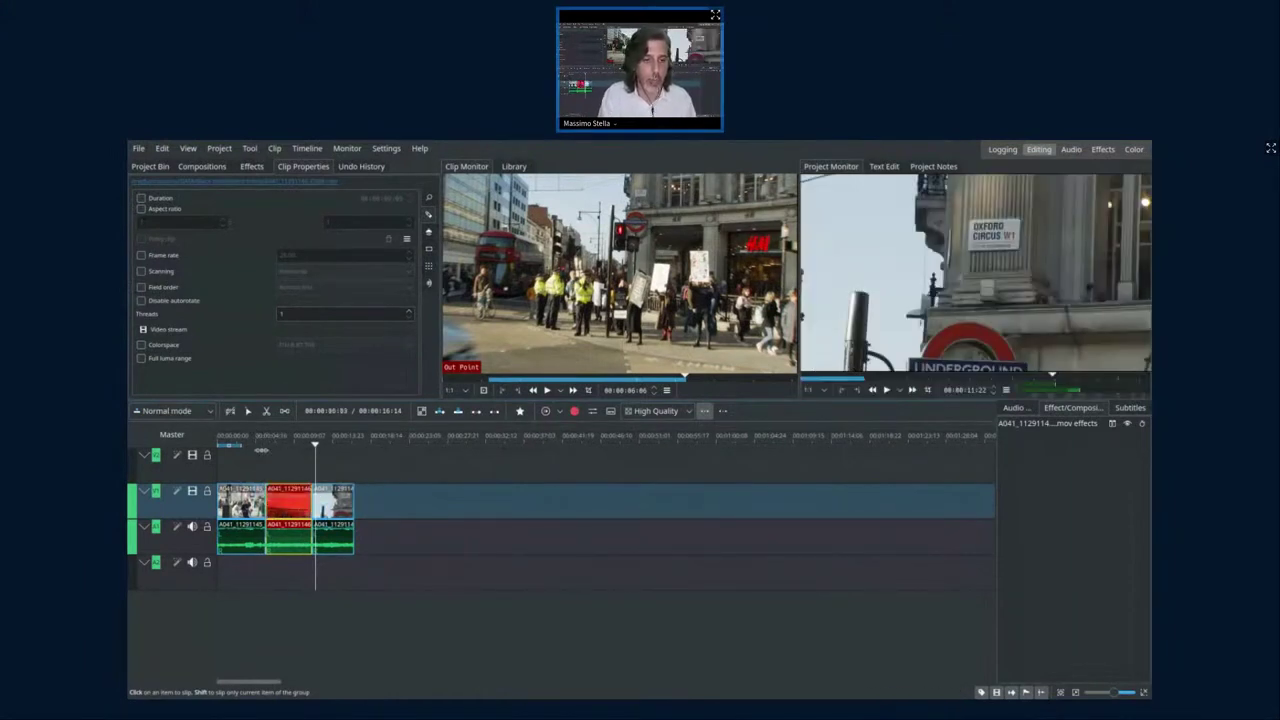
{"action": "left_click_drag", "start_coordinate": [316, 447], "coordinate": [261, 450]}
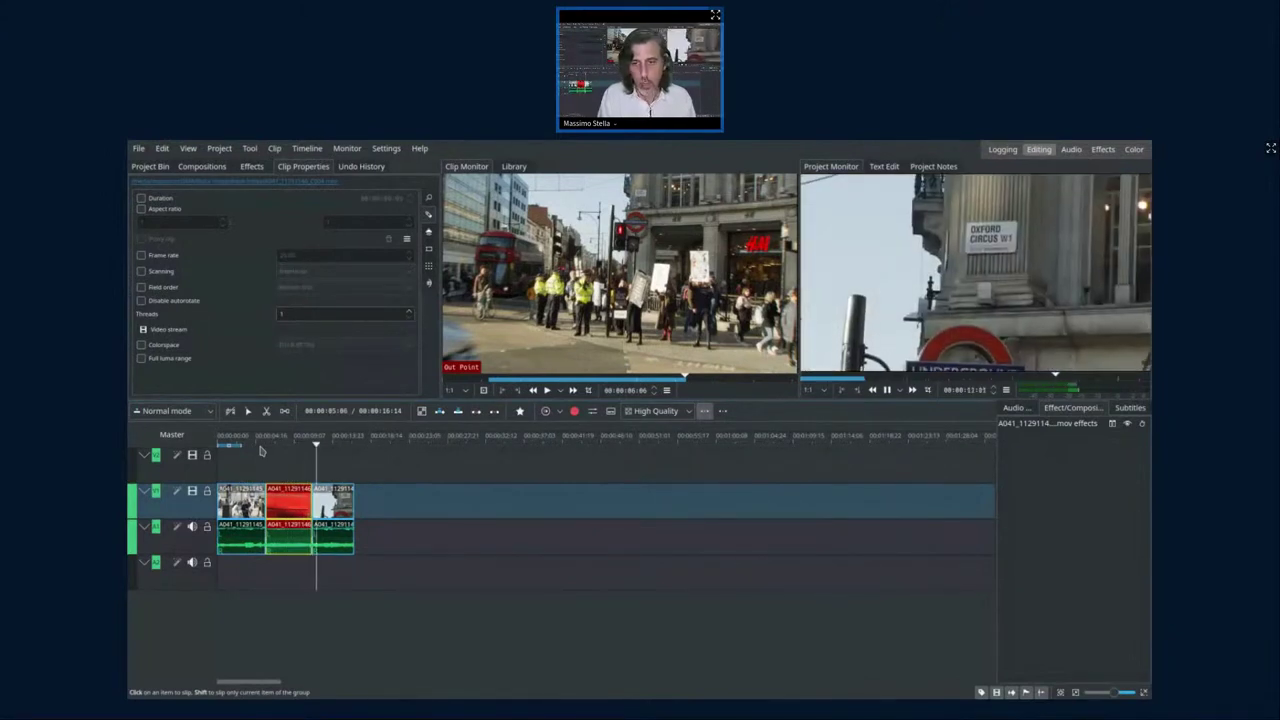
- Slip the middle V1 clip's footage again, comparing its in and out frames with the neighbouring clips
{"action": "left_click_drag", "start_coordinate": [300, 512], "coordinate": [285, 509]}
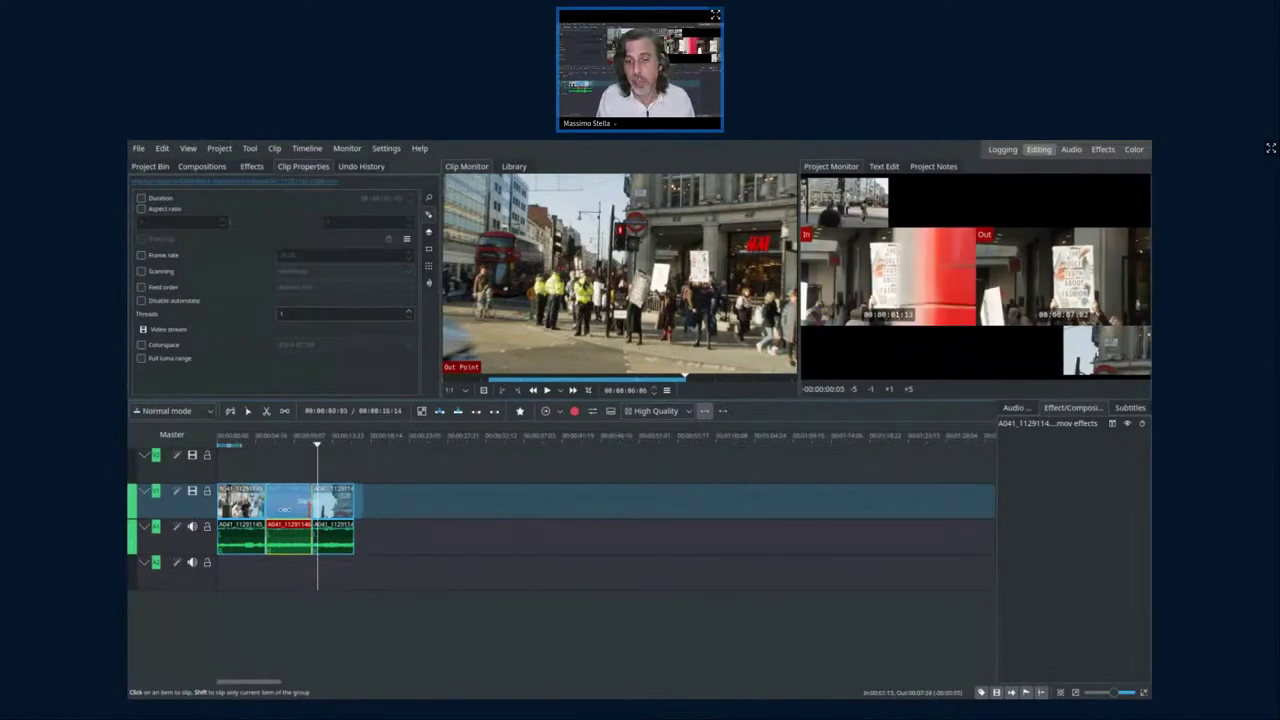
{"action": "left_click_drag", "start_coordinate": [285, 510], "coordinate": [285, 510]}
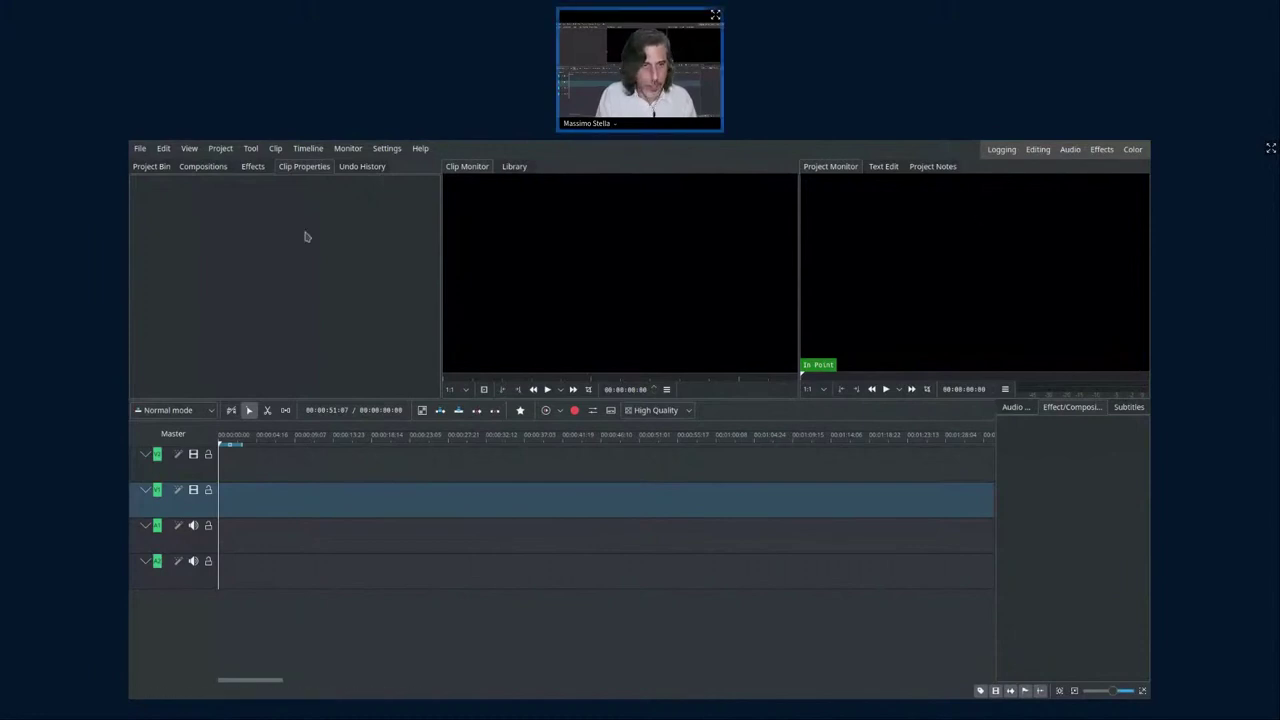
- Add a playlist clip to the empty project bin and open it in its own timeline
{"action": "left_click", "coordinate": [152, 167]}
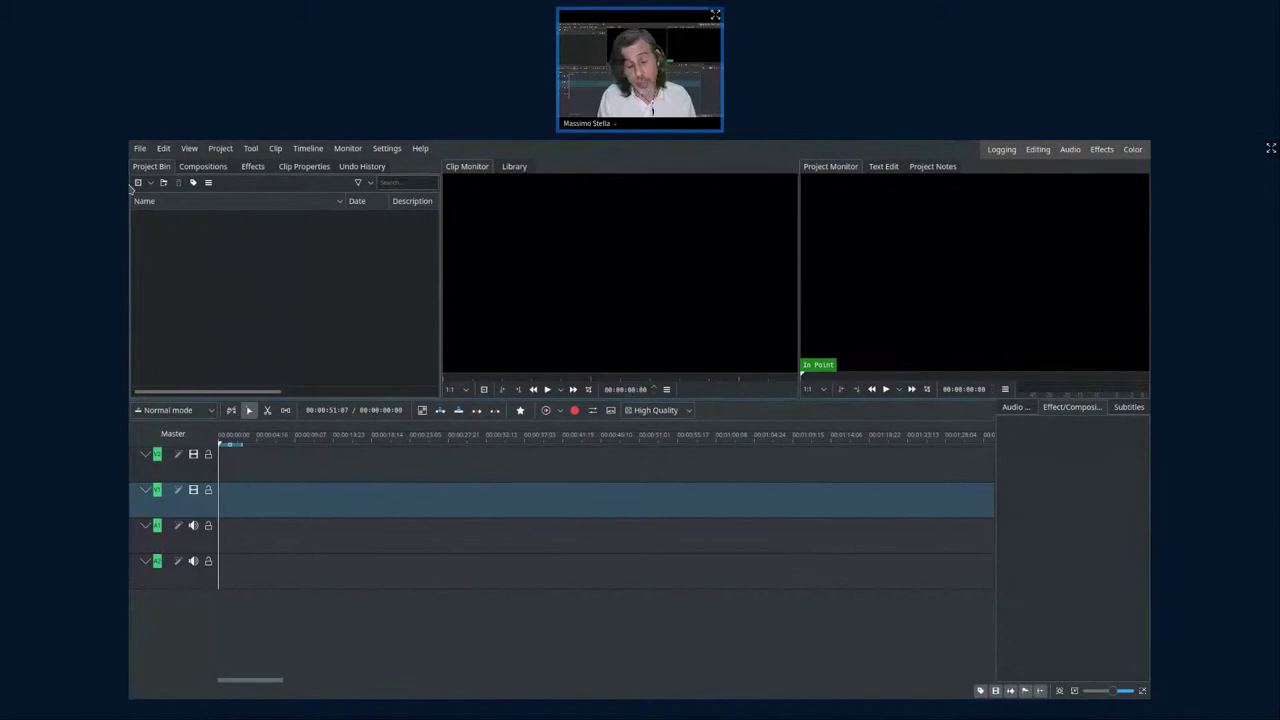
{"action": "left_click", "coordinate": [138, 182]}
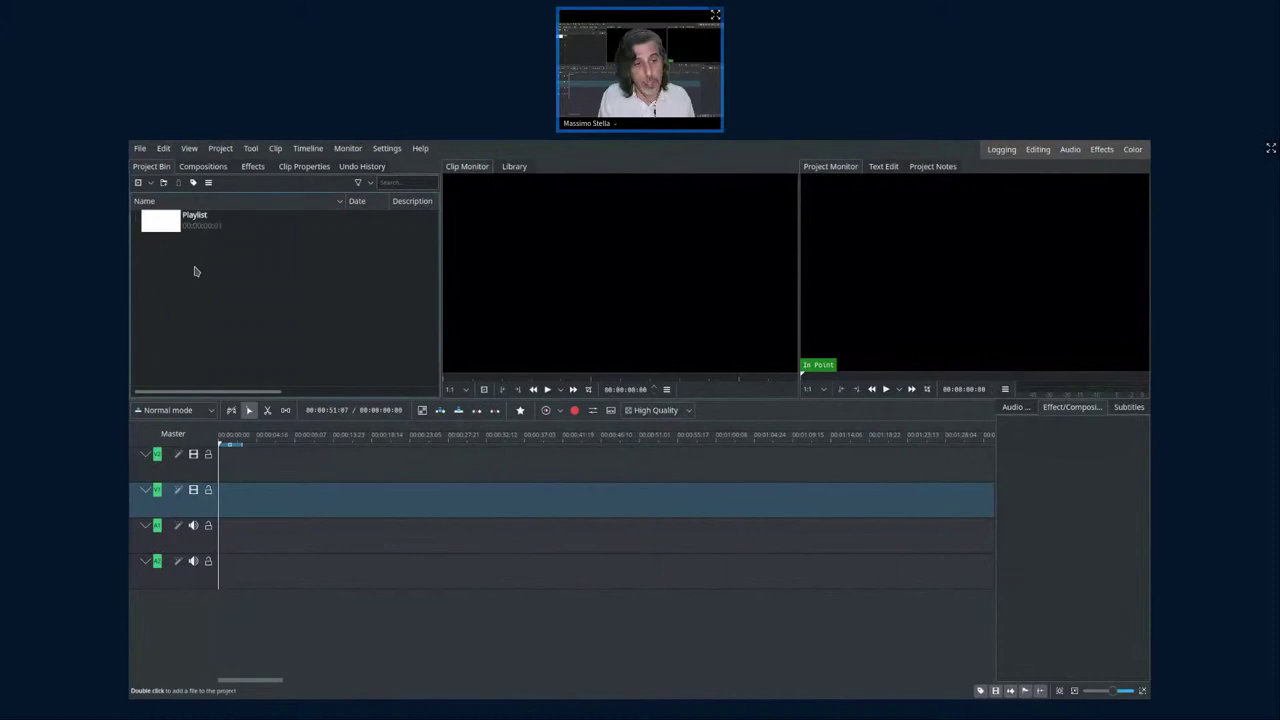
{"action": "double_click", "coordinate": [172, 223]}
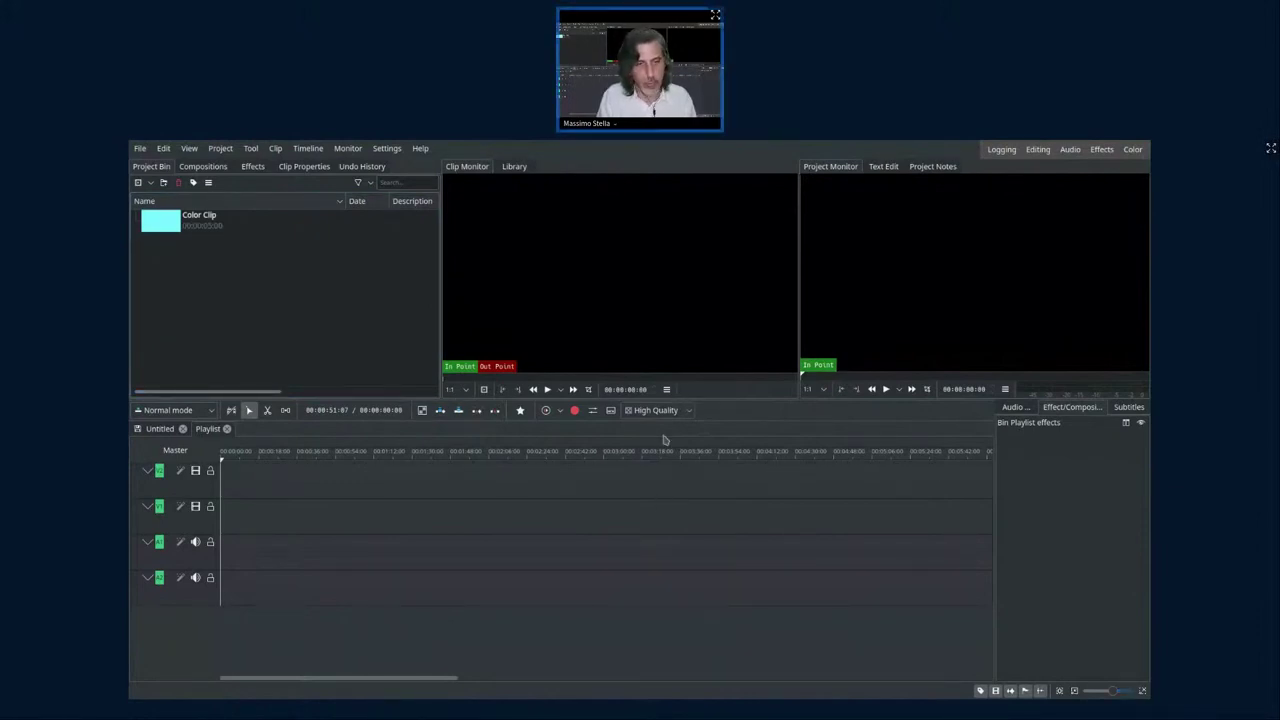
- Place a yellow, a cyan and another yellow color clip in a row from the start of V1 in the playlist timeline
{"action": "left_click_drag", "start_coordinate": [166, 254], "coordinate": [212, 515]}
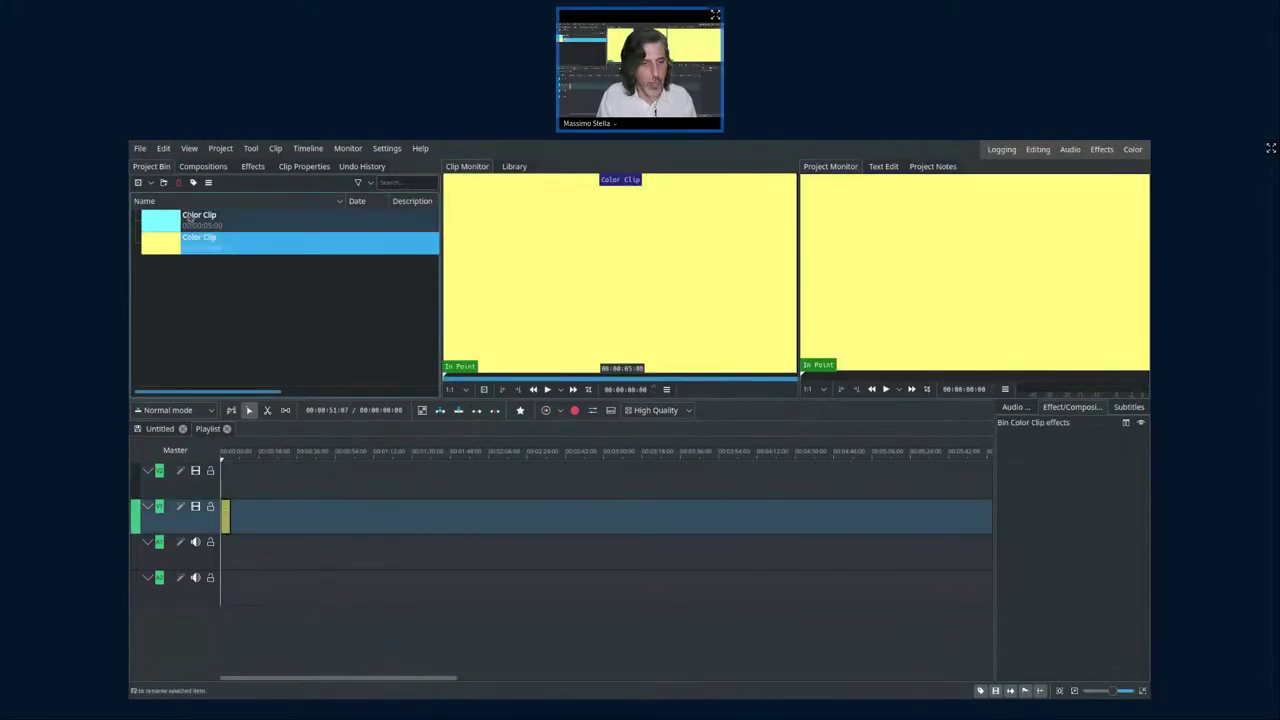
{"action": "left_click_drag", "start_coordinate": [170, 222], "coordinate": [236, 514]}
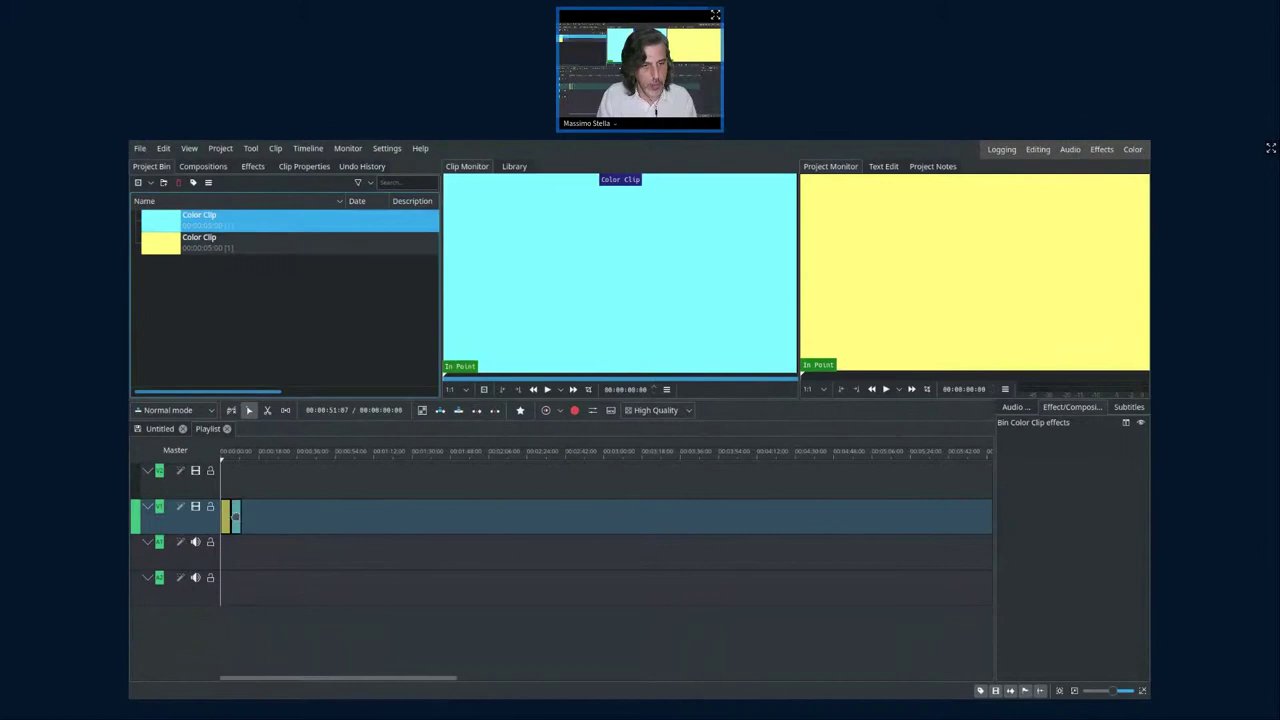
{"action": "left_click", "coordinate": [205, 243]}
{"action": "left_click_drag", "start_coordinate": [218, 307], "coordinate": [246, 515]}
- Place the Playlist clip at the start of V1 in the Untitled timeline and play through it
{"action": "left_click", "coordinate": [160, 428]}
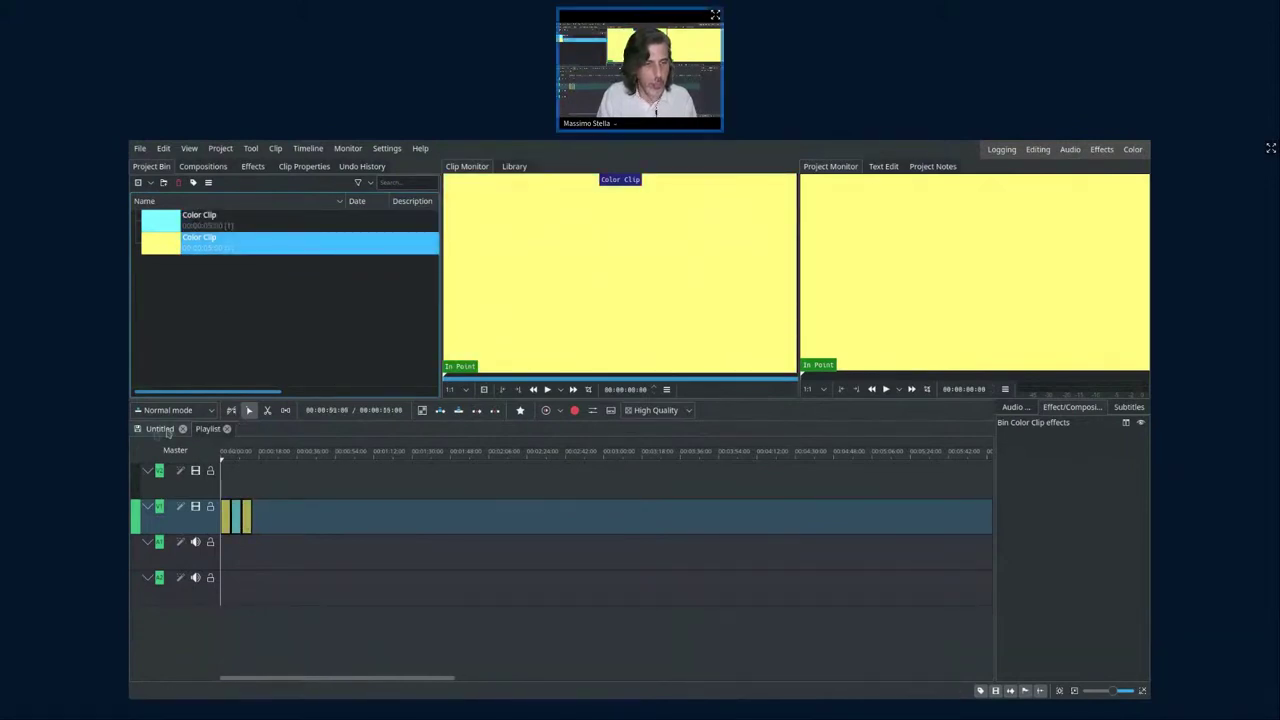
{"action": "left_click_drag", "start_coordinate": [168, 275], "coordinate": [210, 520]}
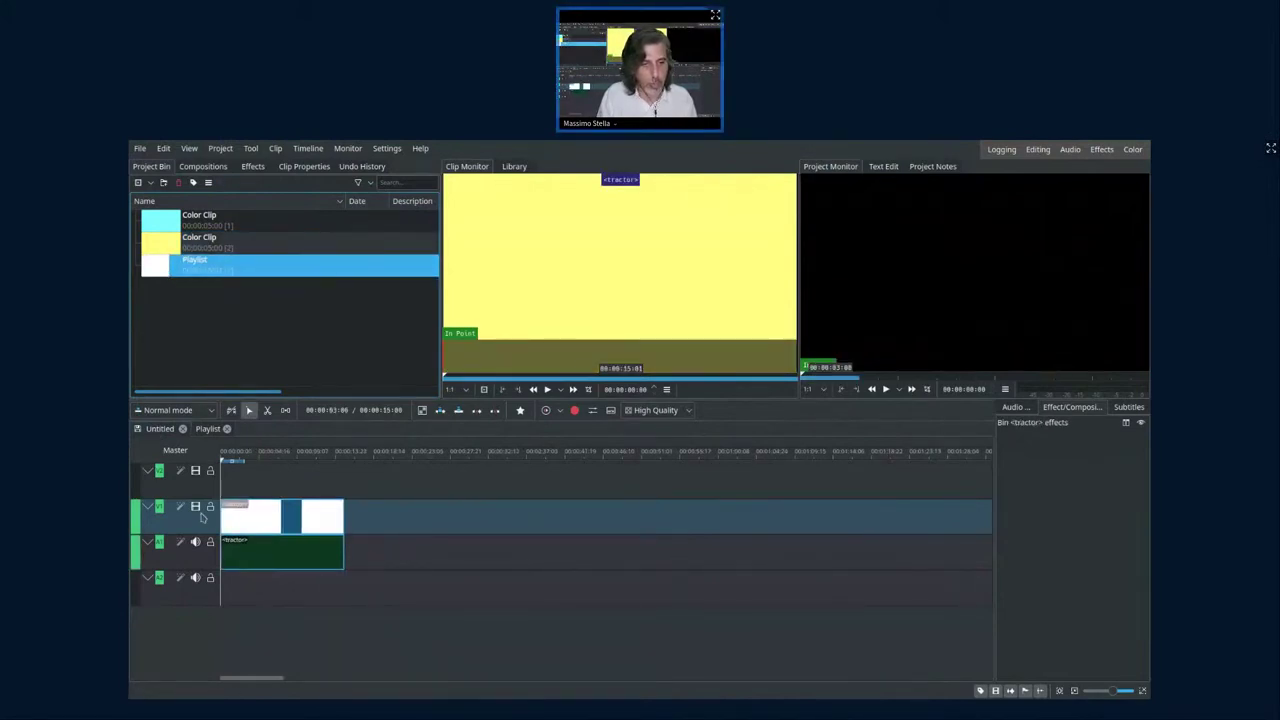
{"action": "left_click", "coordinate": [885, 389]}
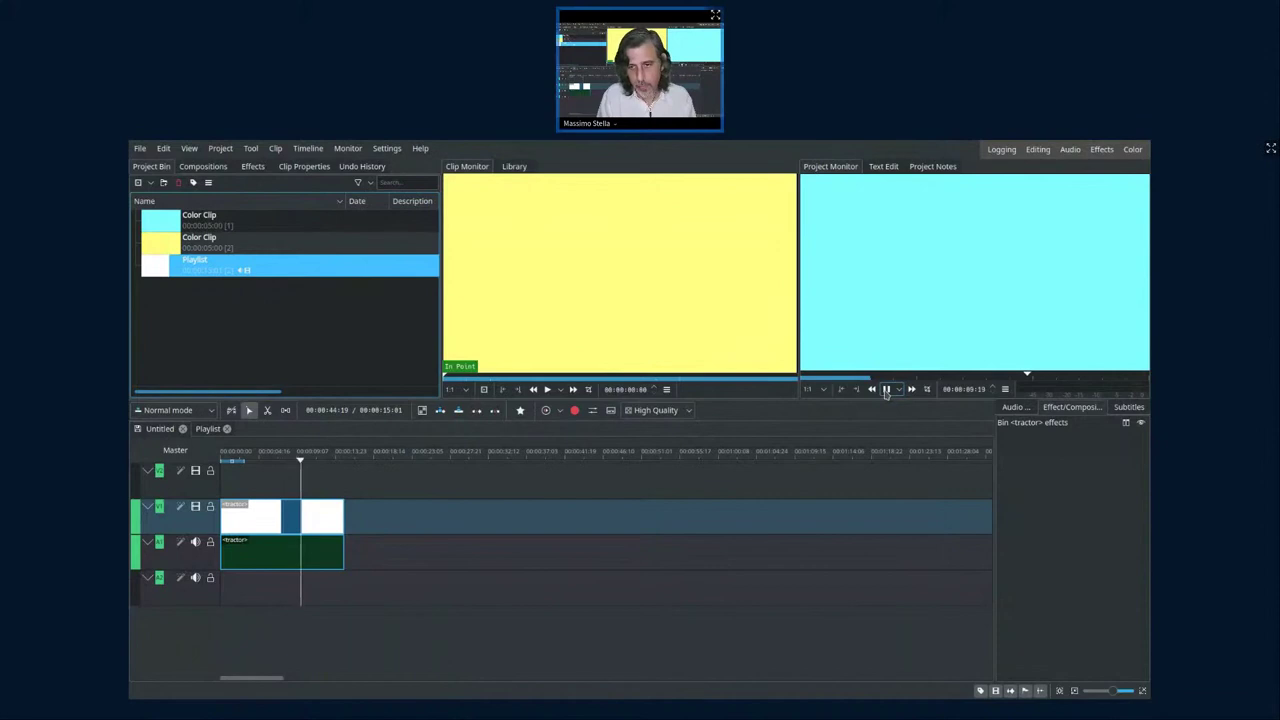
{"action": "left_click", "coordinate": [885, 390]}
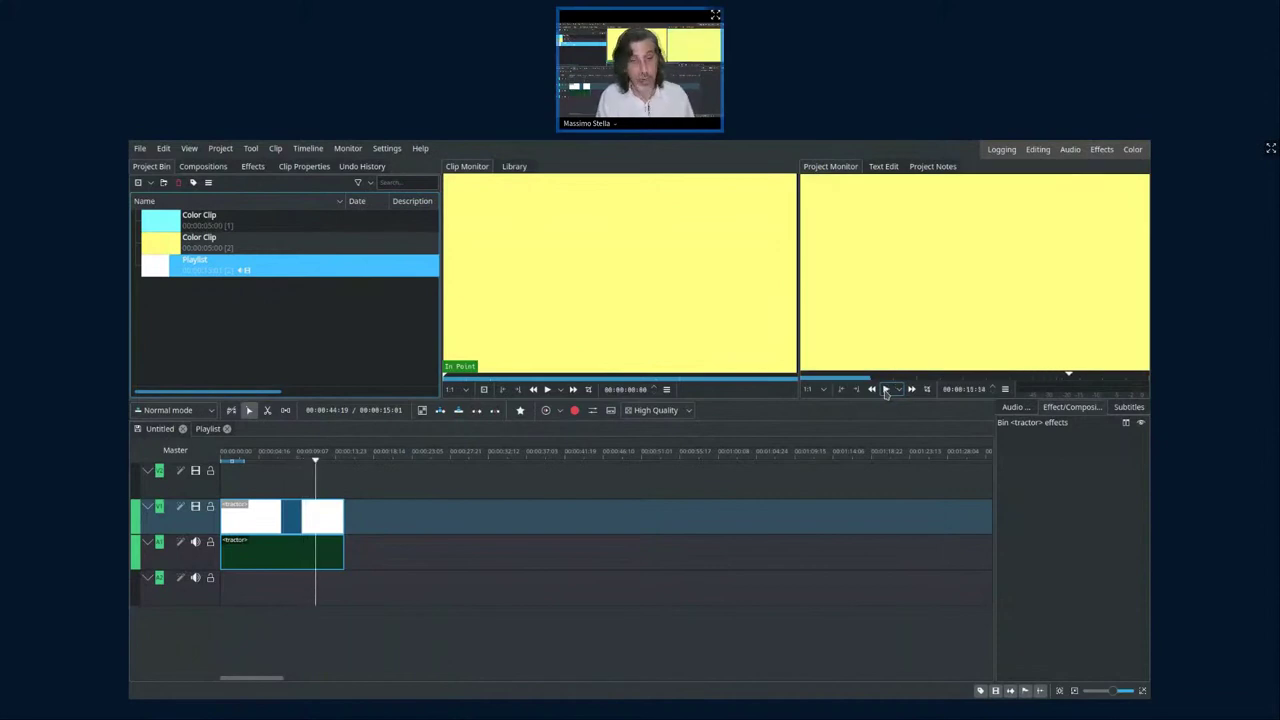
- Delete the first yellow clip from the playlist timeline and add a cyan color clip after the remaining yellow one
{"action": "left_click", "coordinate": [217, 432]}
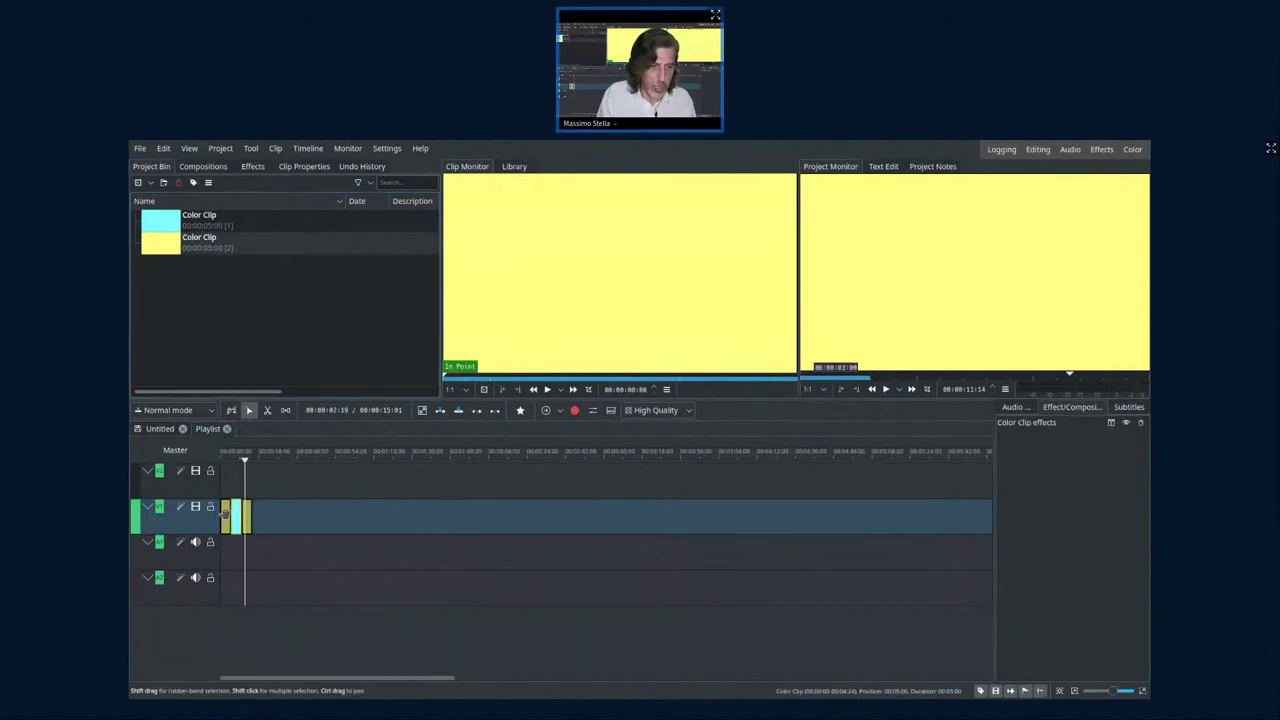
{"action": "key", "text": "Delete"}
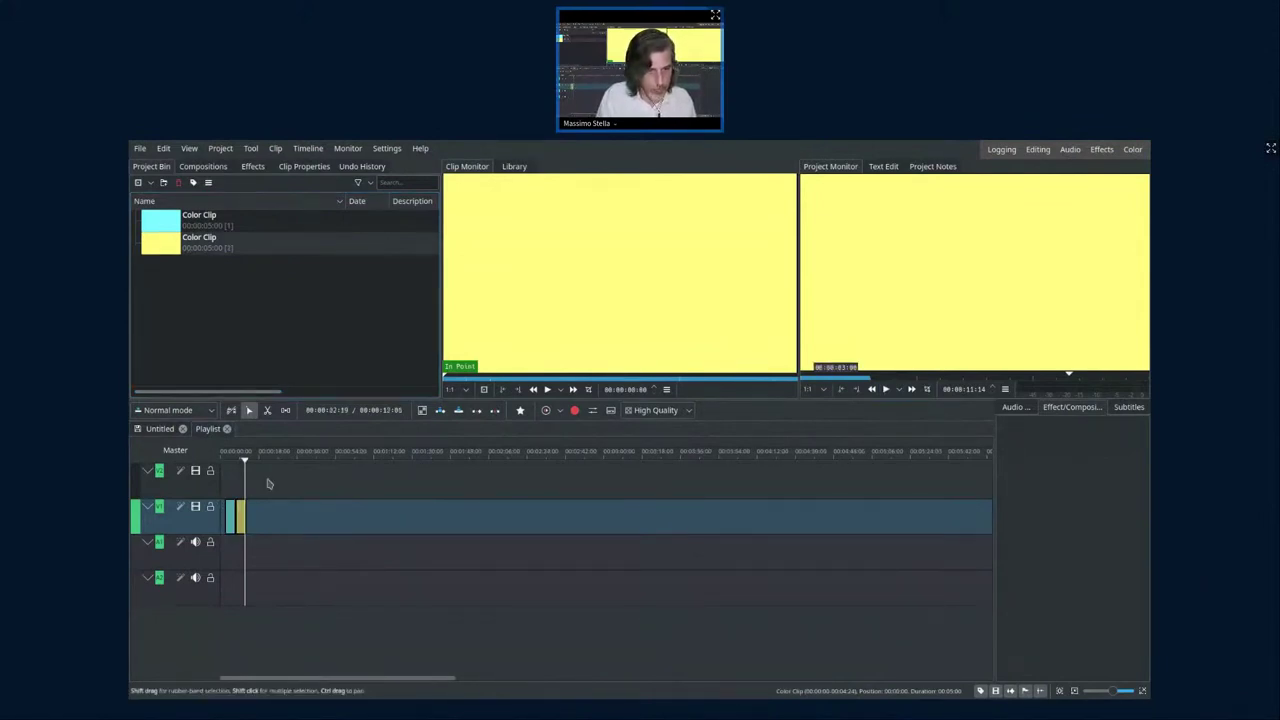
{"action": "left_click_drag", "start_coordinate": [165, 227], "coordinate": [250, 515]}
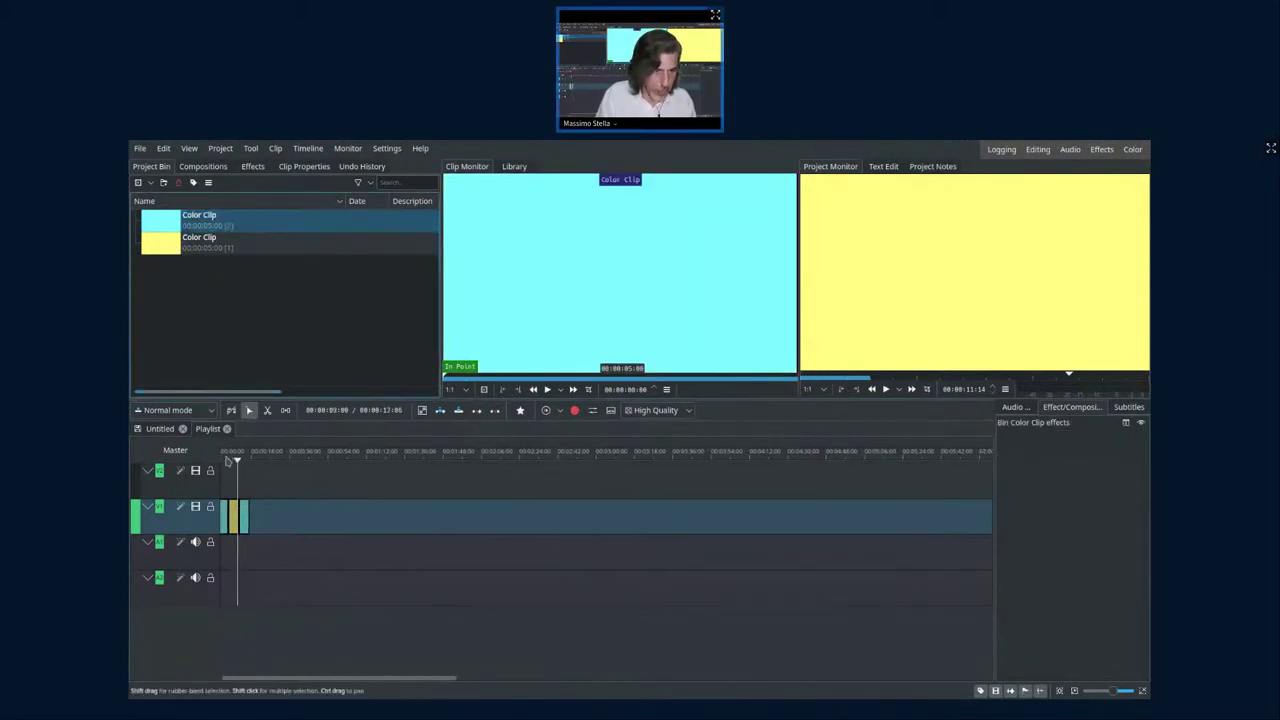
- Move the cyan, yellow and cyan clips together to the start of V1 in the playlist timeline
{"action": "key", "text": "Home"}
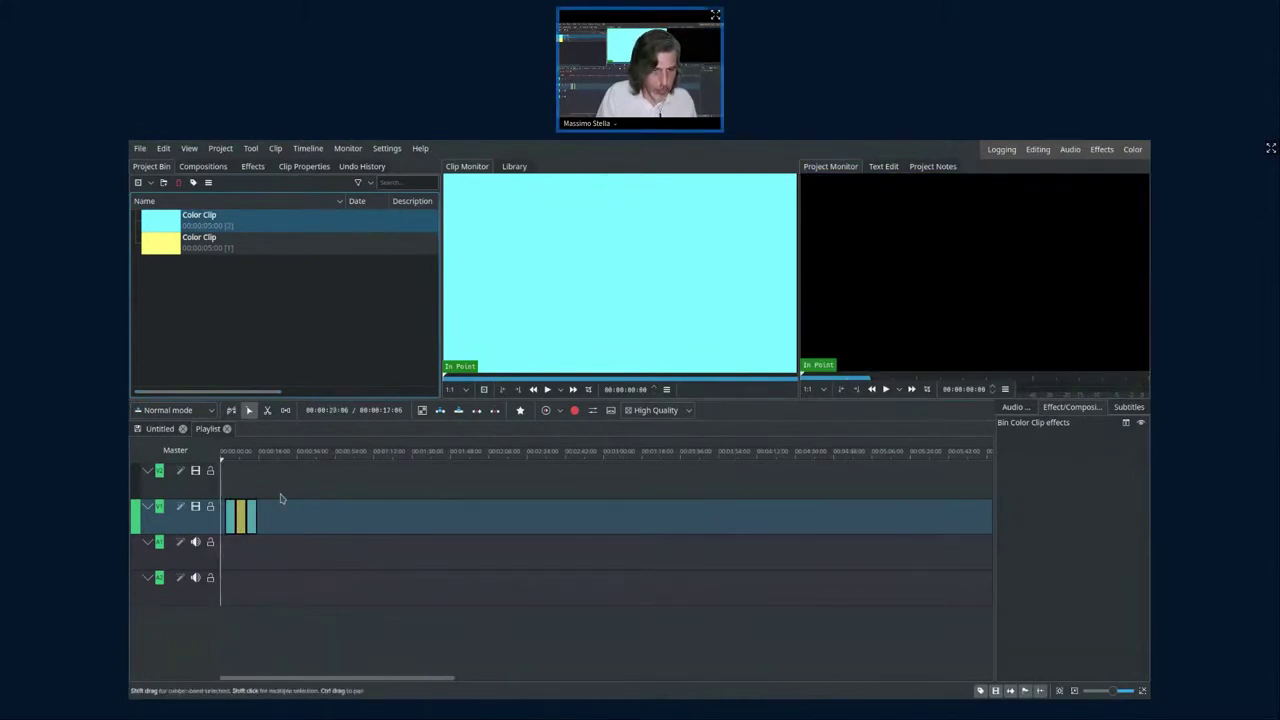
{"action": "left_click", "coordinate": [243, 514]}
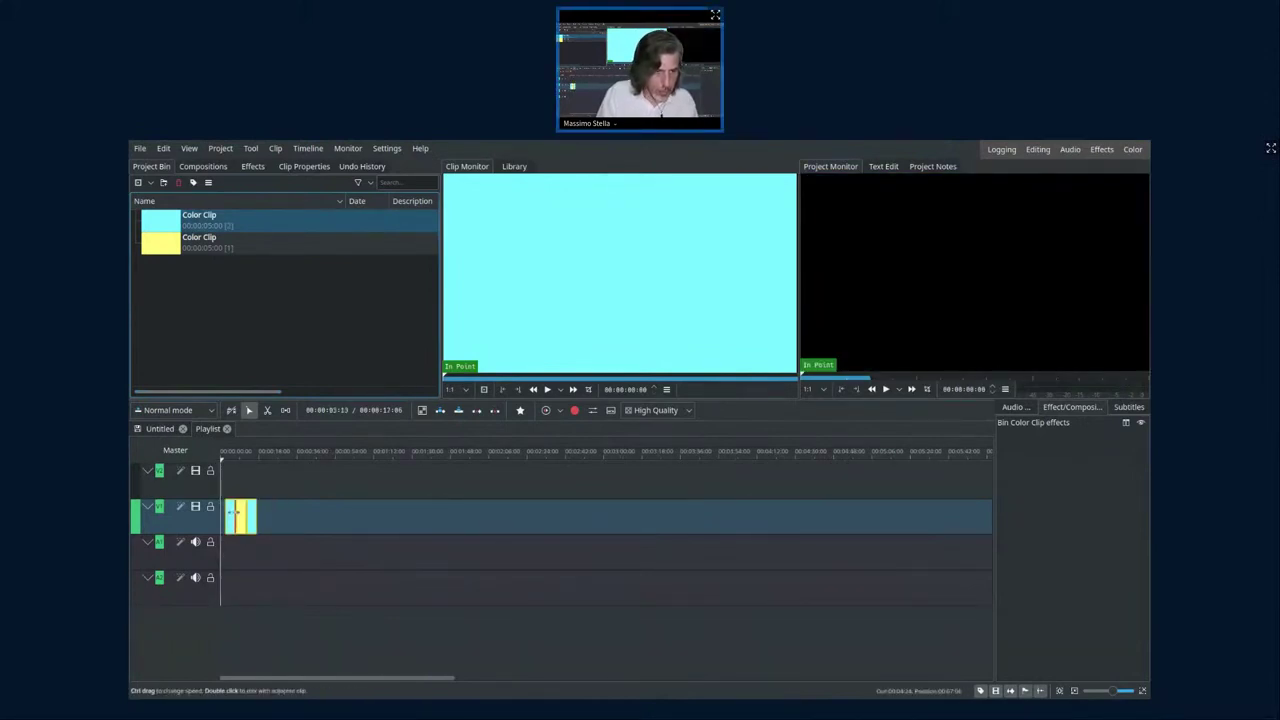
{"action": "left_click_drag", "start_coordinate": [236, 512], "coordinate": [195, 510]}
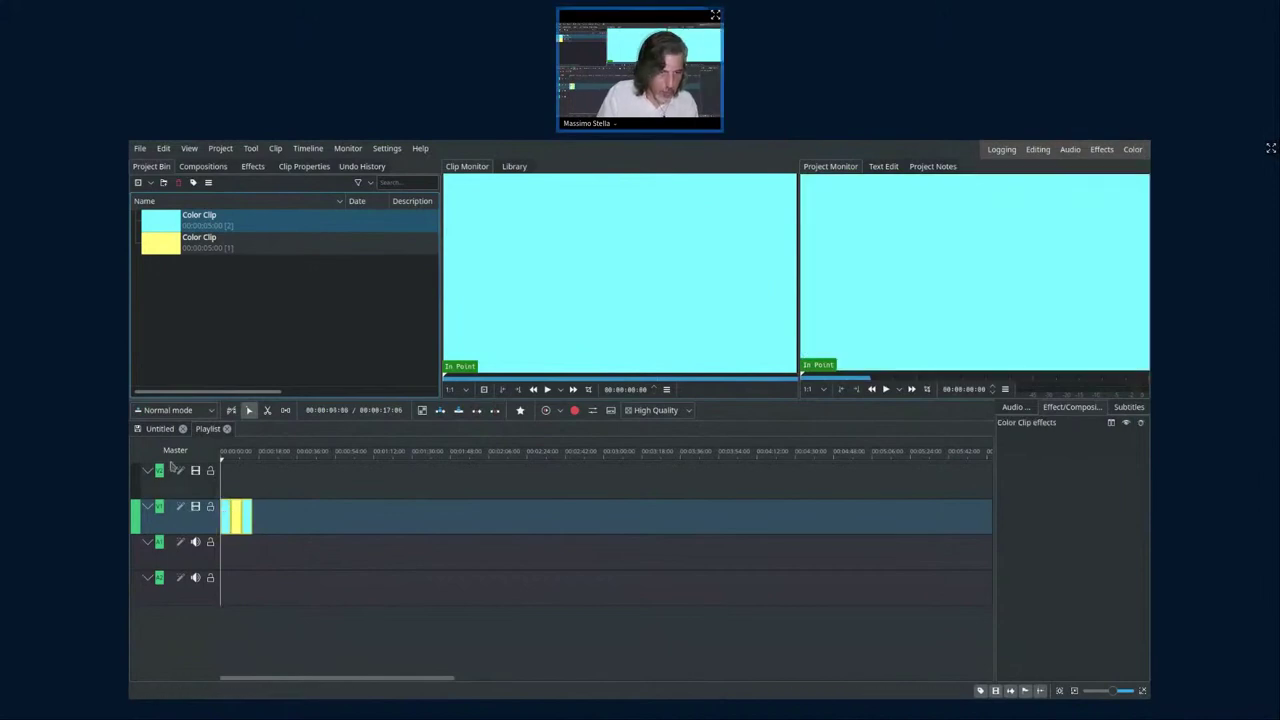
- Return to the Untitled timeline and play it from the start to check the edited playlist clip
{"action": "left_click", "coordinate": [160, 428]}
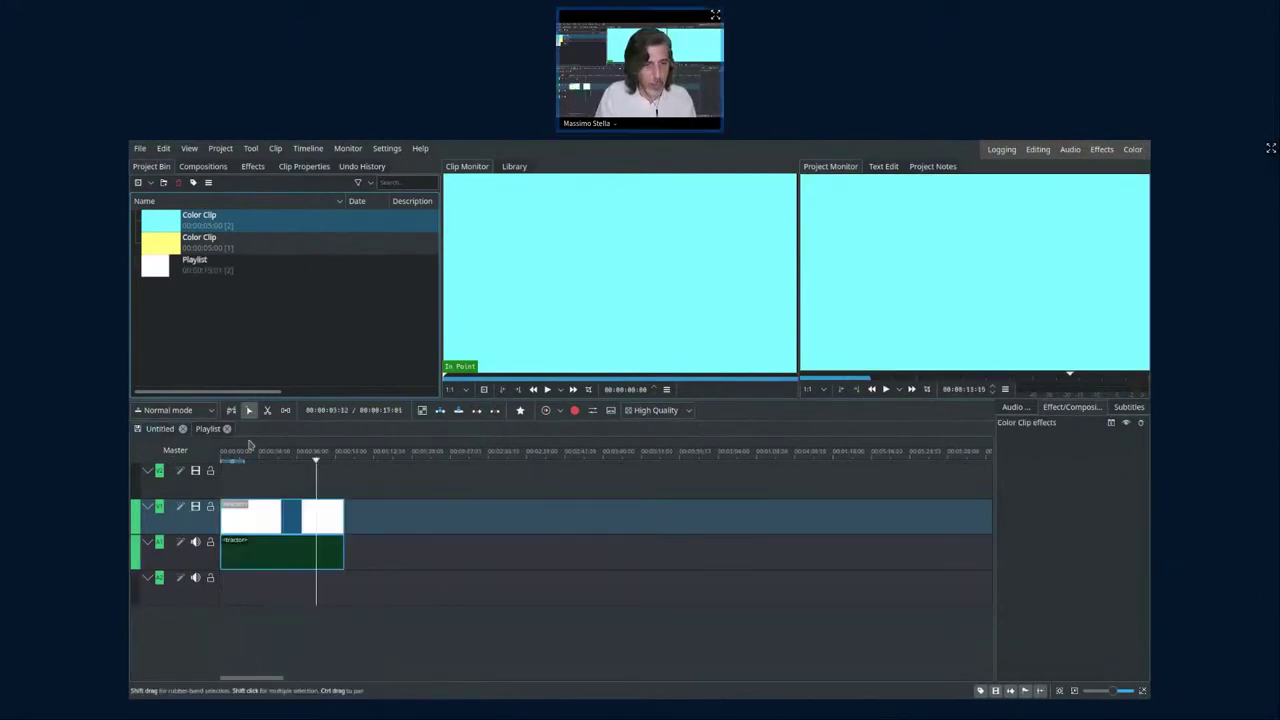
{"action": "left_click", "coordinate": [258, 457]}
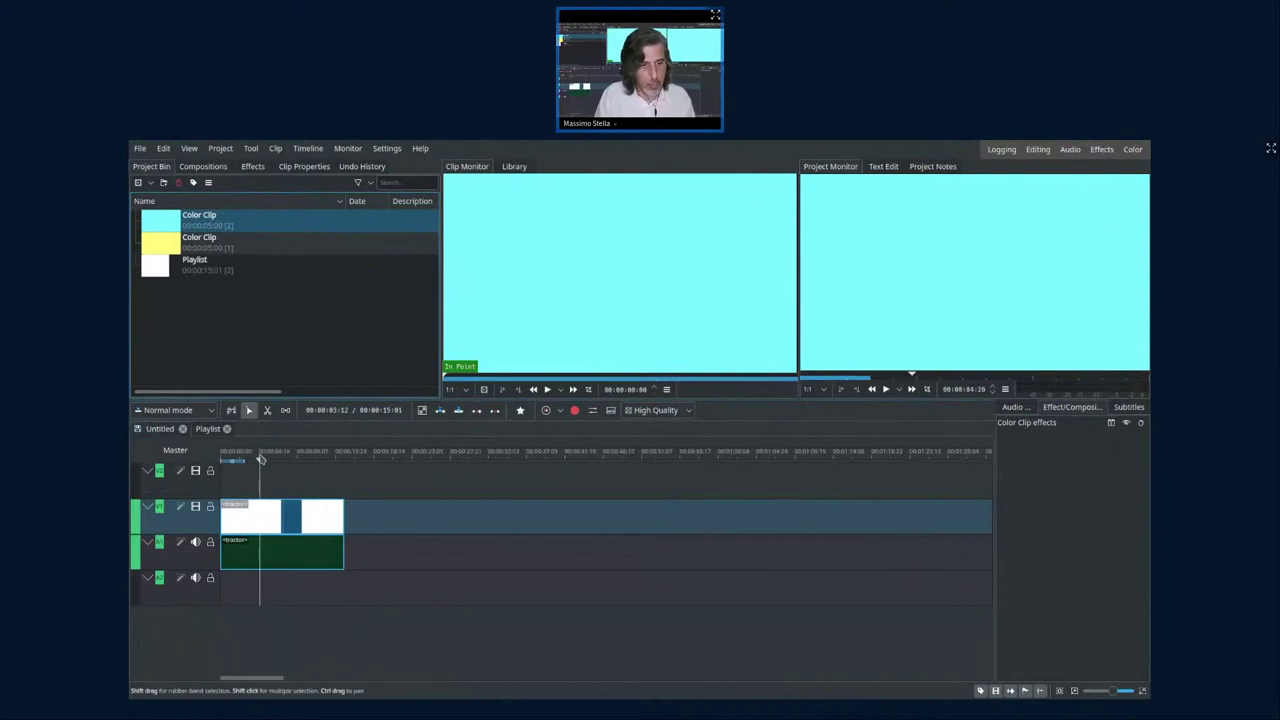
{"action": "key", "text": "Home"}
{"action": "key", "text": "space"}
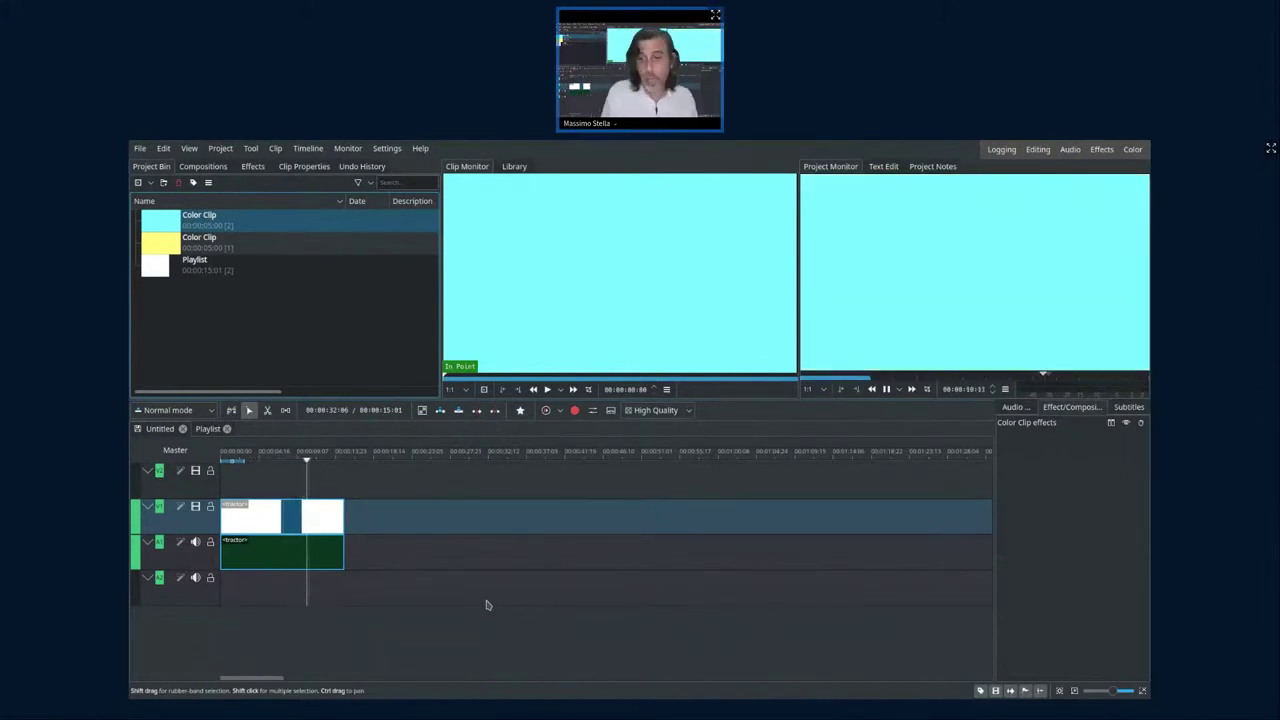
{"action": "key", "text": "space"}
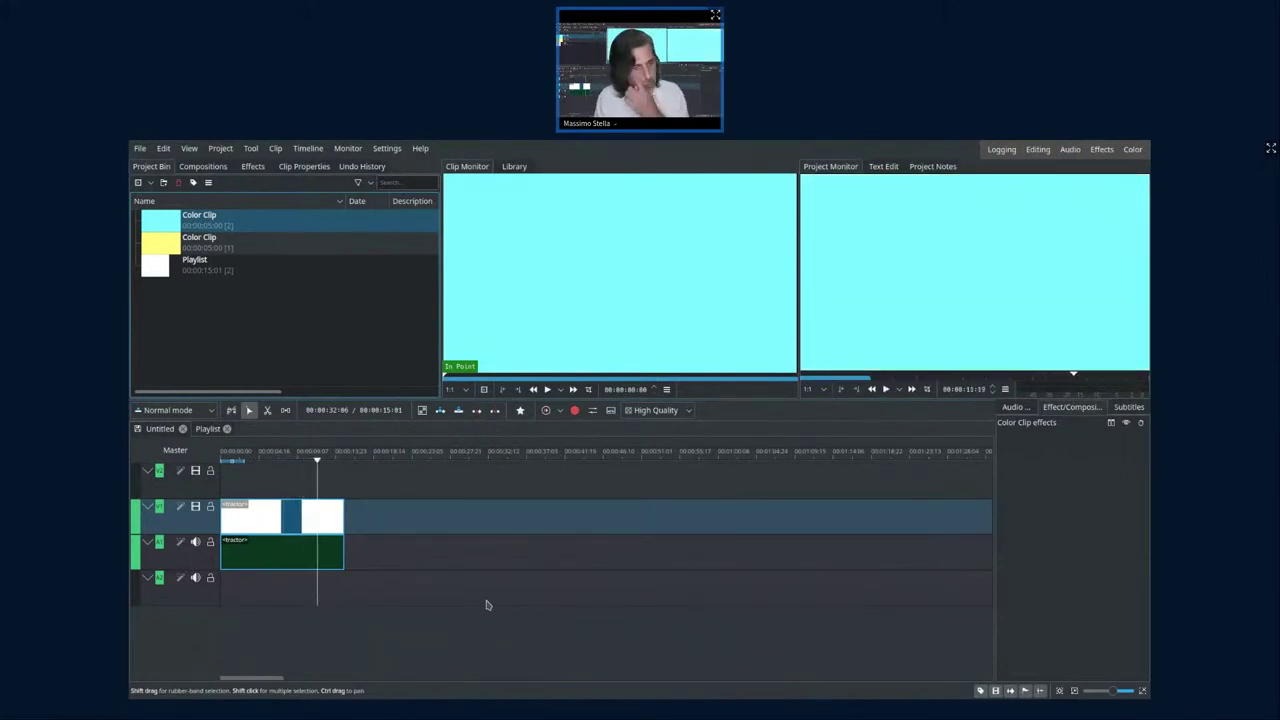